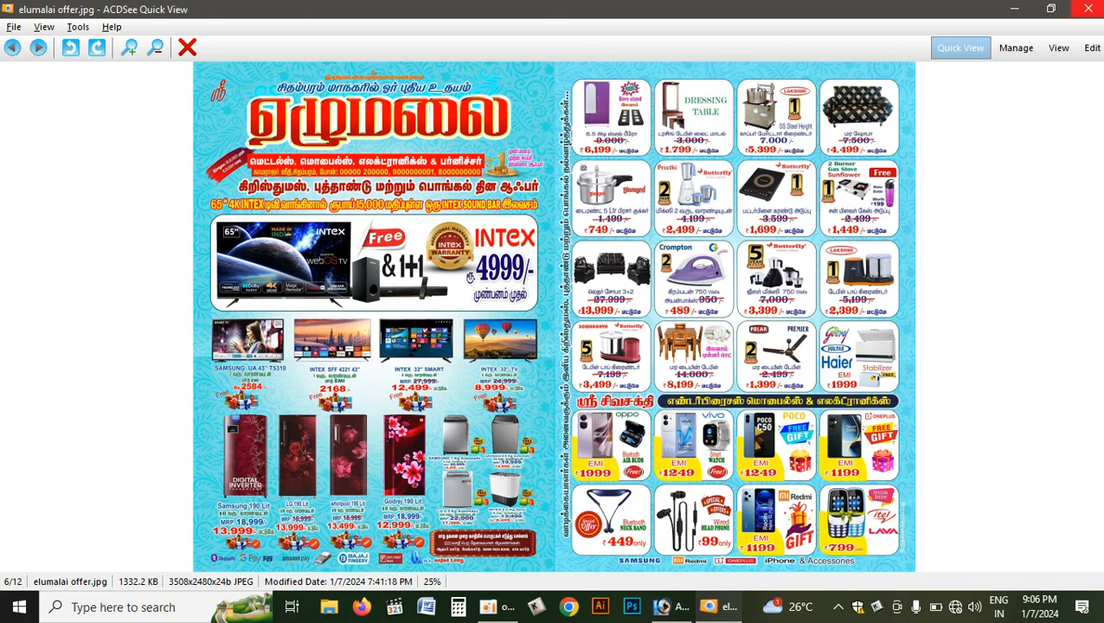
Close the offer image preview, switch to Adobe Photoshop and reset the foreground and background colours to default
click(1089, 8)
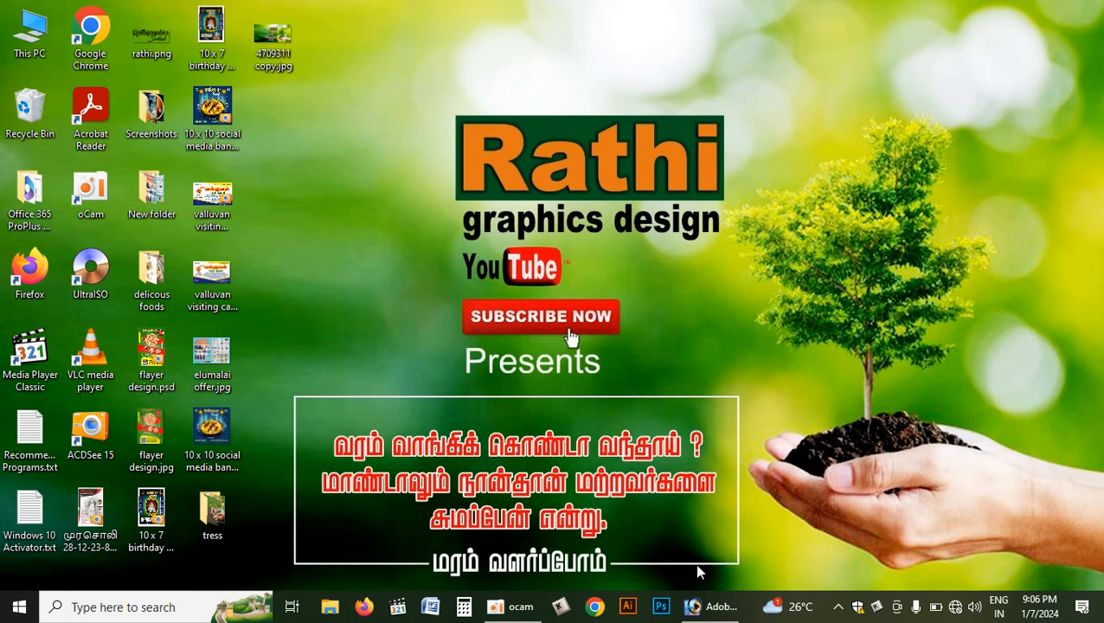
click(708, 607)
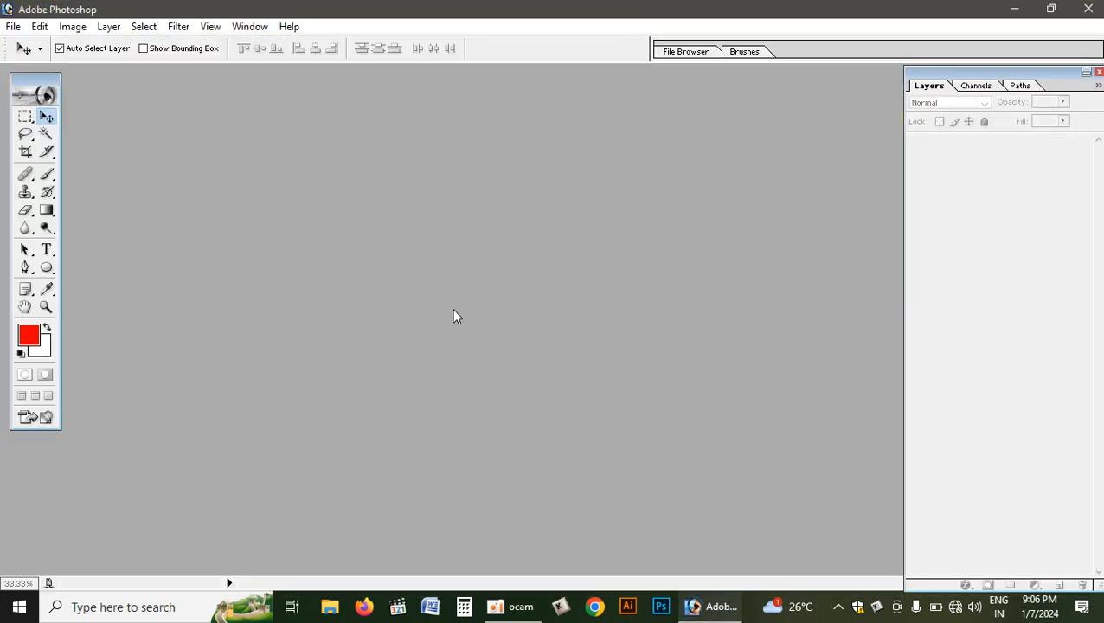
key(d)
Create a new document with the A4 preset size
key(ctrl+n)
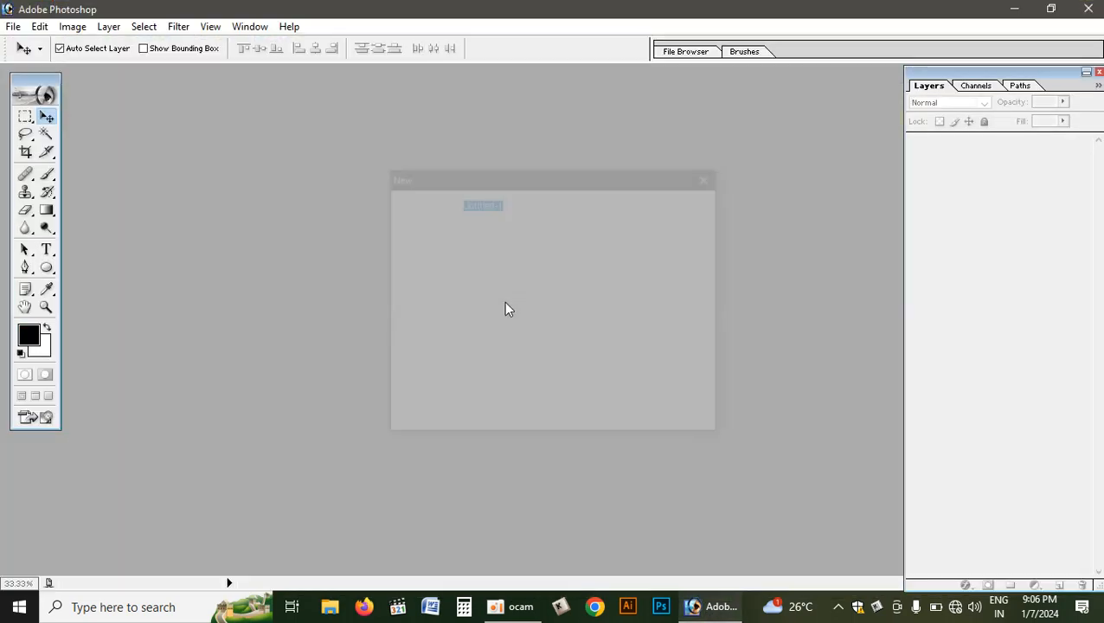
click(552, 244)
click(497, 357)
click(687, 205)
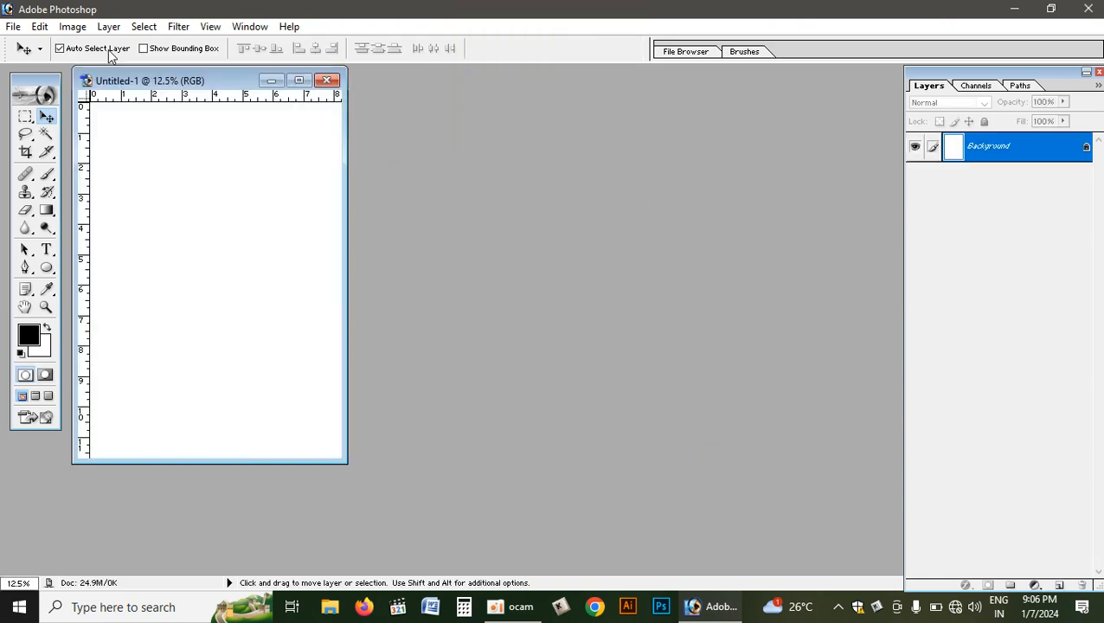
Try a landscape layout by rotating the A4 canvas a quarter turn, and close that document without saving
click(77, 34)
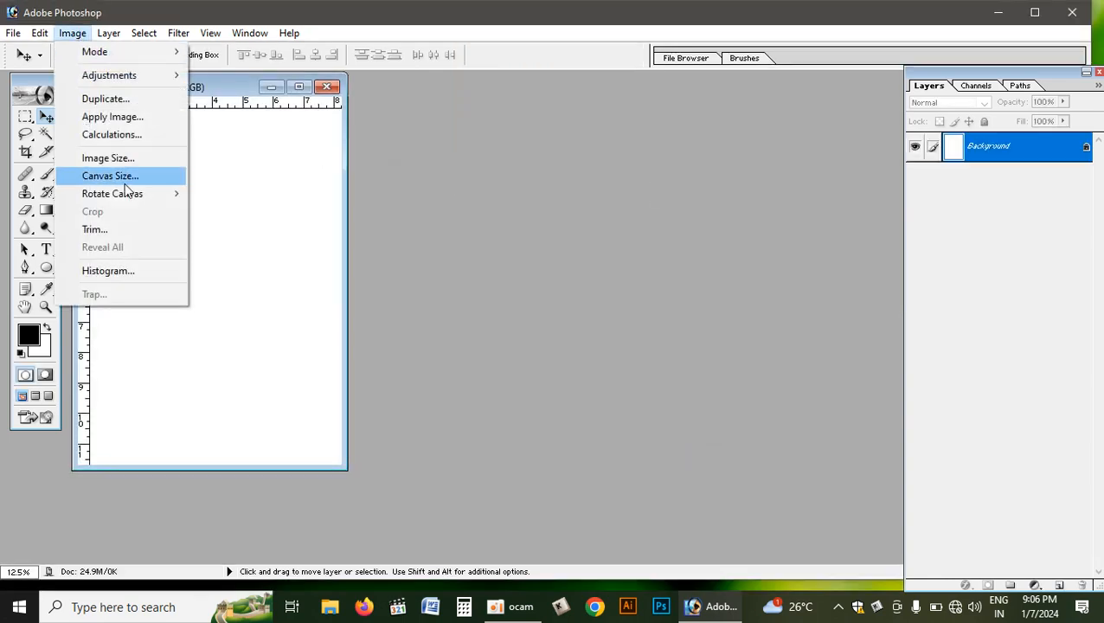
mouse_move(122, 195)
click(240, 229)
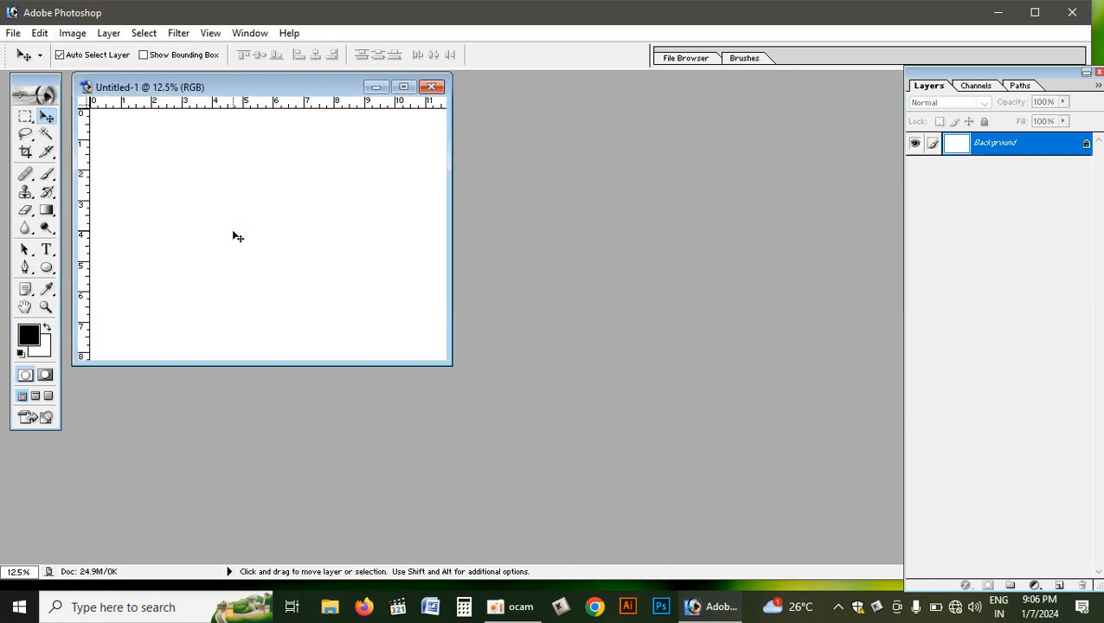
click(419, 88)
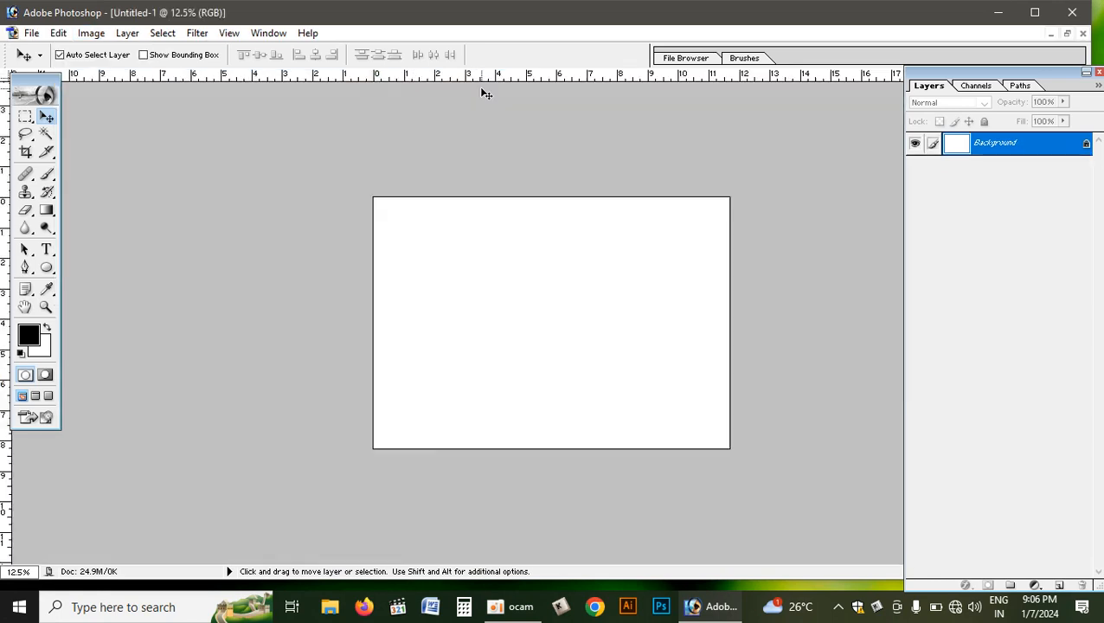
click(1035, 12)
key(ctrl+0)
key(ctrl+0)
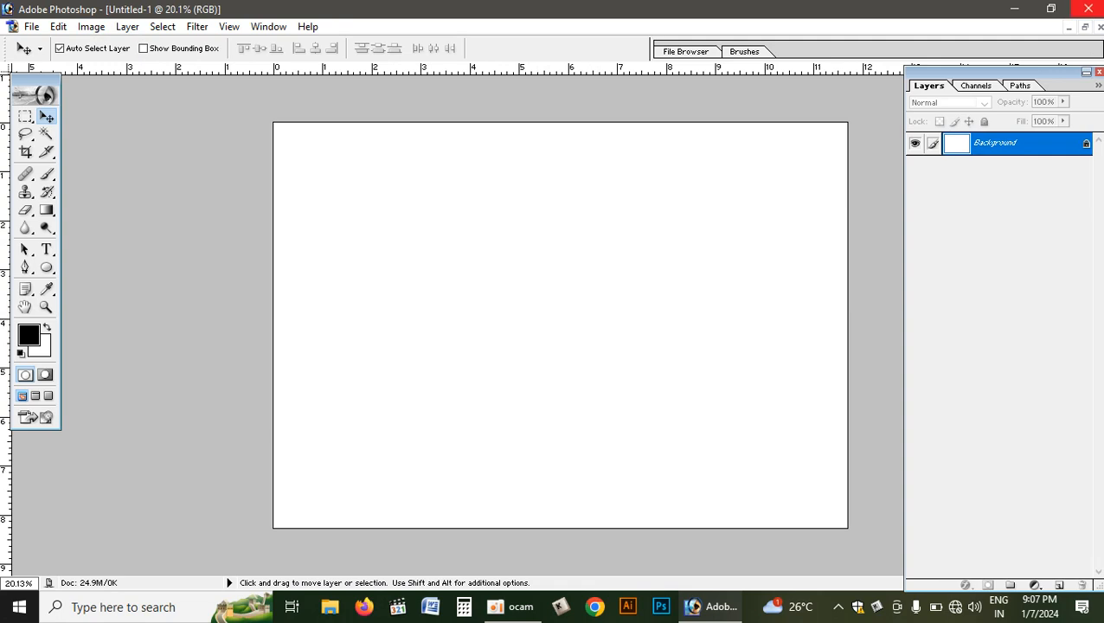
click(1100, 29)
click(538, 237)
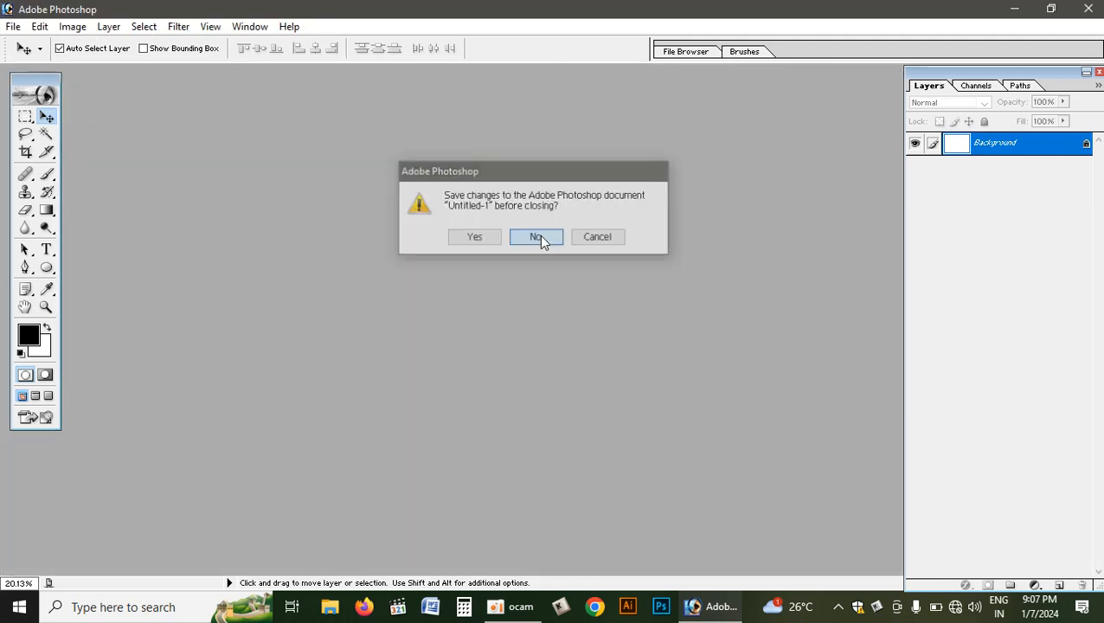
Create a portrait A4 document, 209.97 × 297.01 mm at 300 pixels/inch in RGB Color with white contents
key(ctrl+n)
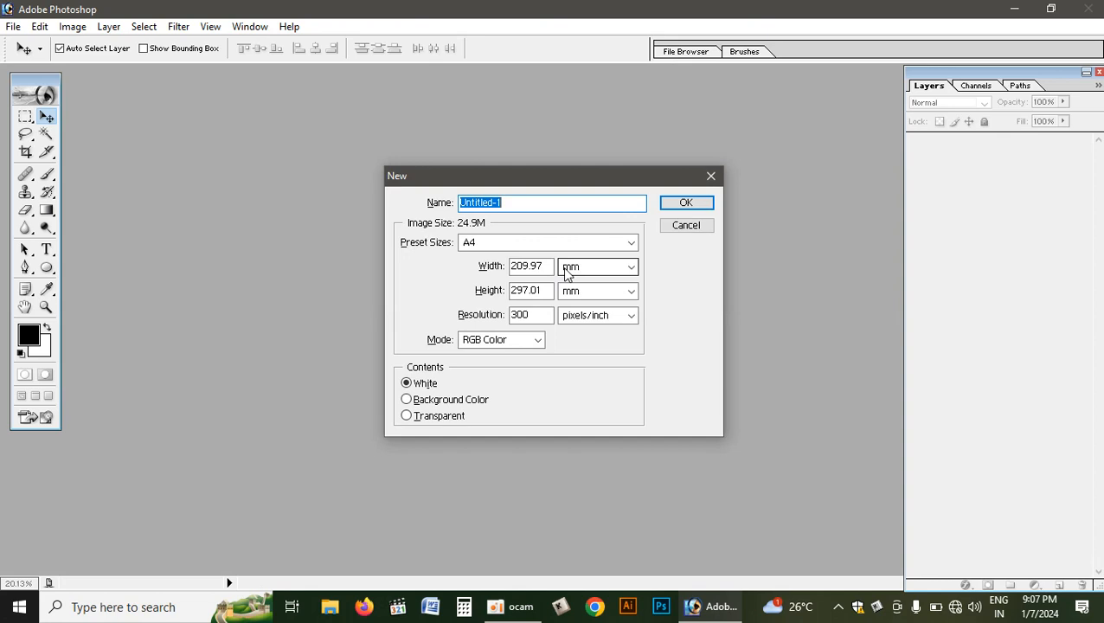
key(Return)
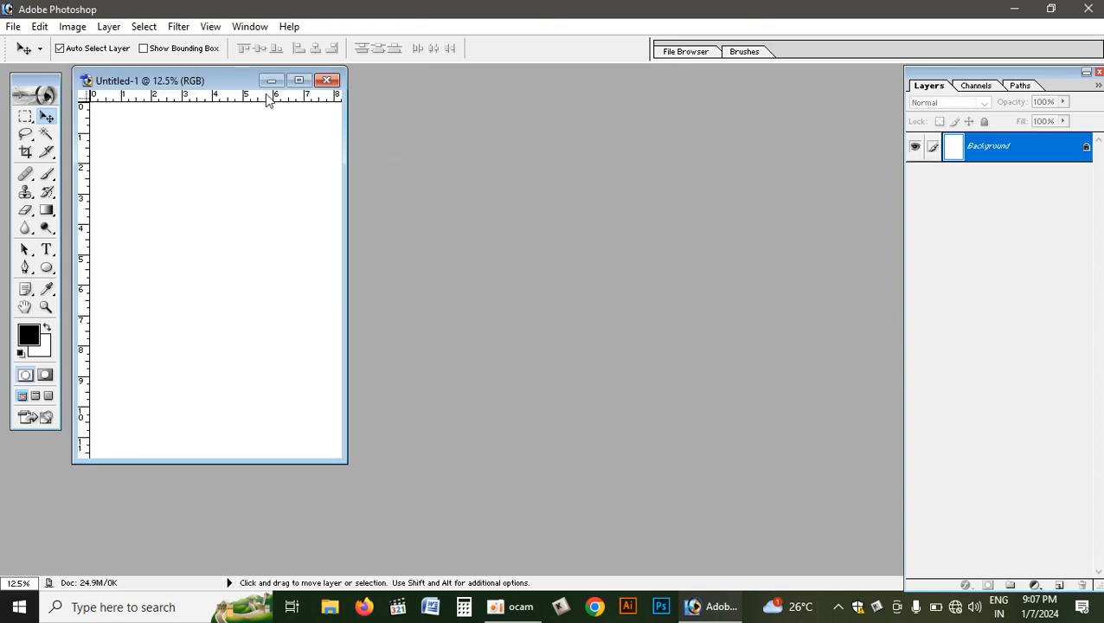
click(298, 80)
key(ctrl+0)
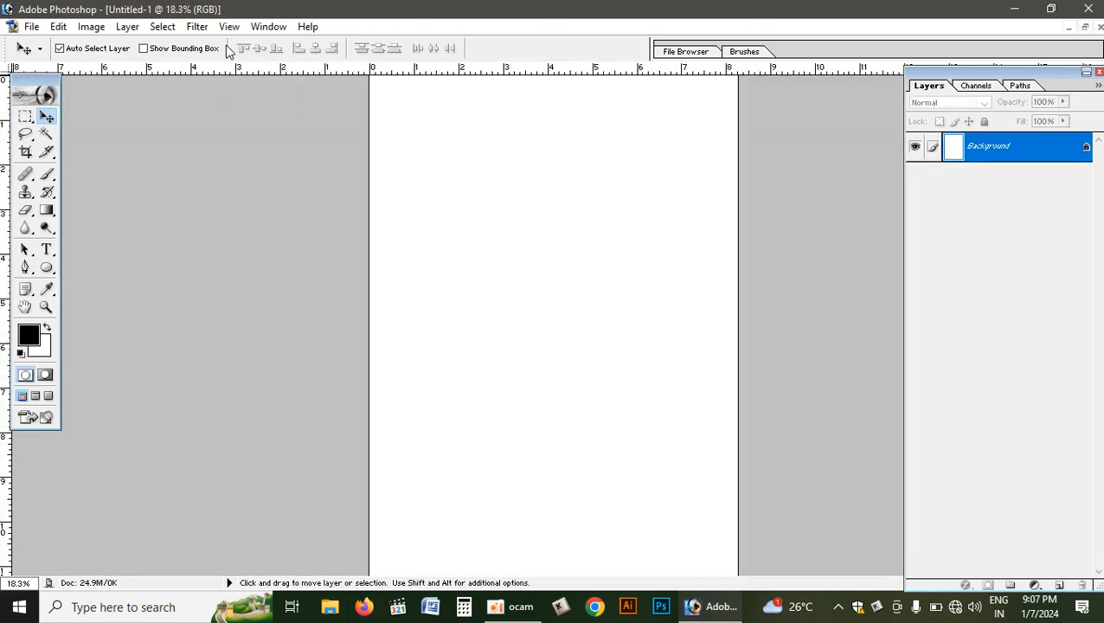
key(ctrl+0)
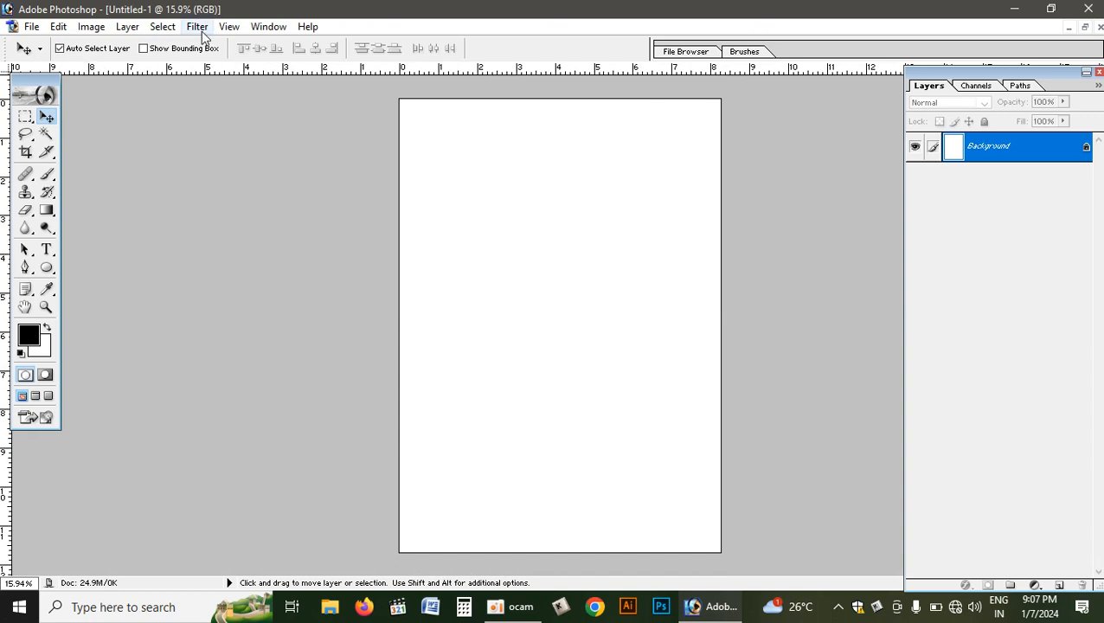
Add a vertical guide at the 50% position of the blank A4 page
click(198, 27)
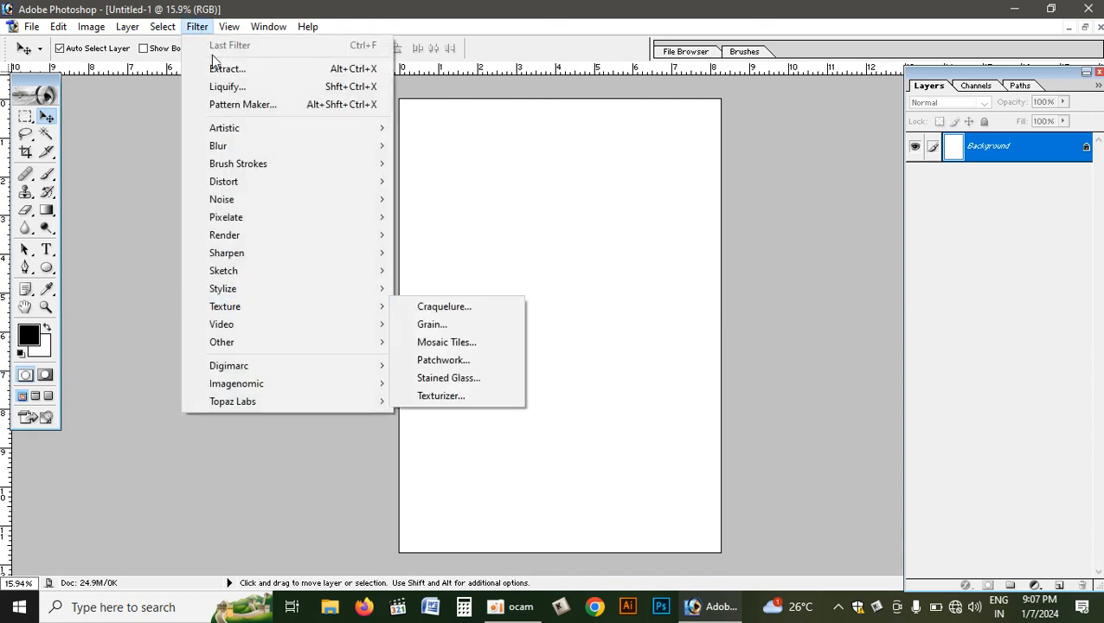
mouse_move(229, 27)
click(265, 337)
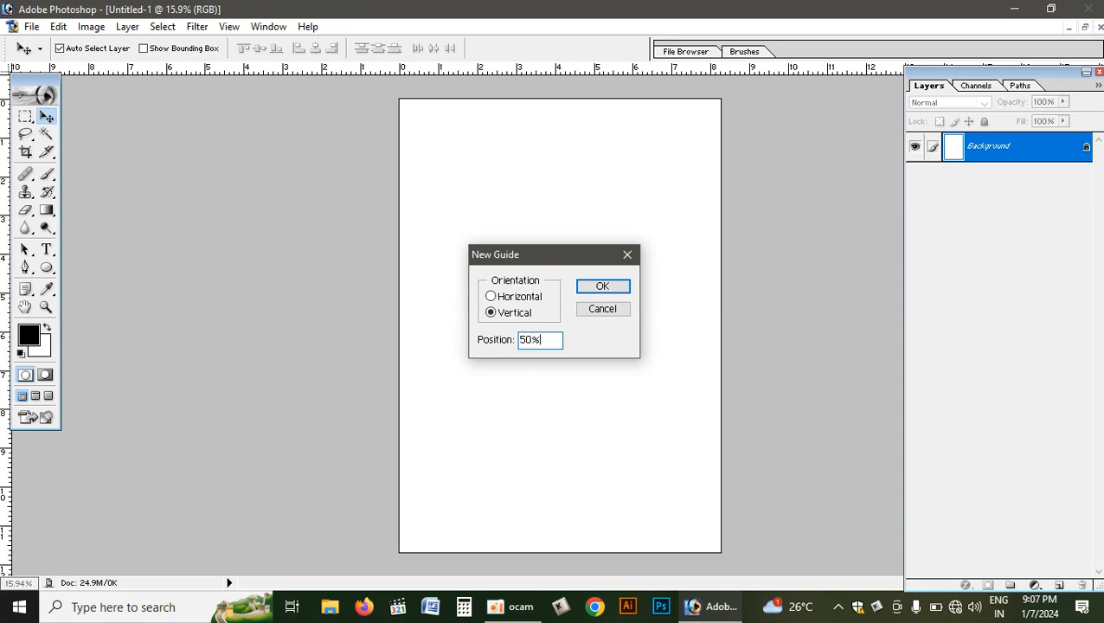
key(Return)
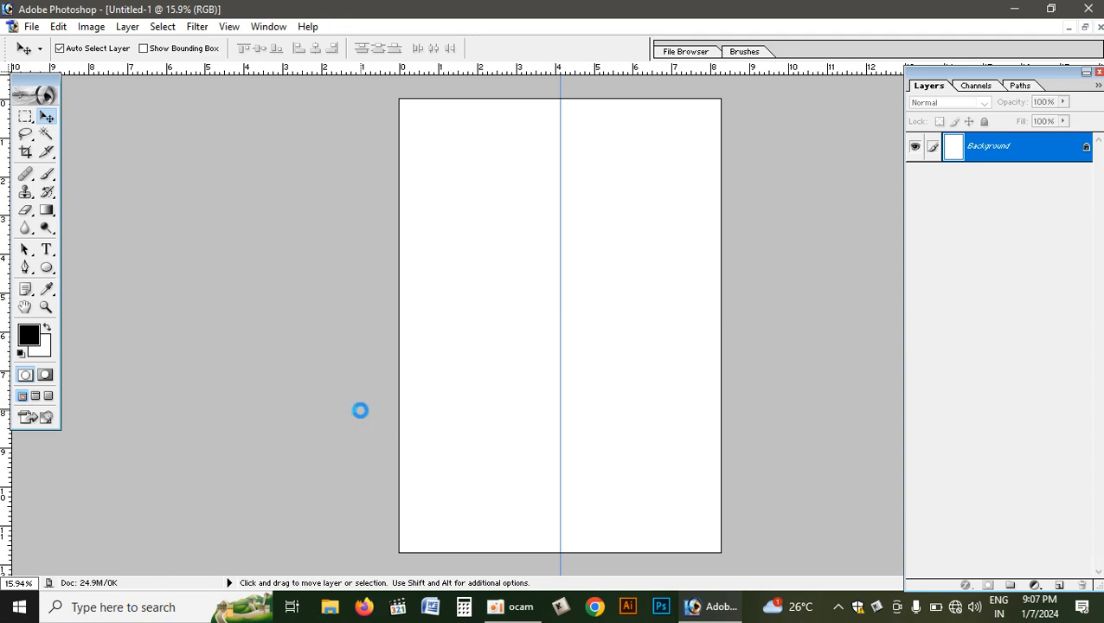
Open elumalai front.psd from New folder on the desktop without updating its text layers, and maximize its document window
key(ctrl+o)
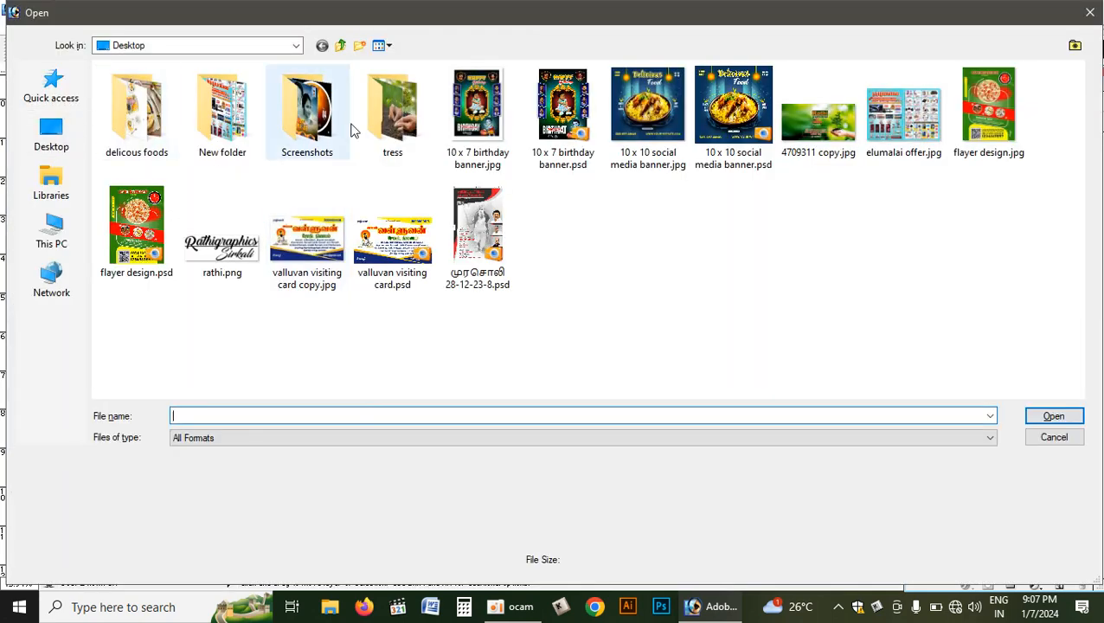
double_click(222, 113)
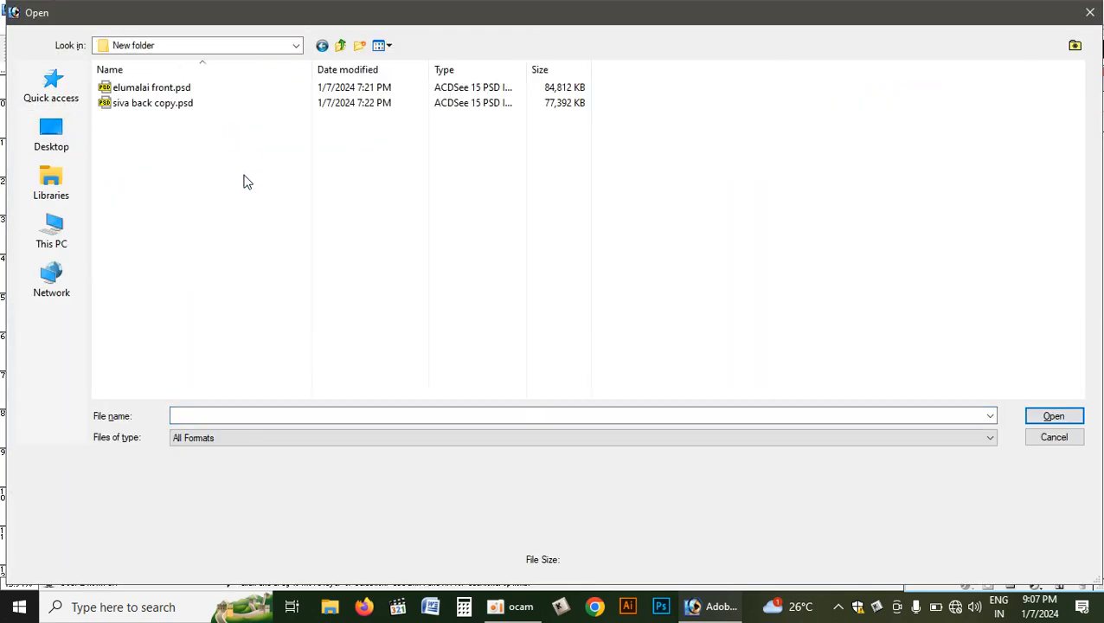
click(185, 89)
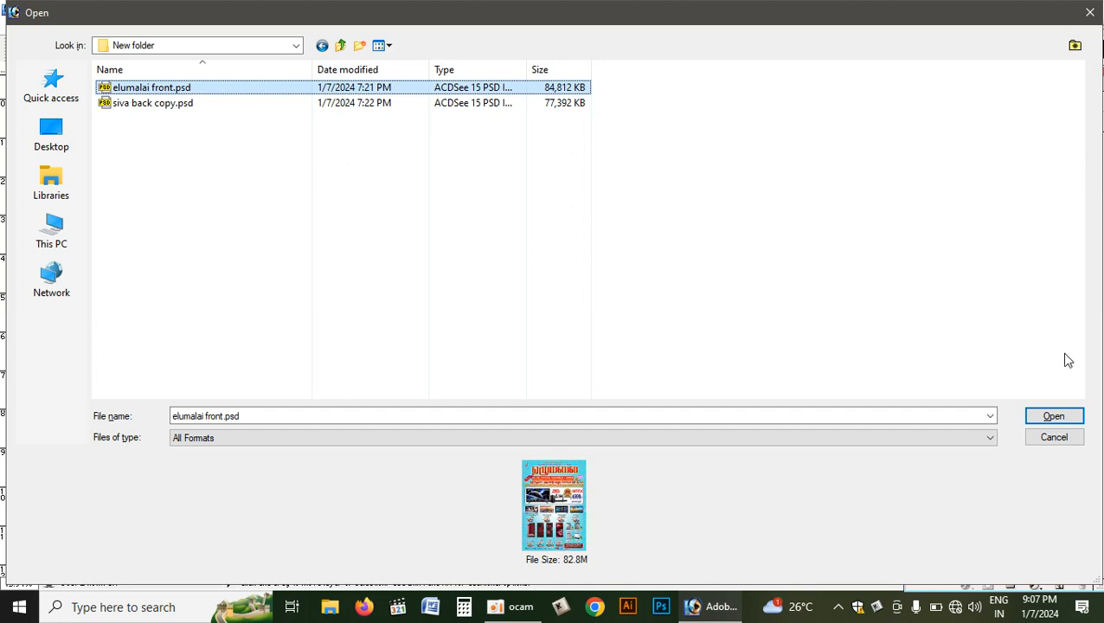
click(1053, 416)
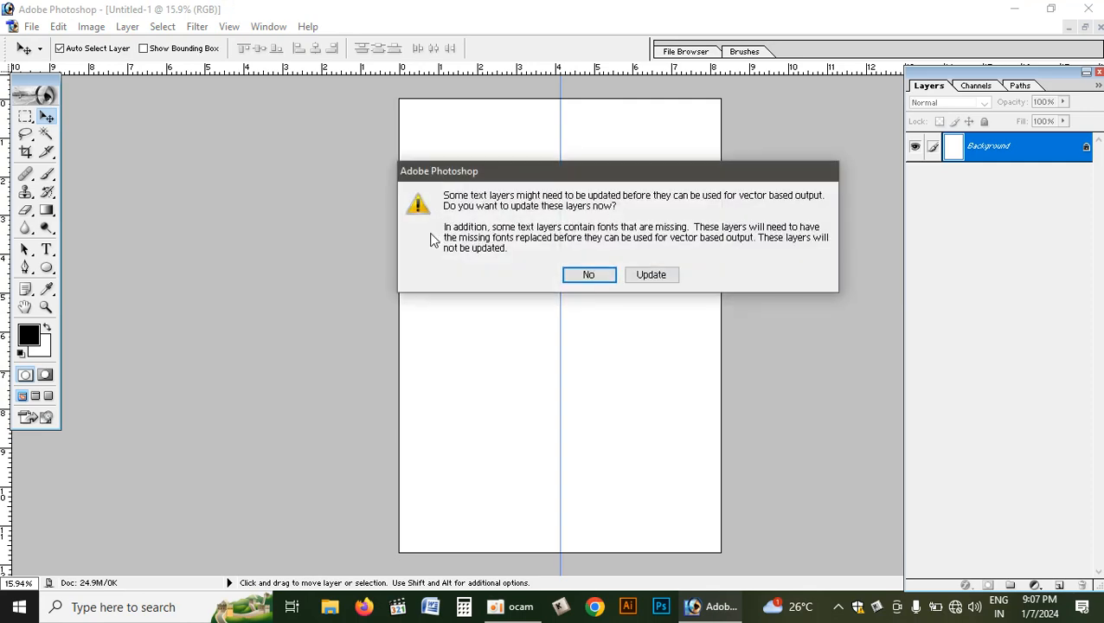
key(Return)
double_click(300, 85)
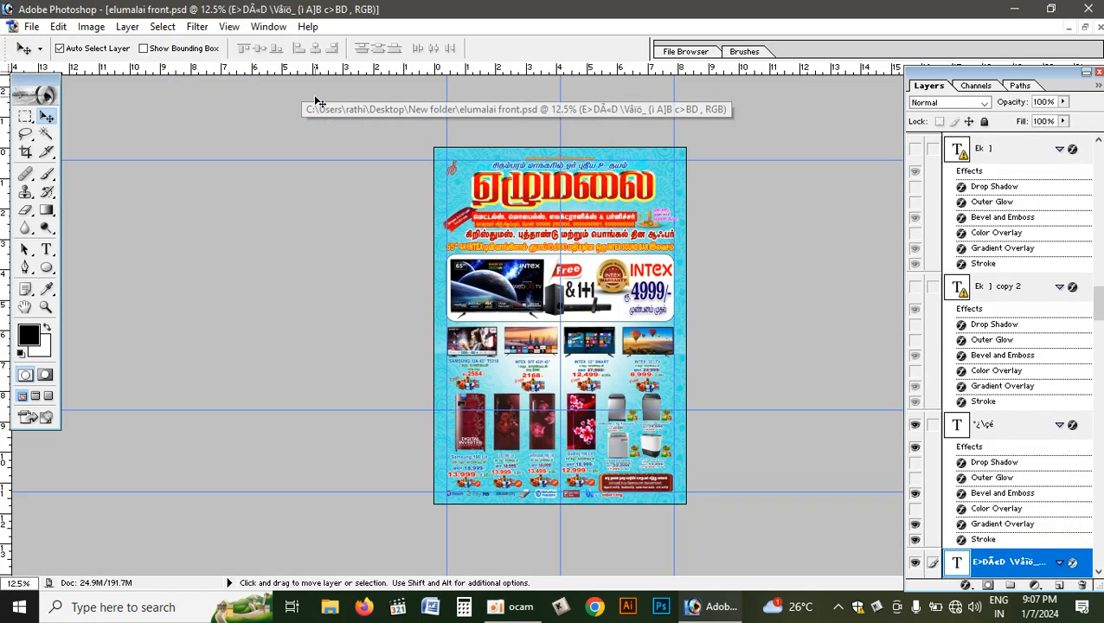
Select the small text line at the very top of the flyer and link the blue tagline's layer to it
scroll(625, 229, up, 5)
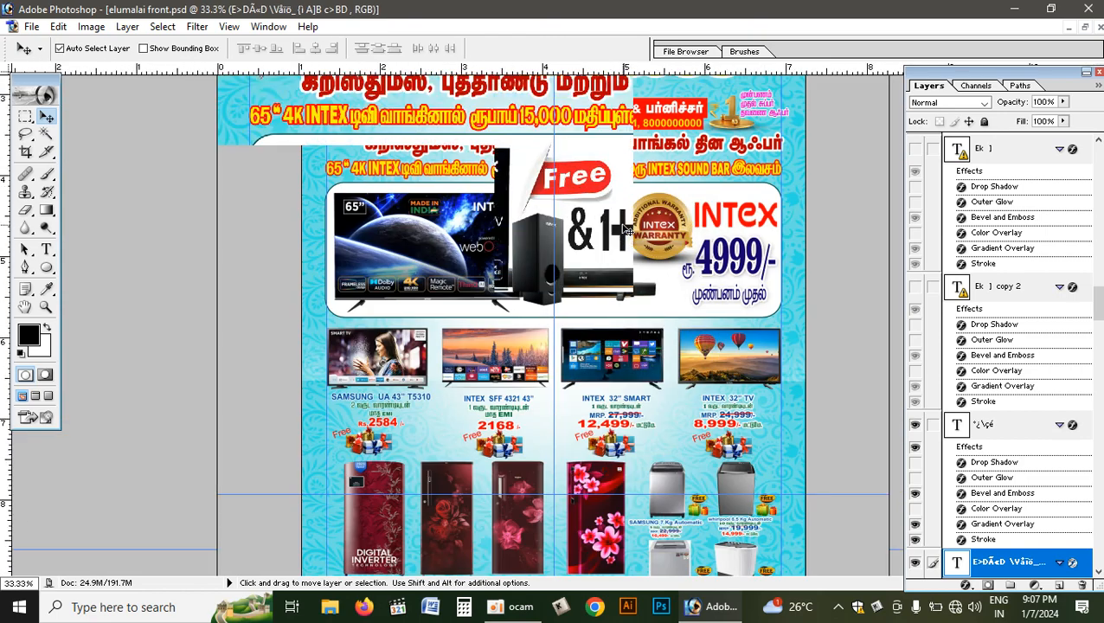
drag(623, 230, 636, 430)
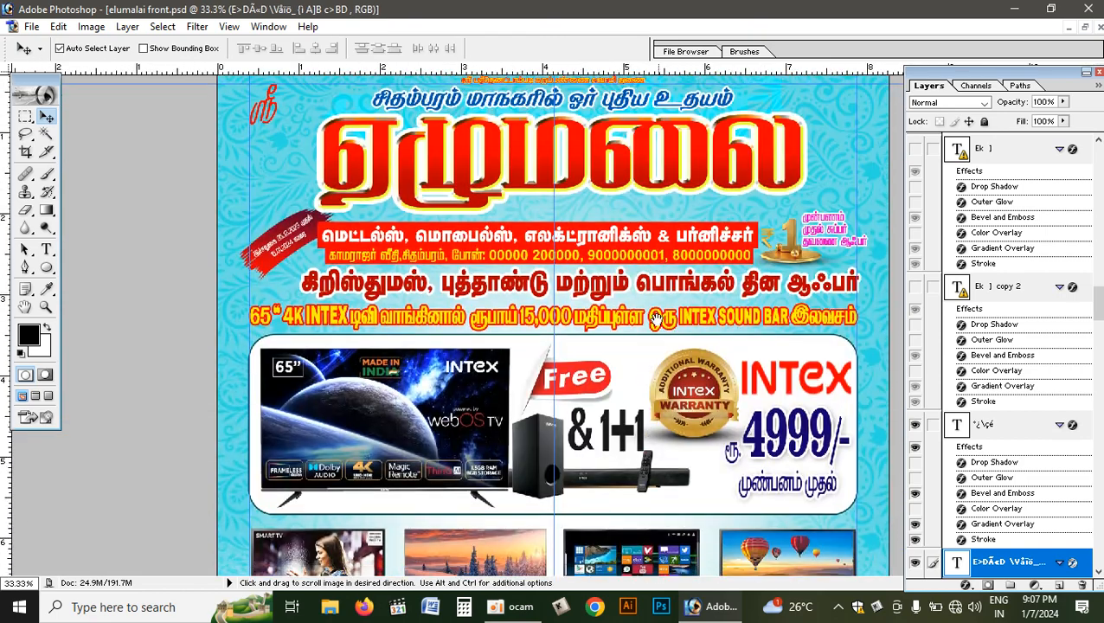
drag(656, 318, 656, 342)
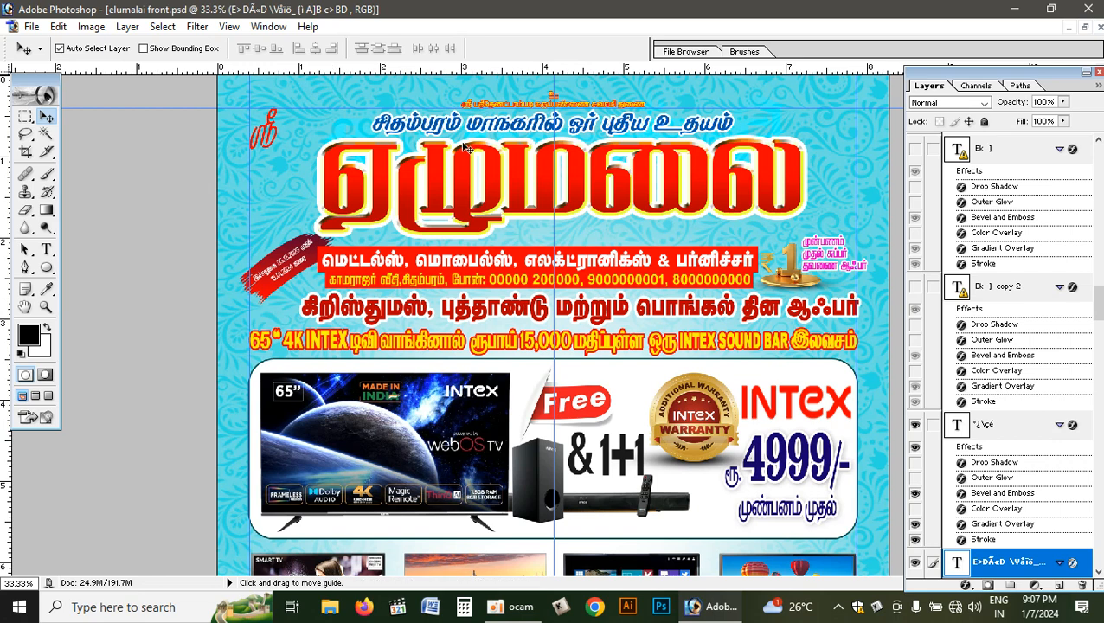
right_click(570, 109)
click(590, 111)
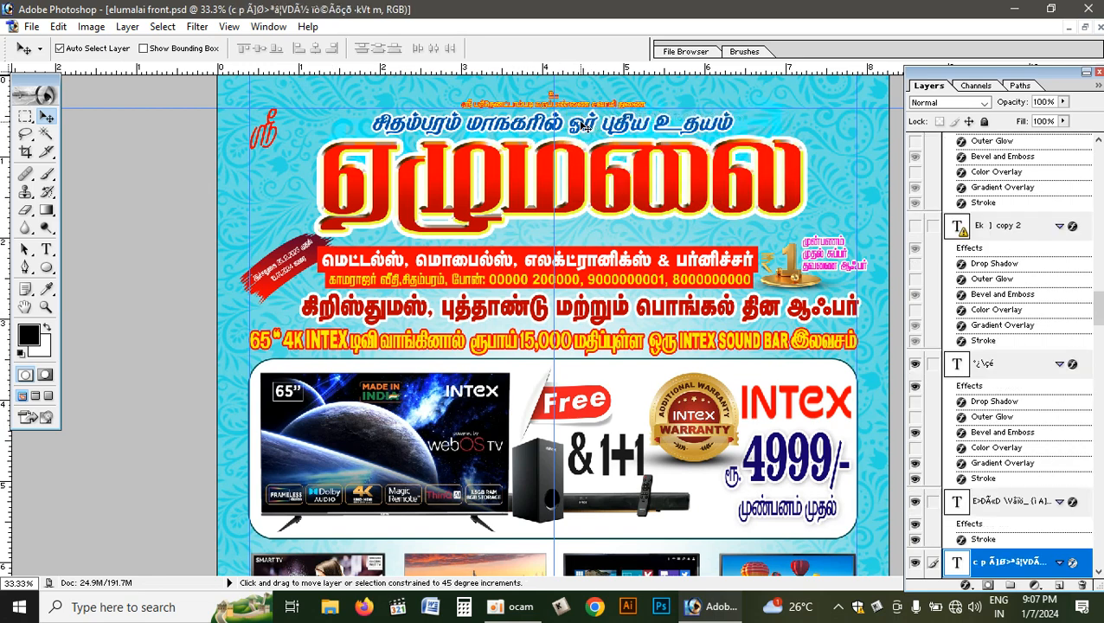
right_click(585, 127)
click(628, 152)
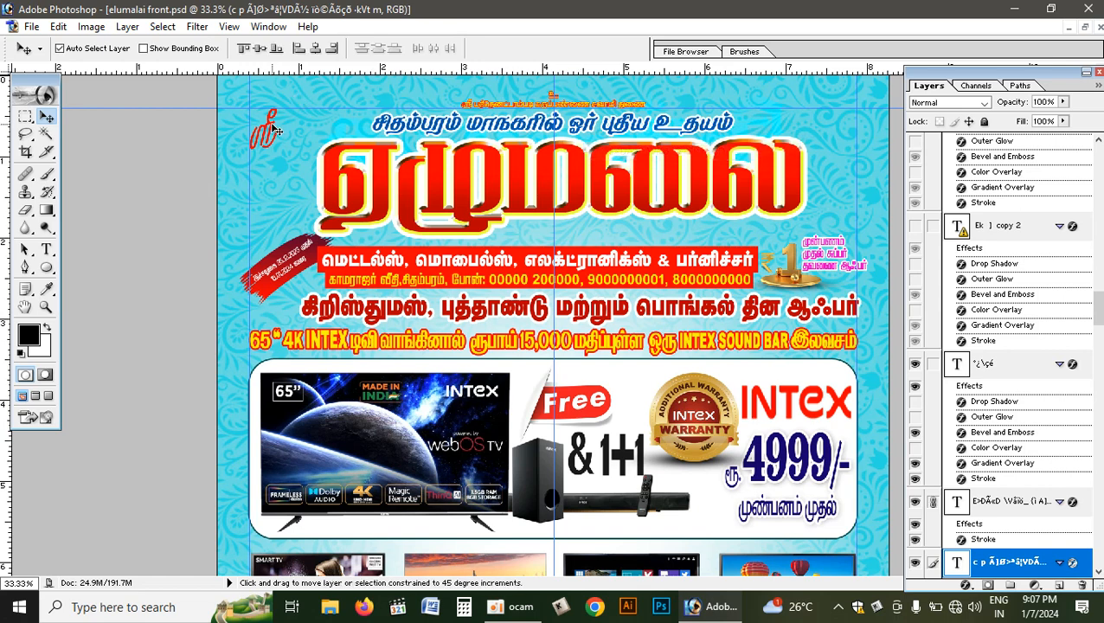
Link the red symbol beside the header and the large red shop title to the selected text layer
right_click(271, 129)
click(310, 138)
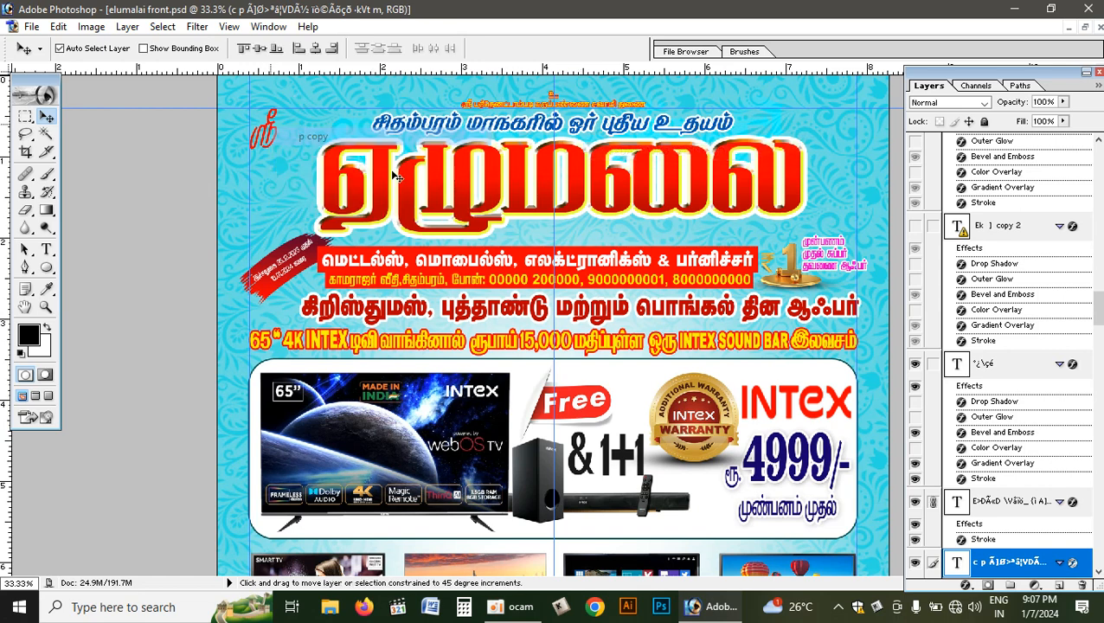
right_click(386, 165)
shift+click(422, 176)
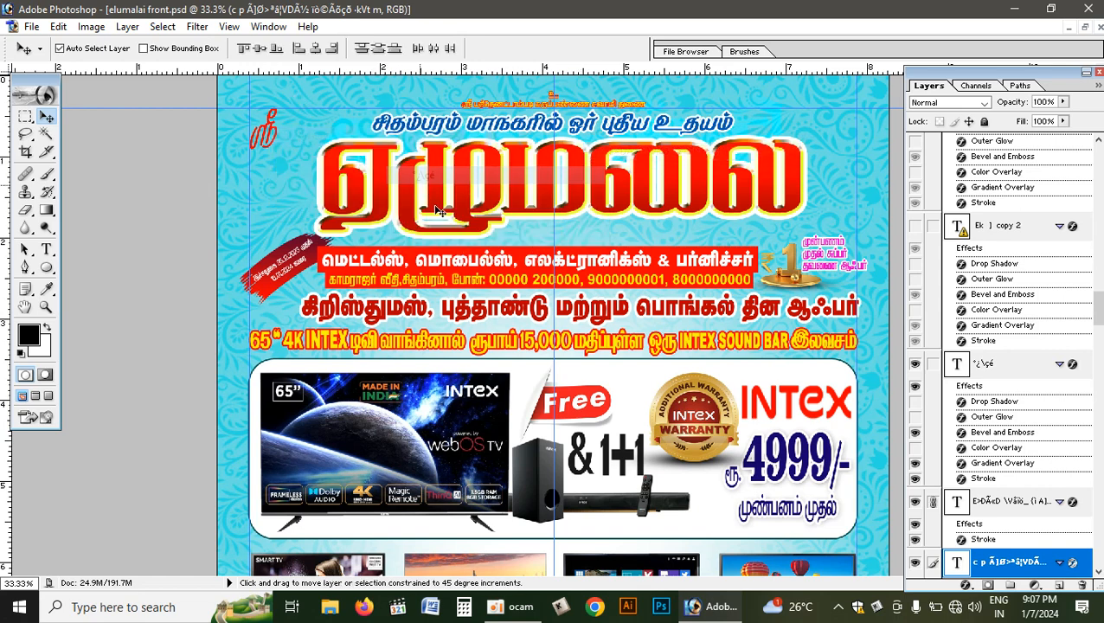
Link the product category line with its red band and the address line to the selected header text
right_click(463, 251)
click(497, 264)
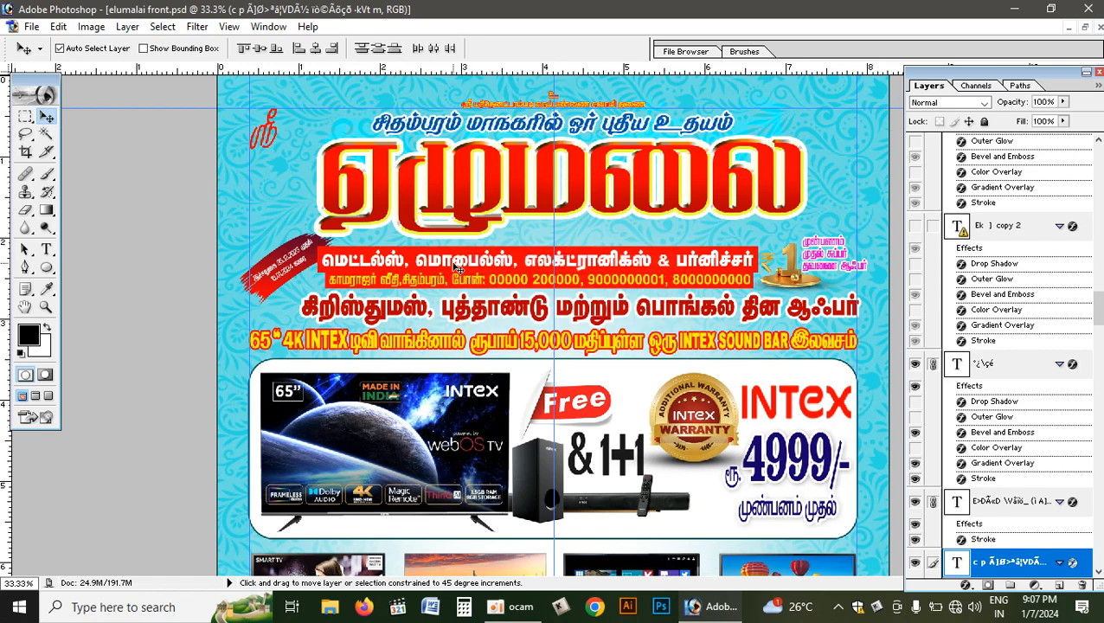
right_click(459, 264)
click(472, 267)
right_click(426, 283)
right_click(416, 284)
click(458, 294)
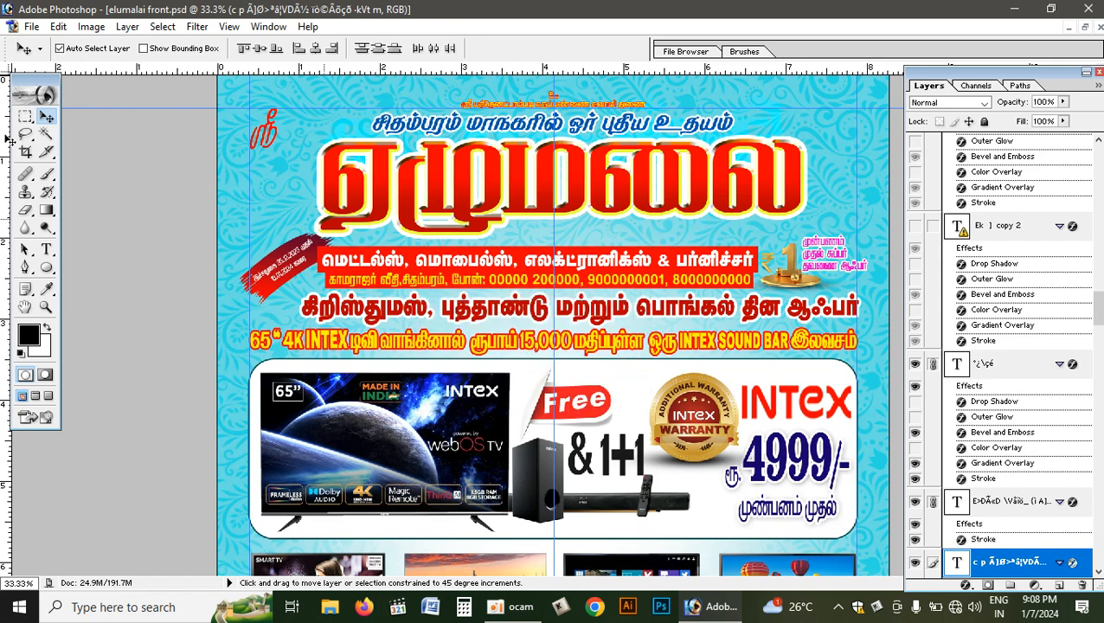
Link the dark red festival offer line and the 65" 4K INTEX offer line to the selected header text
right_click(667, 316)
click(687, 320)
right_click(667, 341)
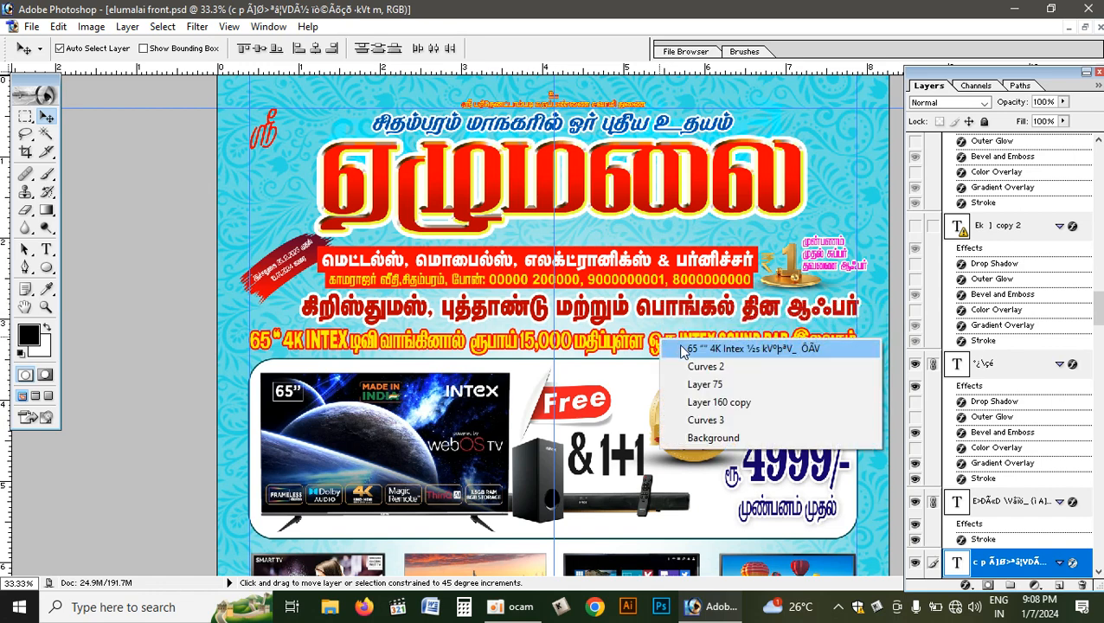
click(682, 349)
Copy the linked header layers from elumalai front.psd into the blank A4 document and place them near the page's upper edge
drag(386, 164, 389, 196)
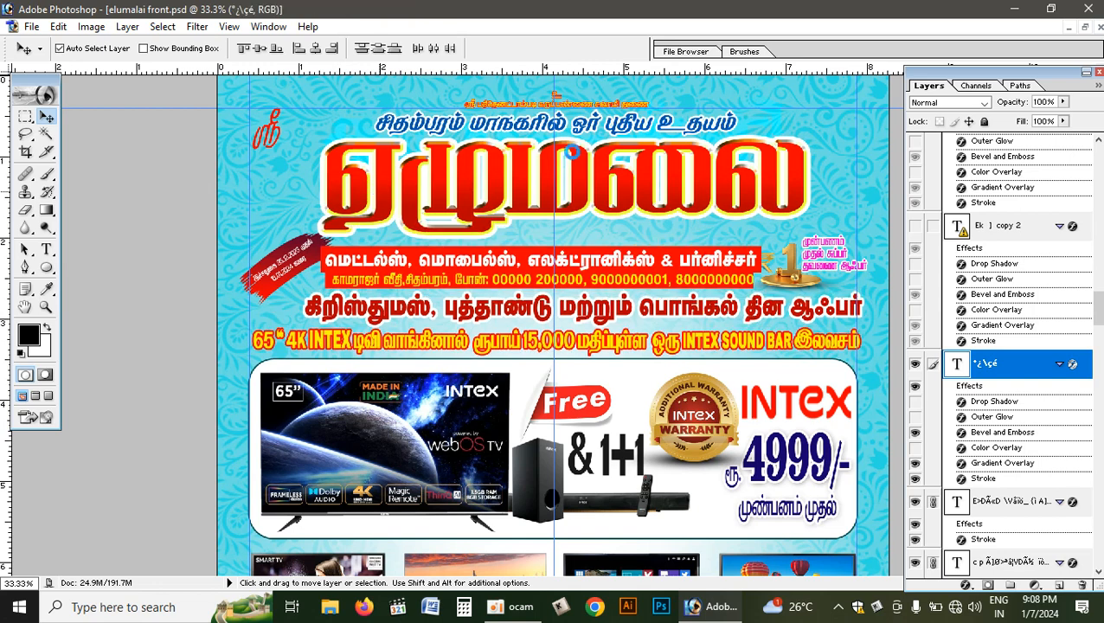
click(1085, 26)
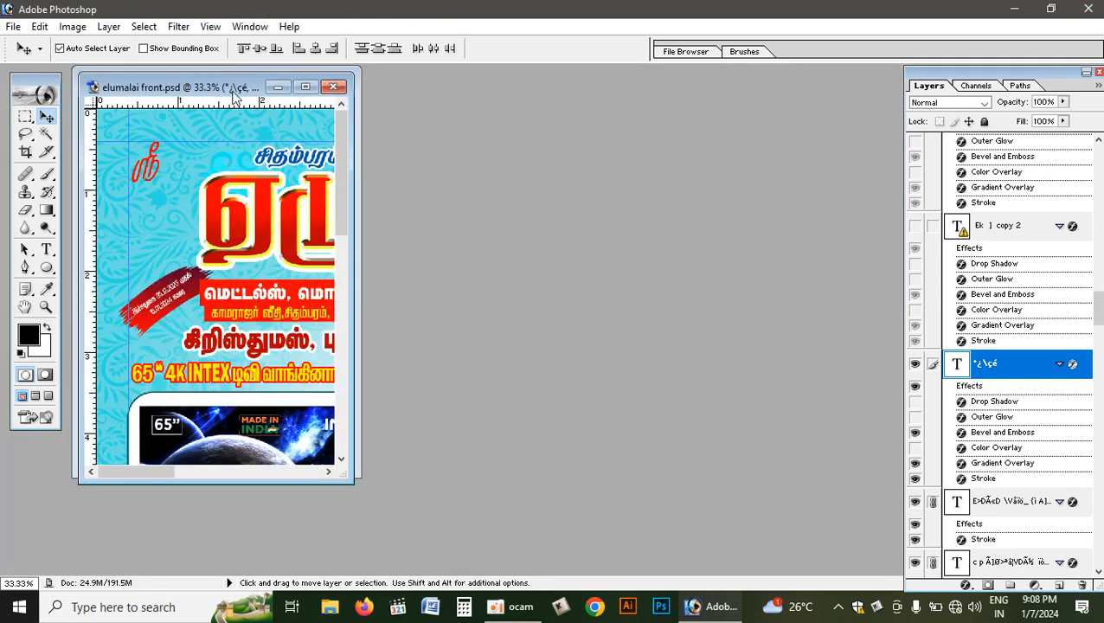
drag(233, 94, 654, 171)
drag(268, 208, 246, 162)
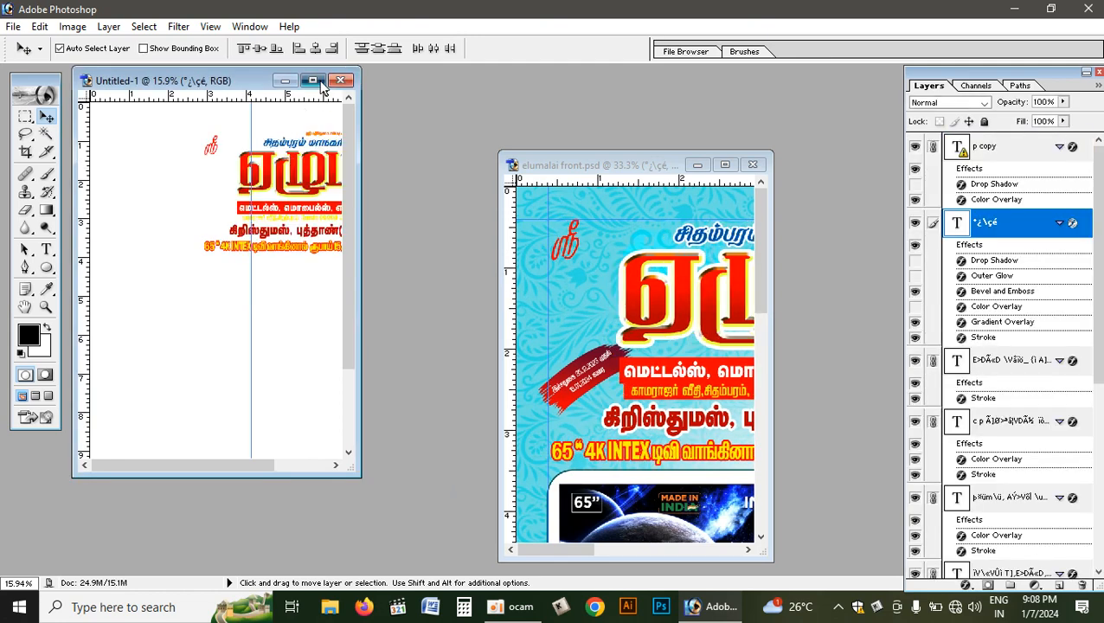
click(313, 81)
drag(597, 169, 540, 166)
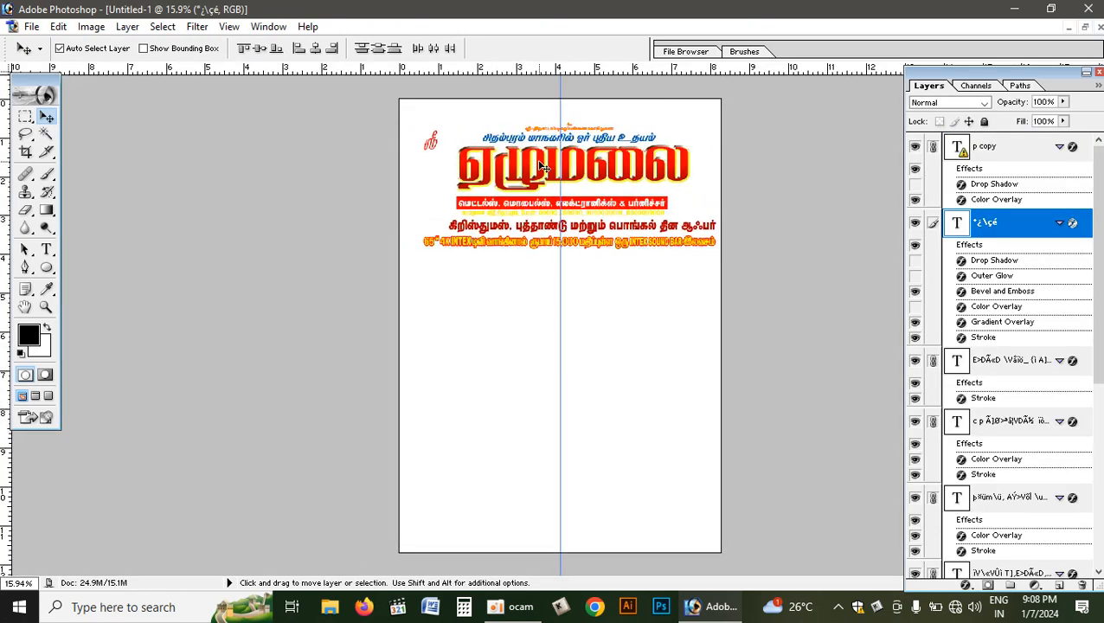
Centre the linked header layers horizontally on the page's middle vertical guide using Free Transform
key(ctrl+t)
click(634, 256)
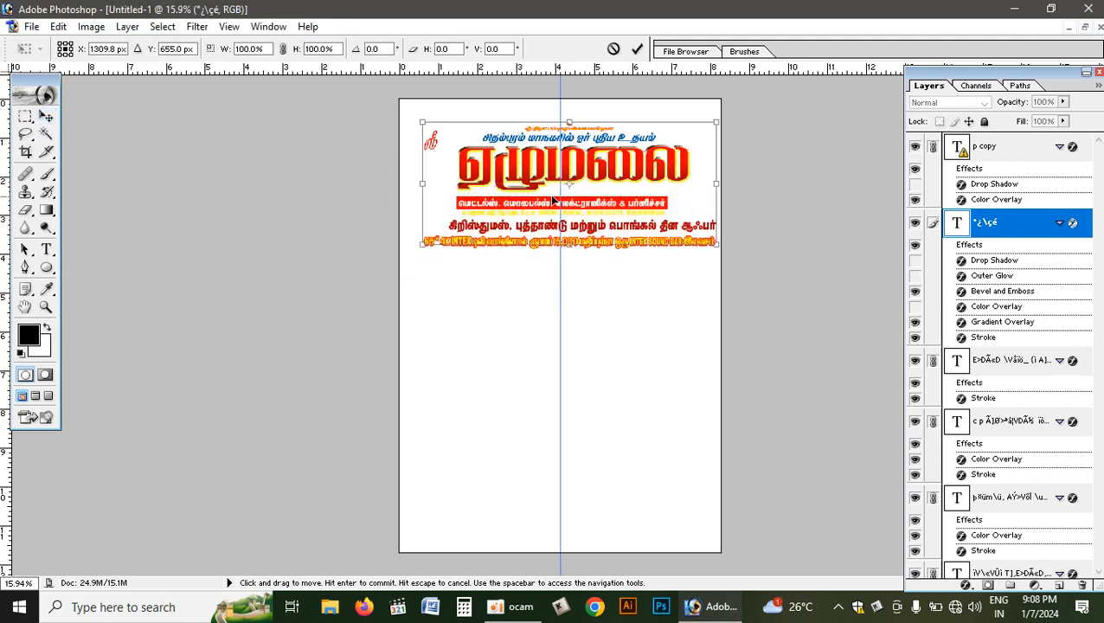
drag(580, 166, 575, 165)
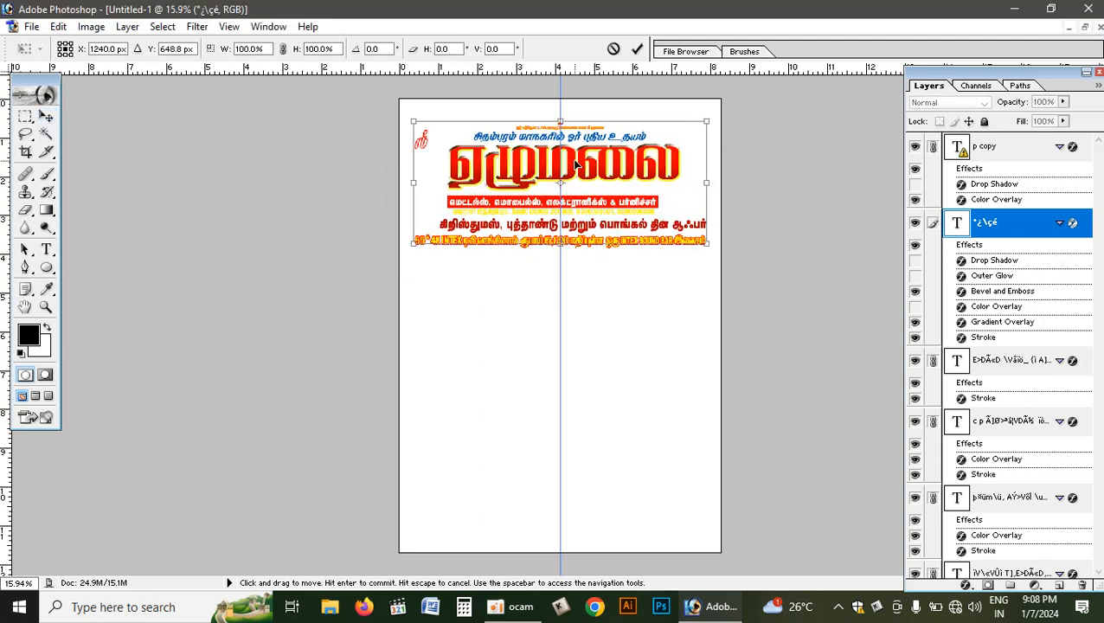
click(637, 48)
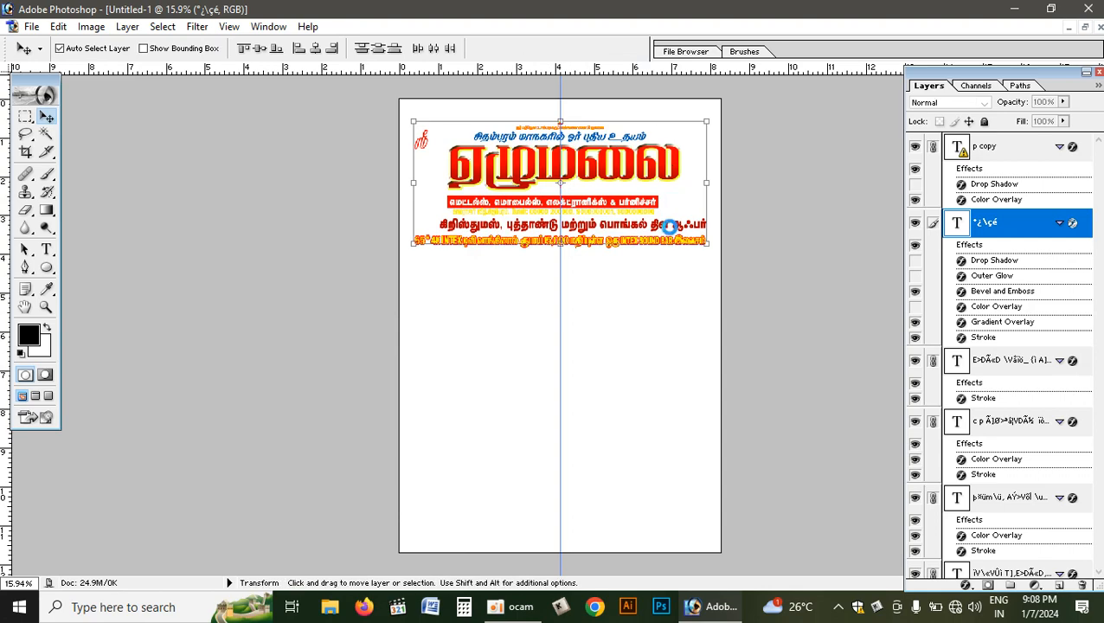
Add a vertical guide at position 10 mm to mark the page's left margin
key(ctrl+plus)
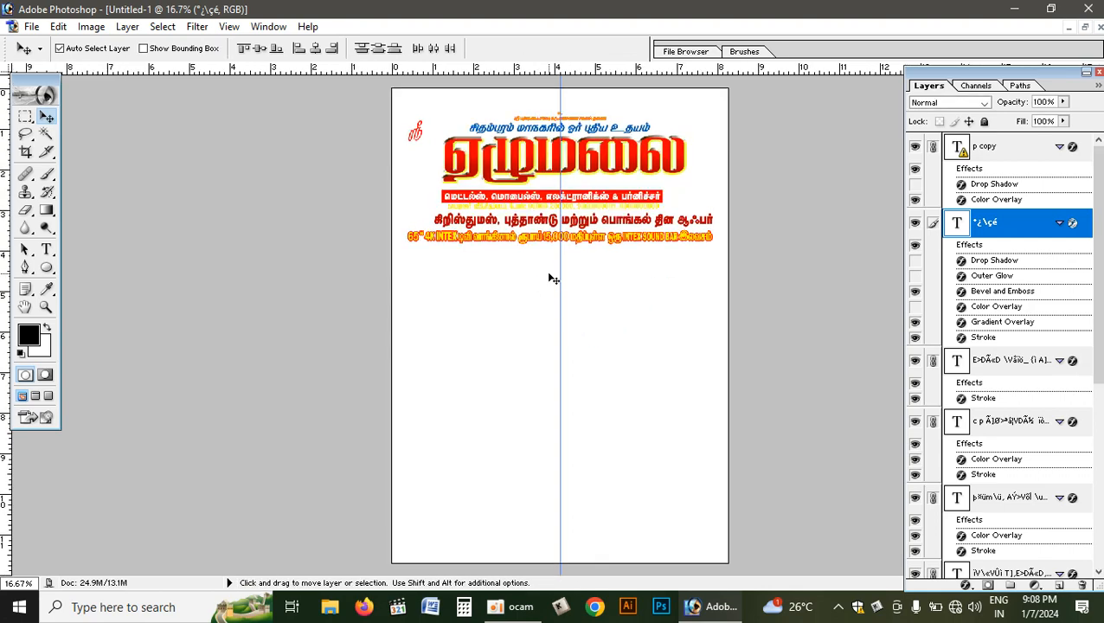
key(ctrl+plus)
key(ctrl+plus)
scroll(552, 278, up, 5)
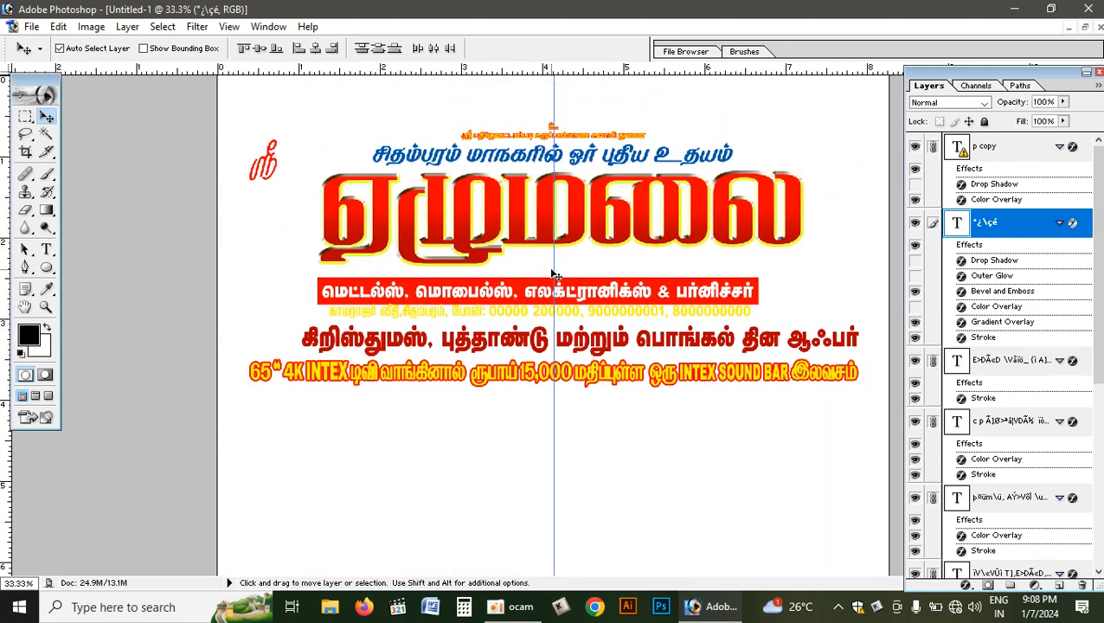
click(229, 26)
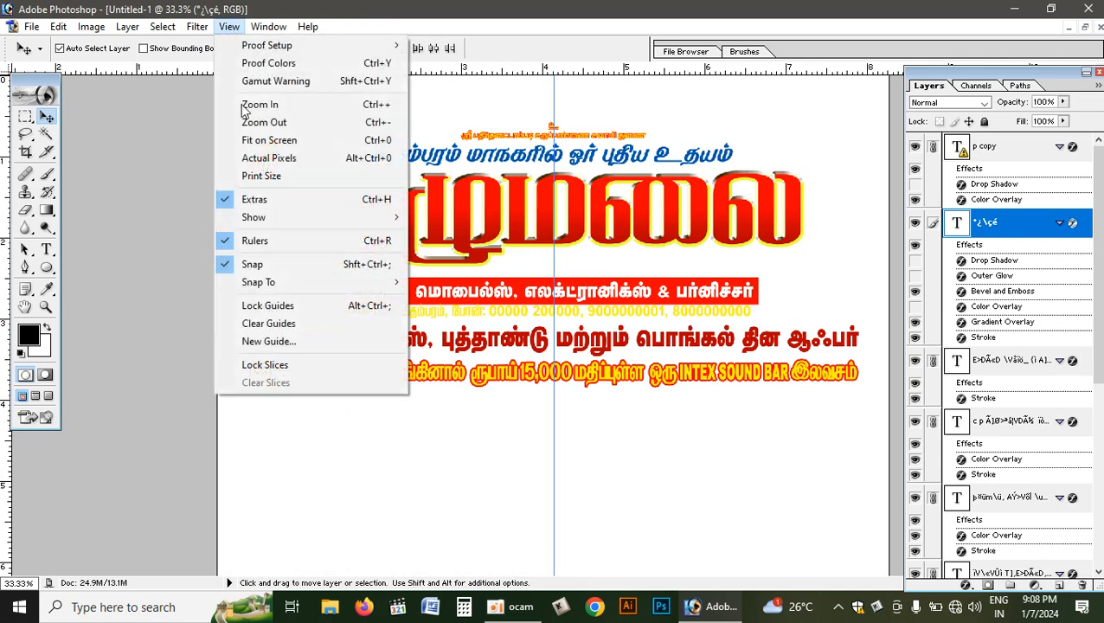
click(260, 341)
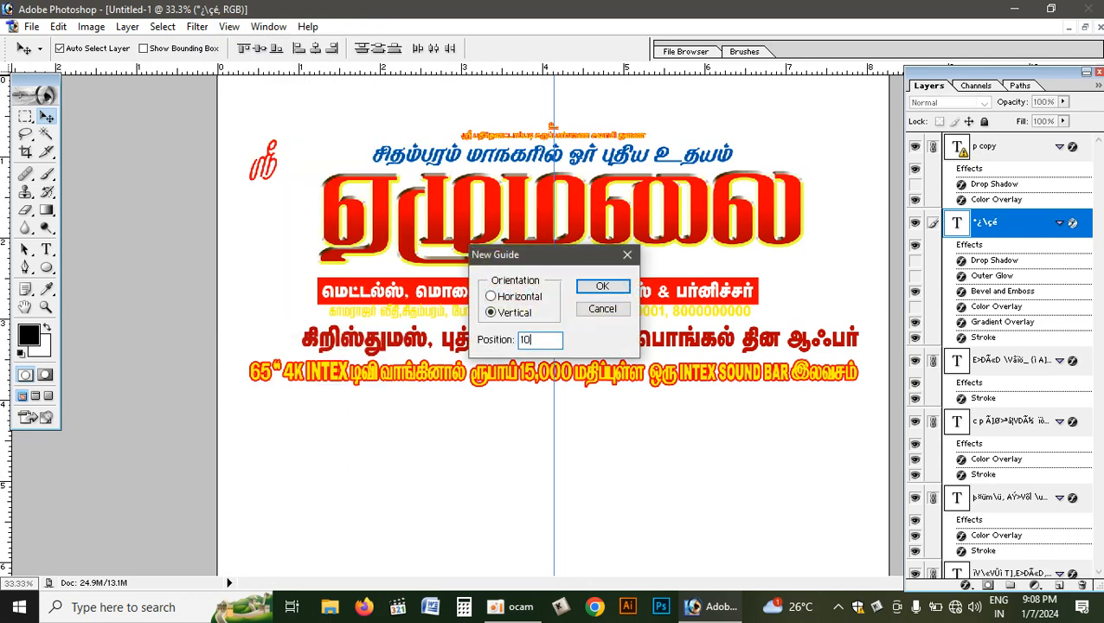
key(Return)
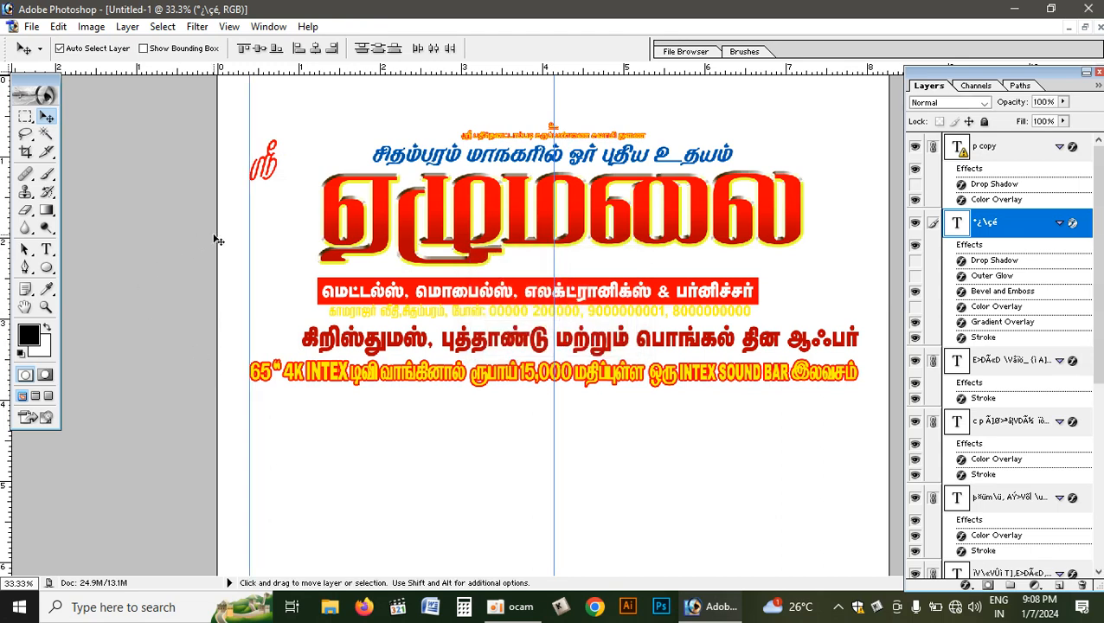
Make a black block on a new layer, spanning from the page's left edge to the margin guide
key(m)
drag(243, 228, 254, 296)
key(ctrl+shift+n)
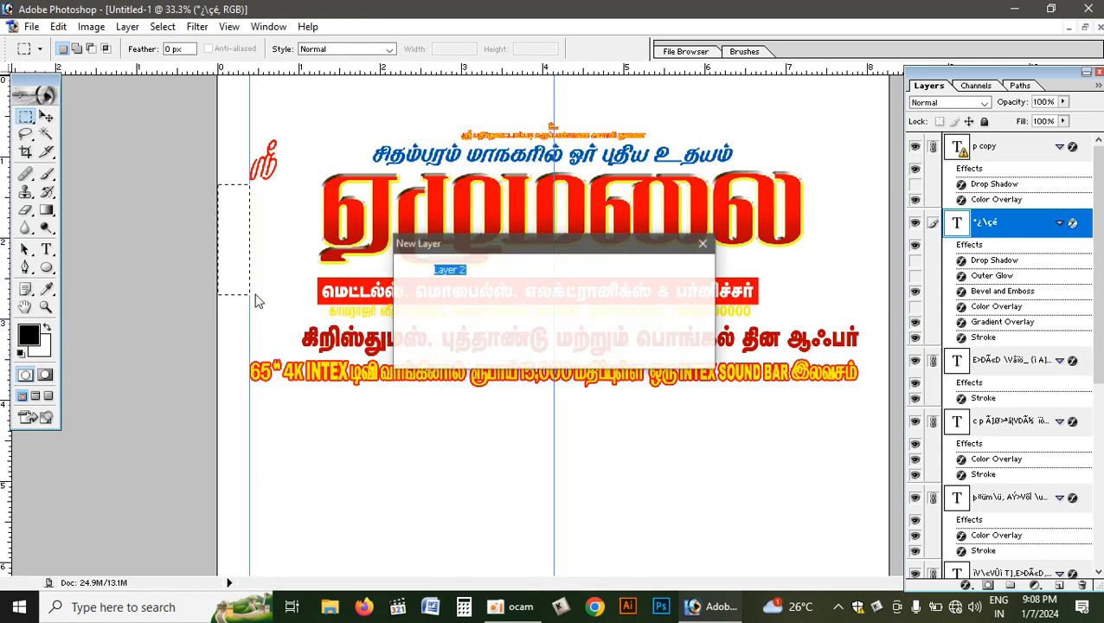
key(Return)
key(alt+BackSpace)
key(v)
key(ctrl+d)
Move the black block to the page's right edge and place a vertical guide along its inner edge
key(ctrl+minus)
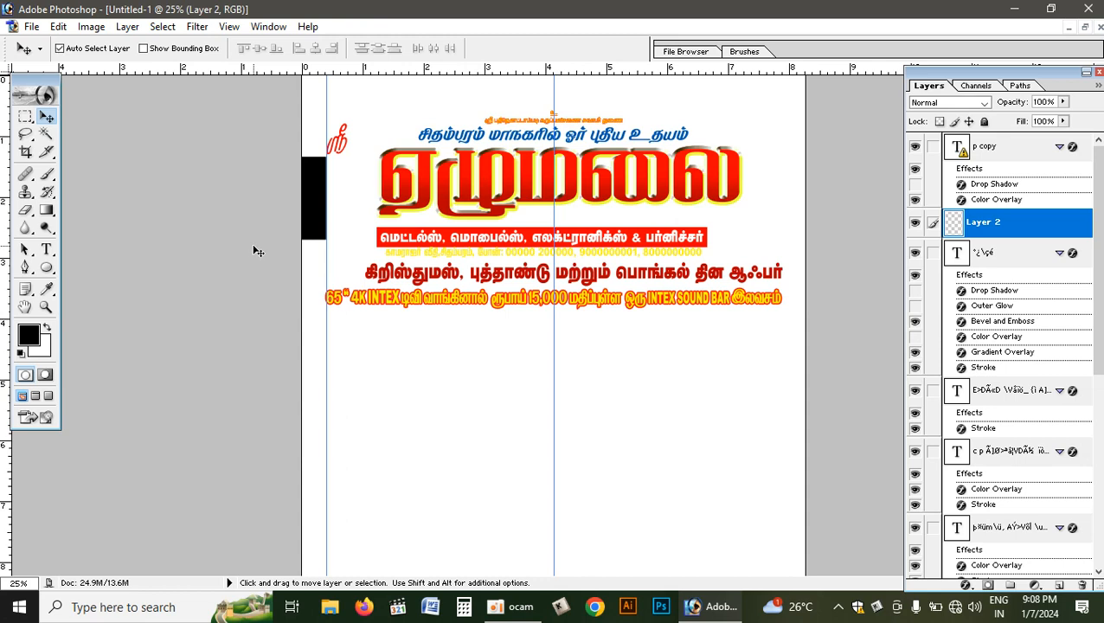
drag(306, 206, 785, 235)
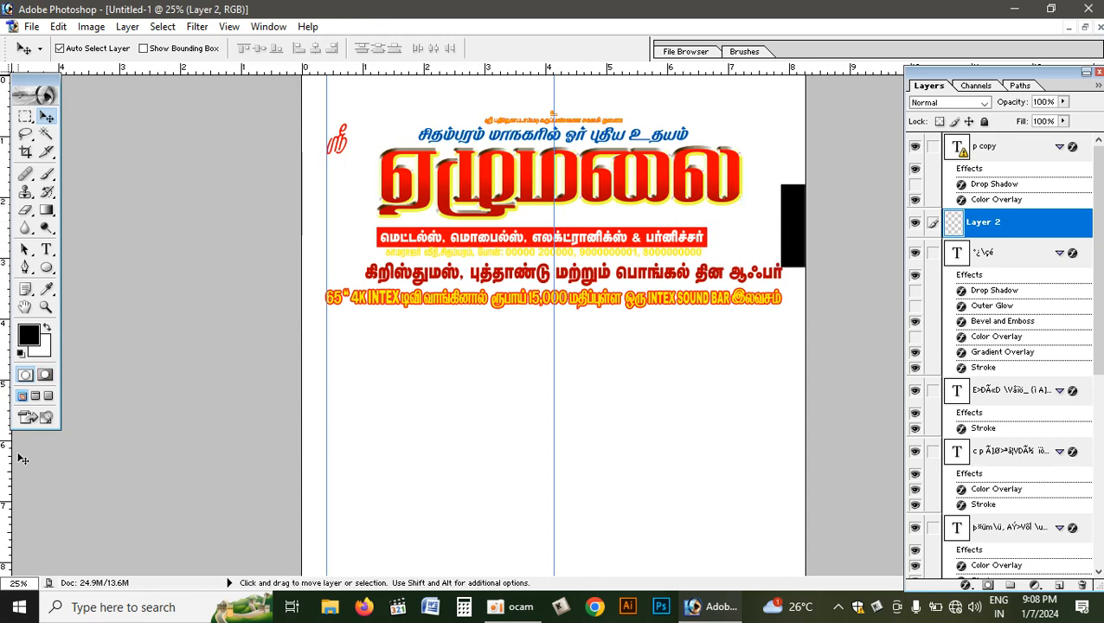
drag(4, 463, 781, 357)
key(ctrl+minus)
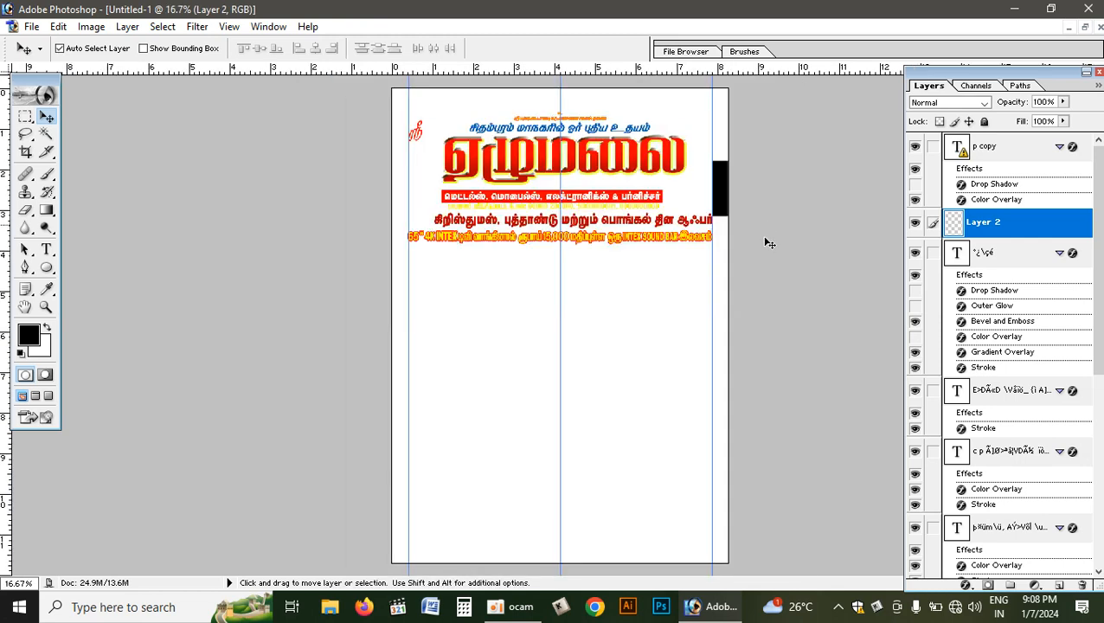
Rotate the black block 90 degrees counterclockwise
key(ctrl+t)
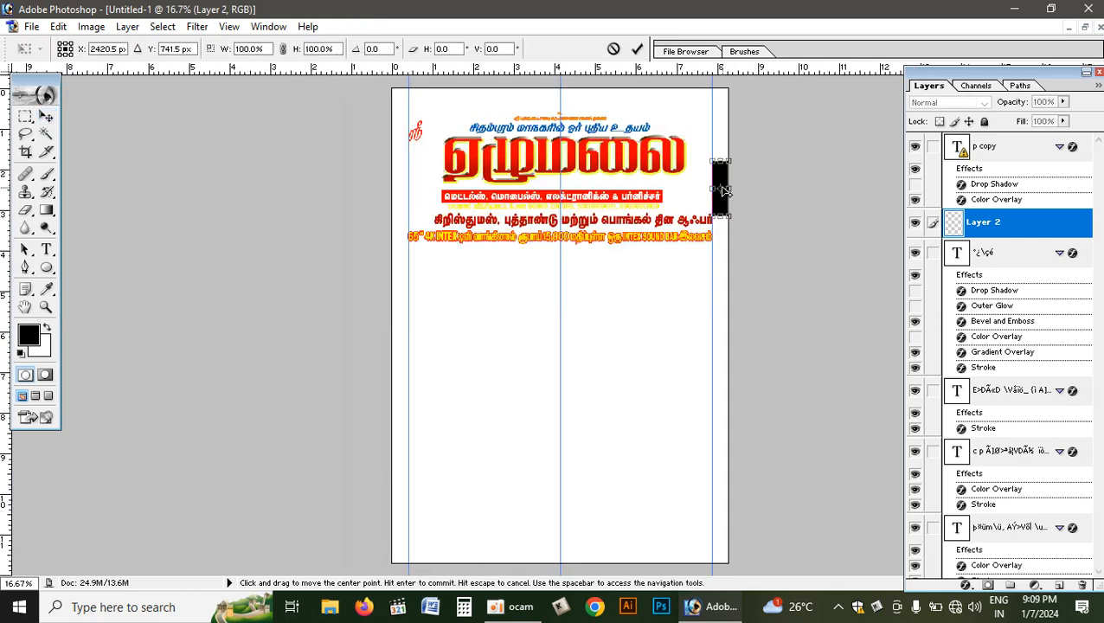
right_click(721, 188)
click(784, 353)
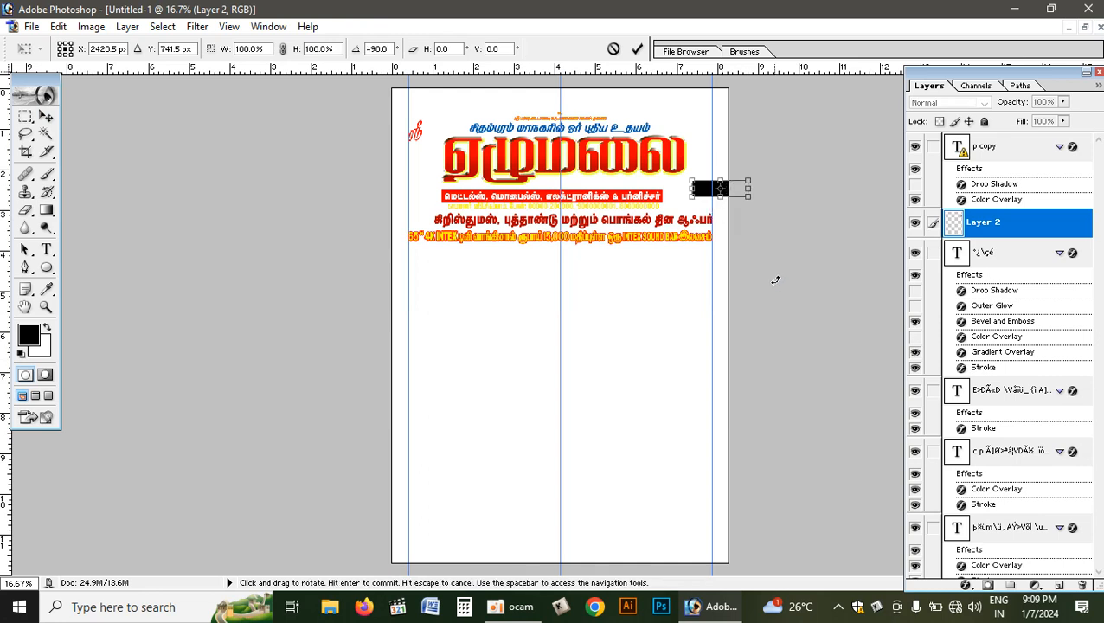
key(Return)
Use the rotated block to place horizontal guides at the page's upper and lower margins, and delete the block's layer
drag(705, 189, 659, 559)
drag(665, 443, 664, 548)
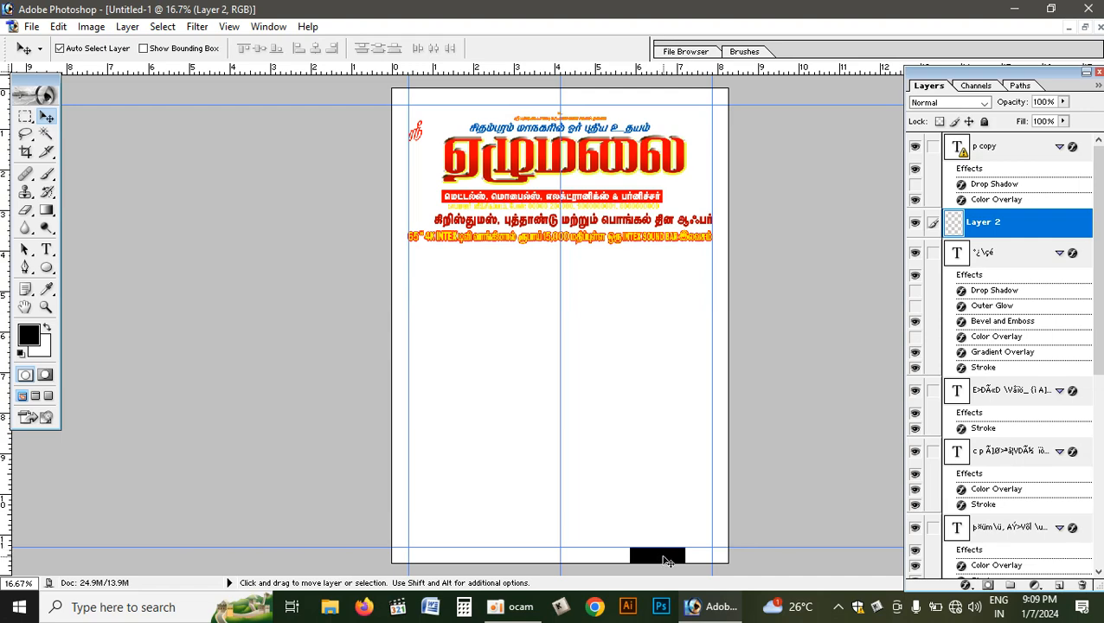
click(1073, 584)
key(Return)
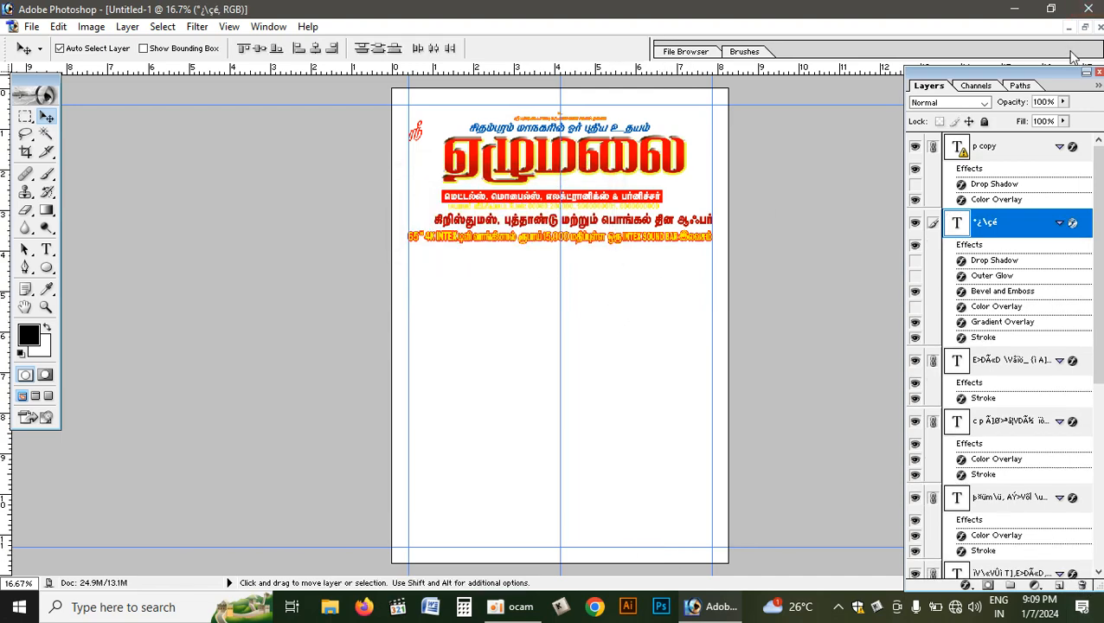
Examine the INTEX offer panel and the product rows below it in elumalai front.psd
click(1085, 28)
click(671, 284)
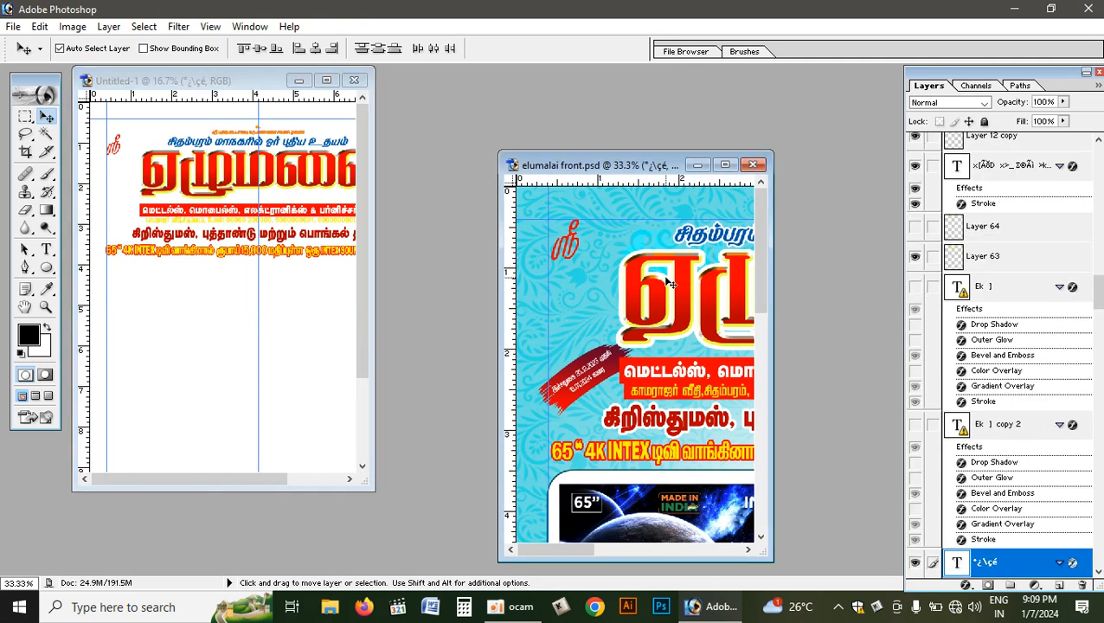
key(ctrl+minus)
key(ctrl+0)
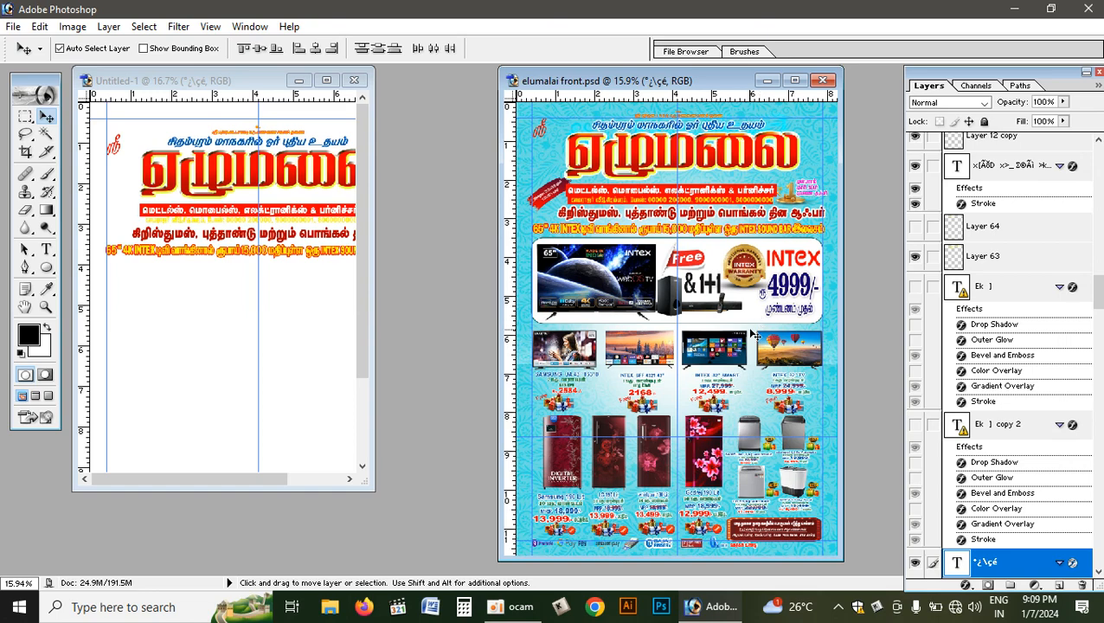
click(749, 307)
click(794, 80)
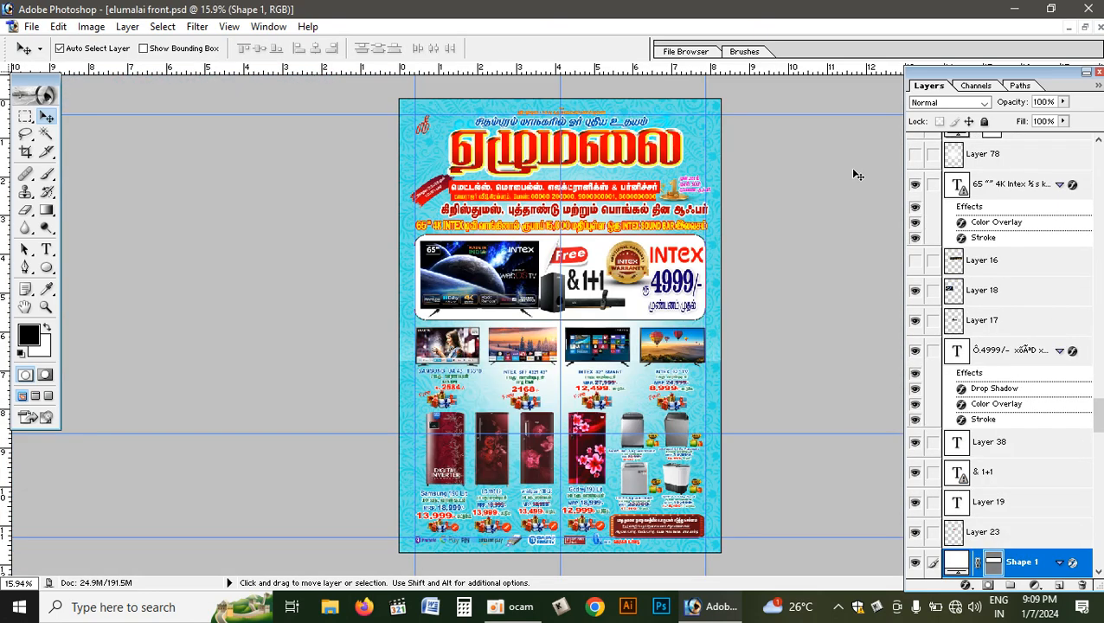
key(ctrl+plus)
key(ctrl+plus)
key(ctrl+plus)
key(ctrl+plus)
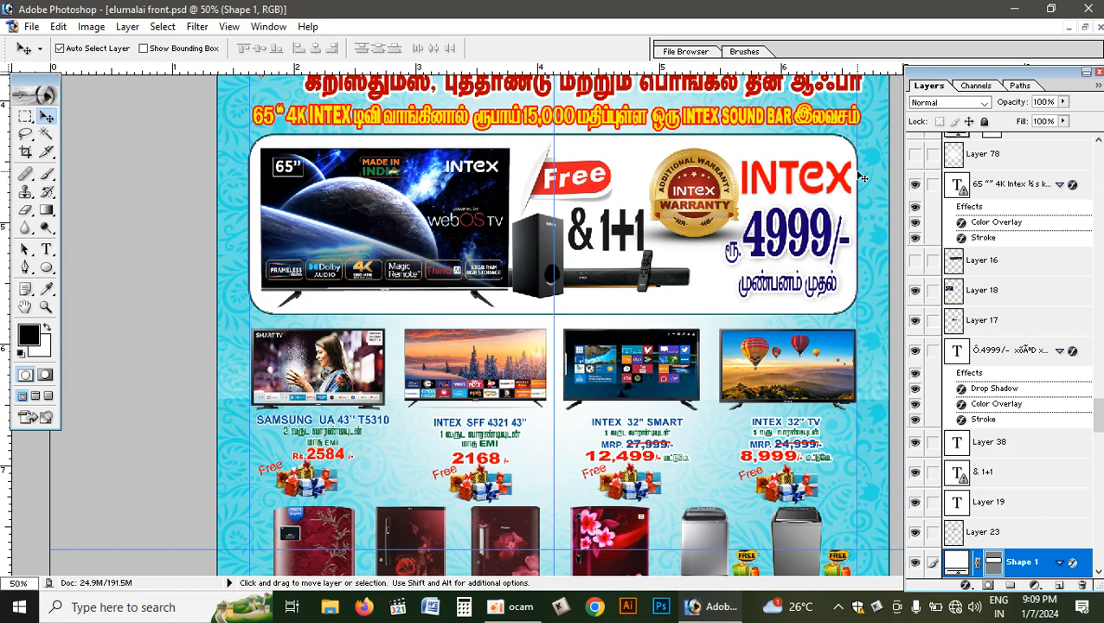
scroll(816, 215, down, 4)
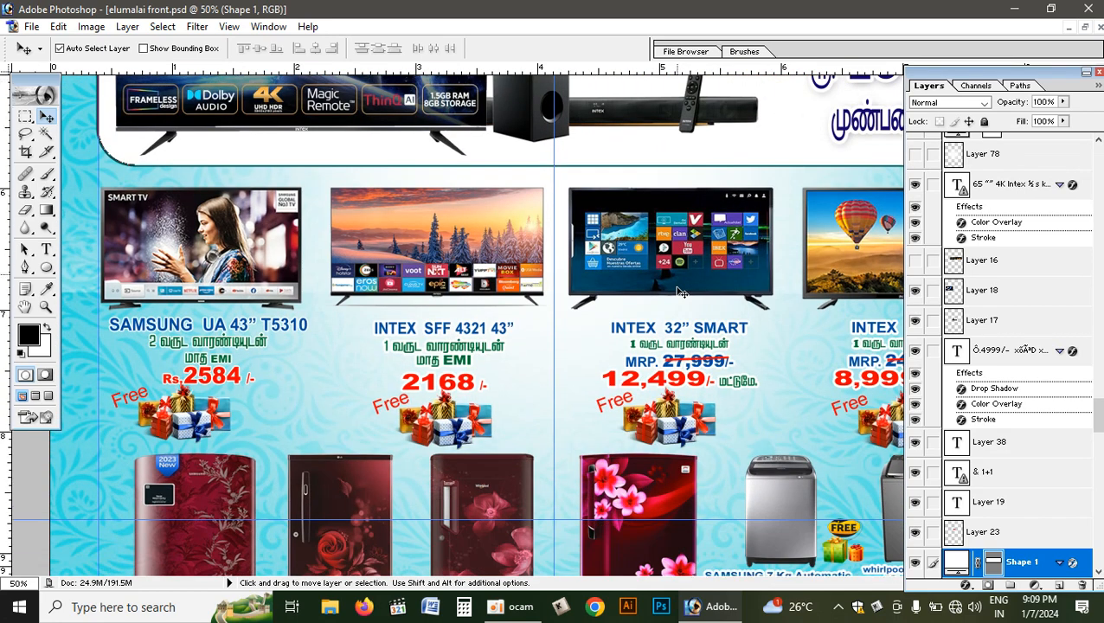
key(ctrl+minus)
key(ctrl+minus)
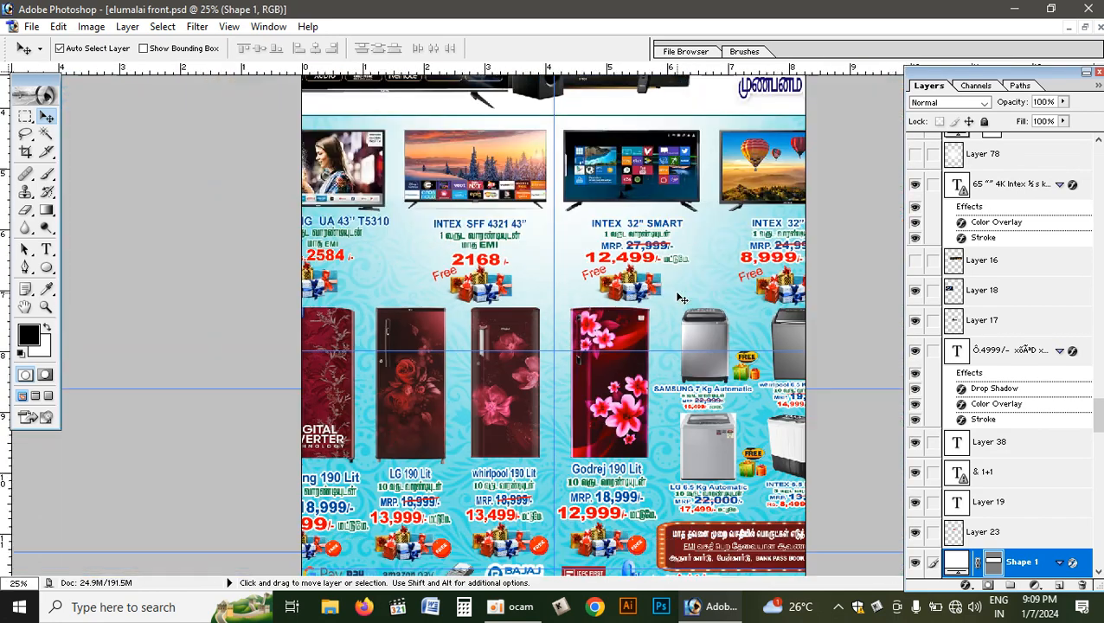
scroll(706, 310, up, 2)
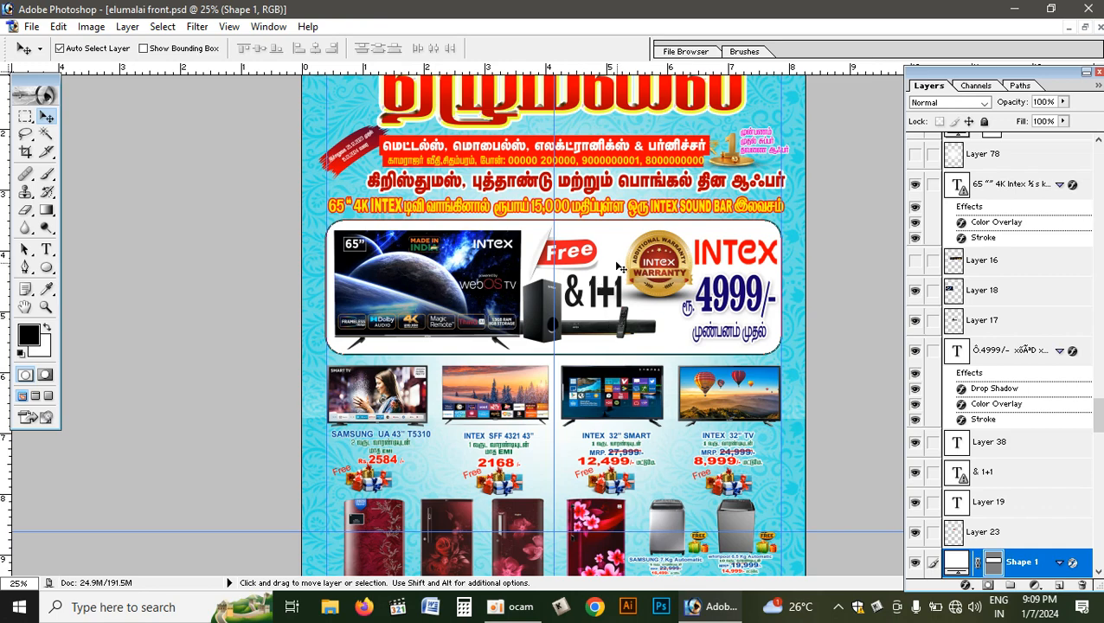
Return to the Untitled-1 document and choose the Rounded Rectangle tool
click(1085, 26)
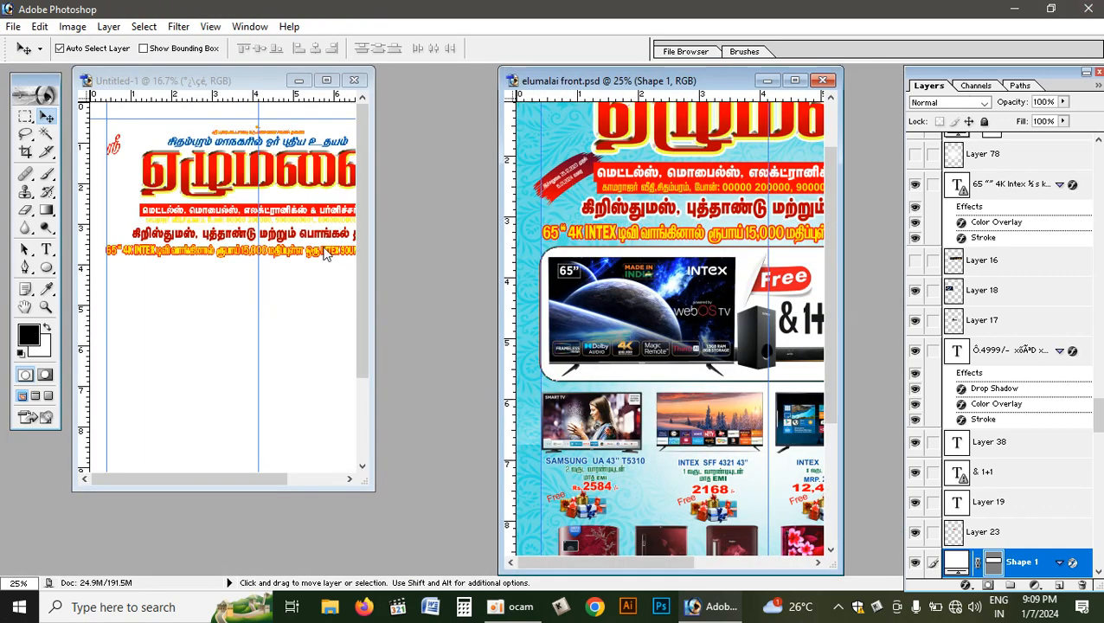
click(327, 81)
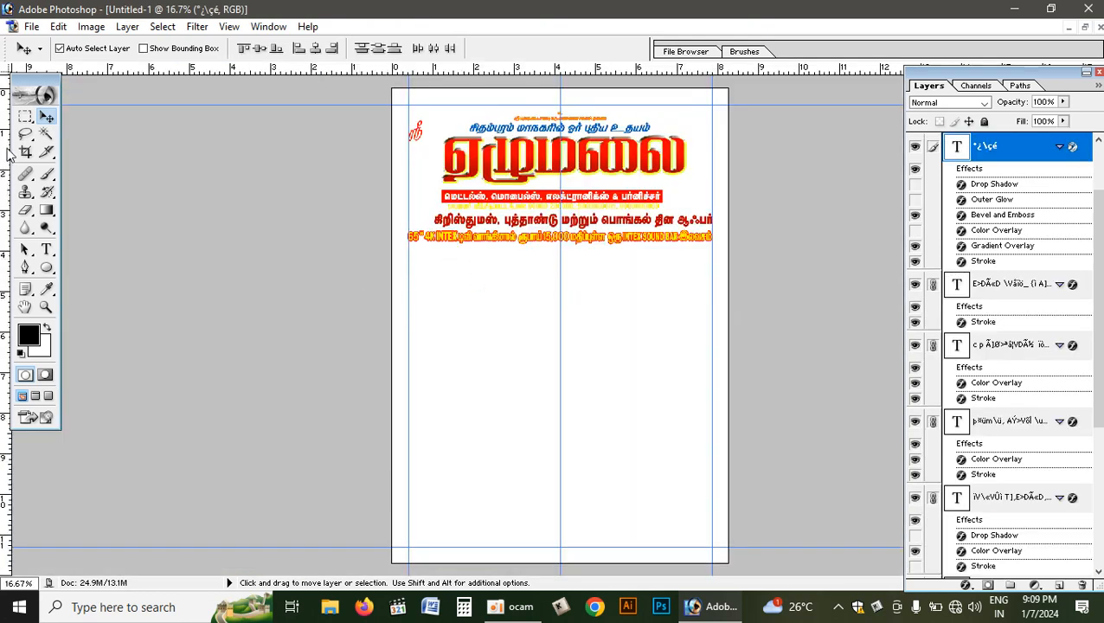
drag(48, 269, 109, 286)
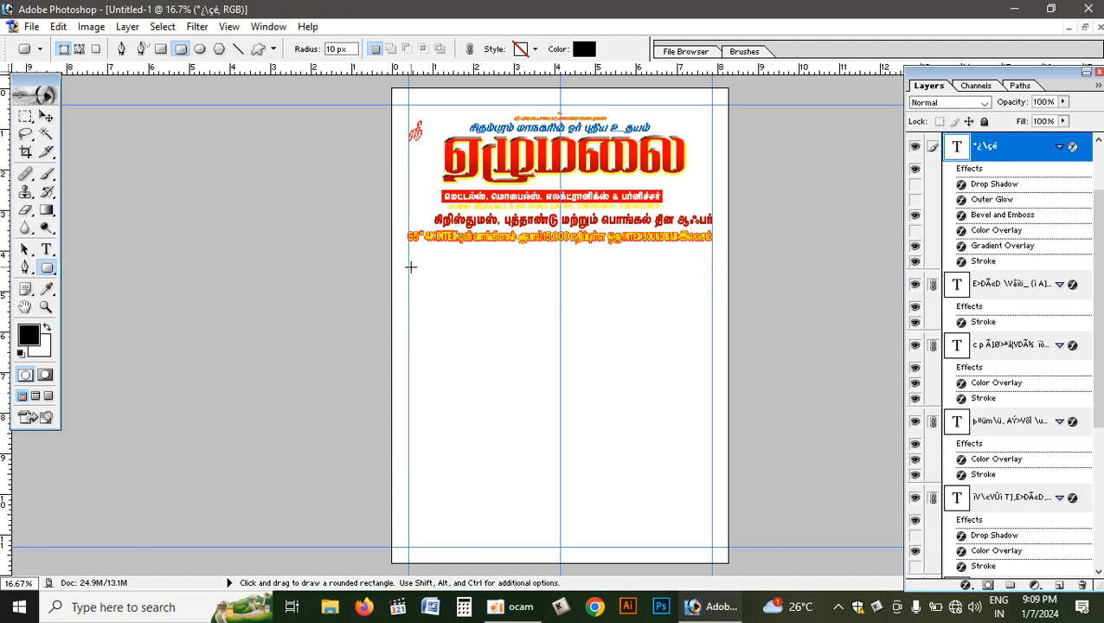
drag(407, 263, 620, 363)
key(ctrl+z)
key(Return)
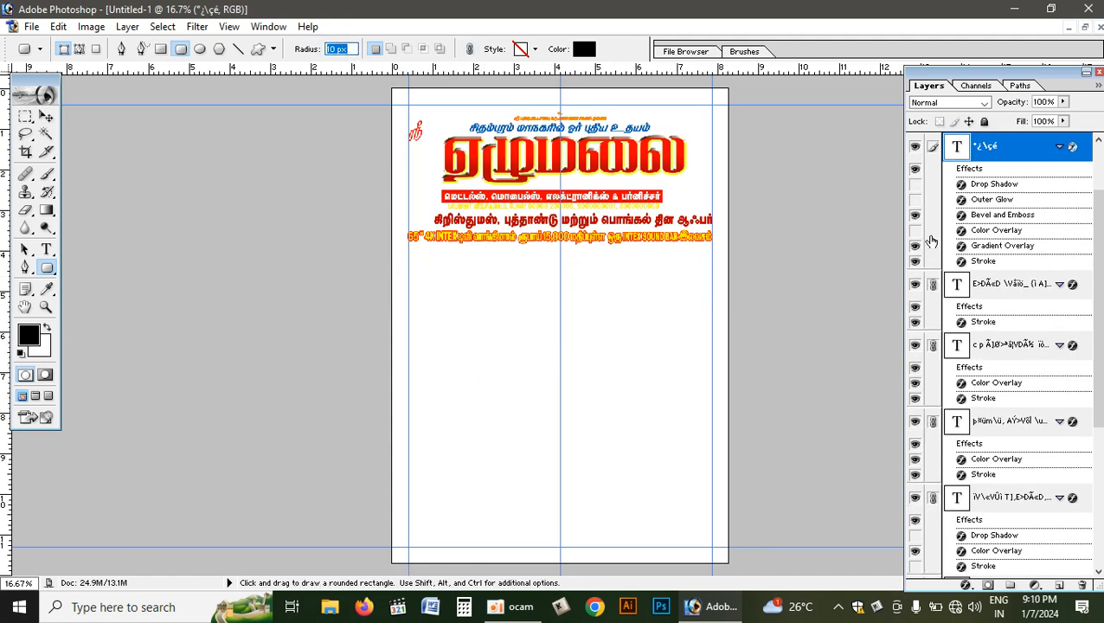
text(5)
drag(426, 277, 692, 361)
key(ctrl+z)
click(342, 50)
key(Return)
drag(412, 258, 592, 357)
key(ctrl+z)
Draw a black rounded rectangle with a 0.5 in radius, about 7.5 by 2.8 in, and place it just below the INTEX offer line
click(353, 49)
text(12)
drag(408, 261, 712, 376)
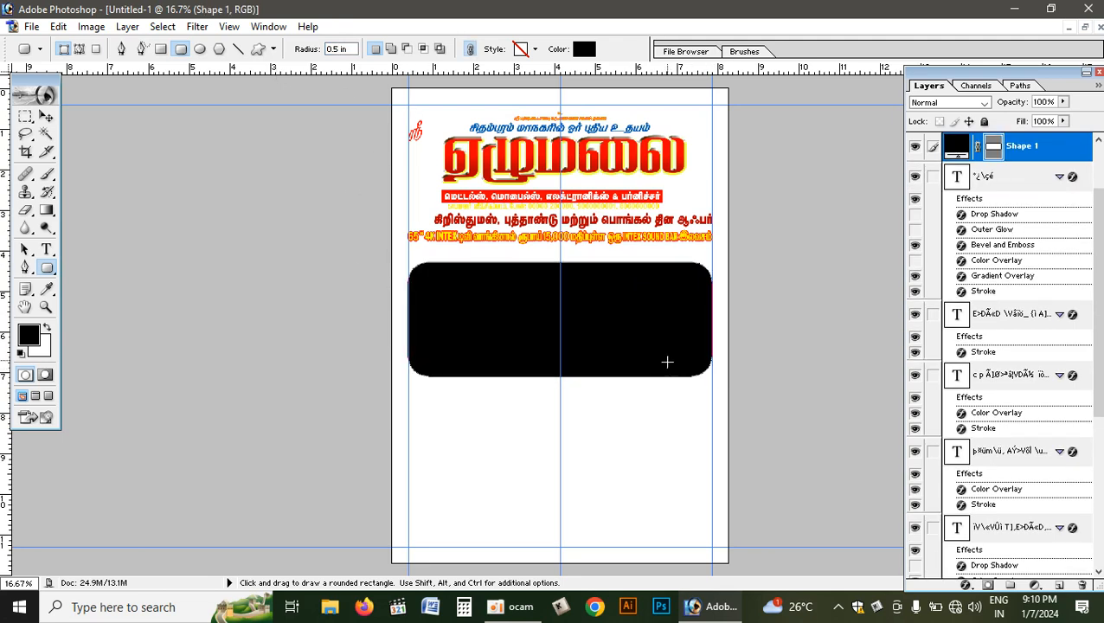
click(46, 116)
drag(608, 337, 608, 324)
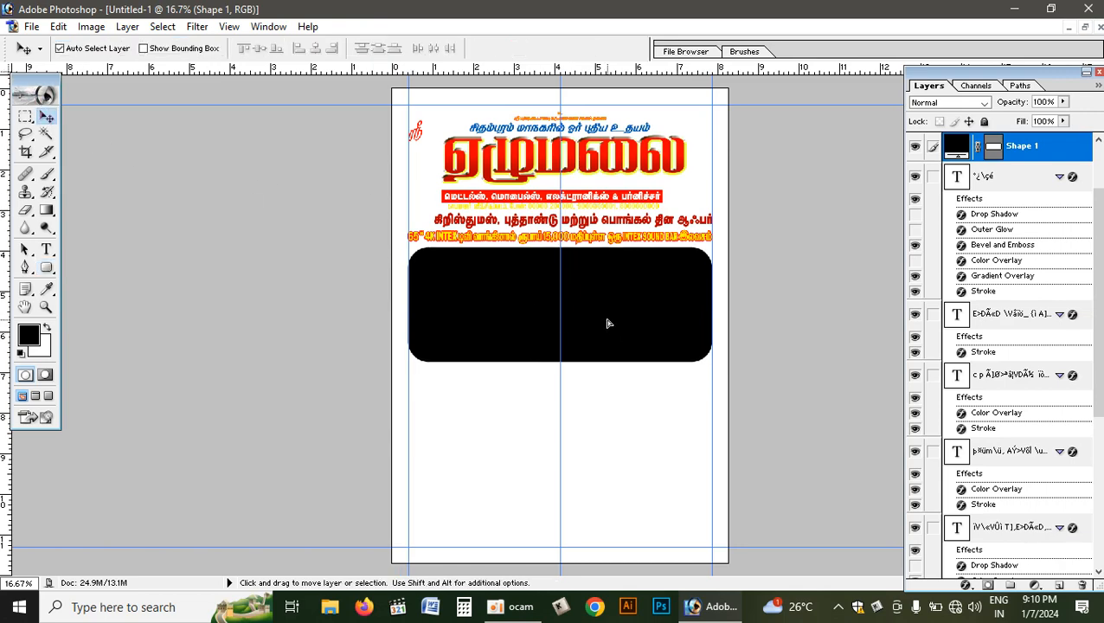
Switch to the elumalai front.psd document and examine its INTEX offer panel
click(1071, 27)
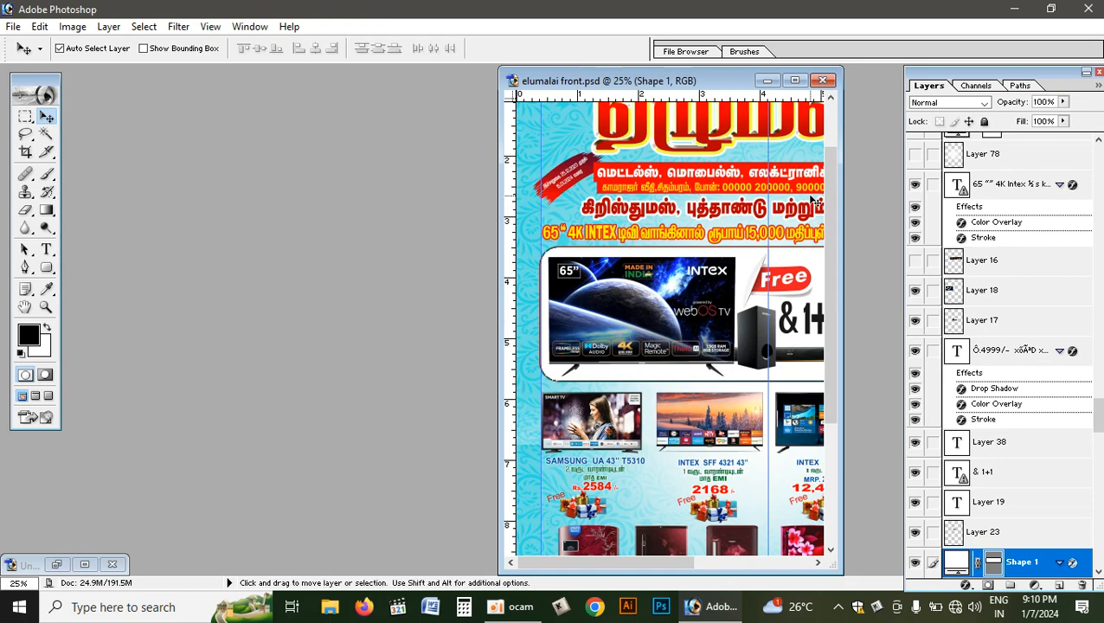
click(794, 80)
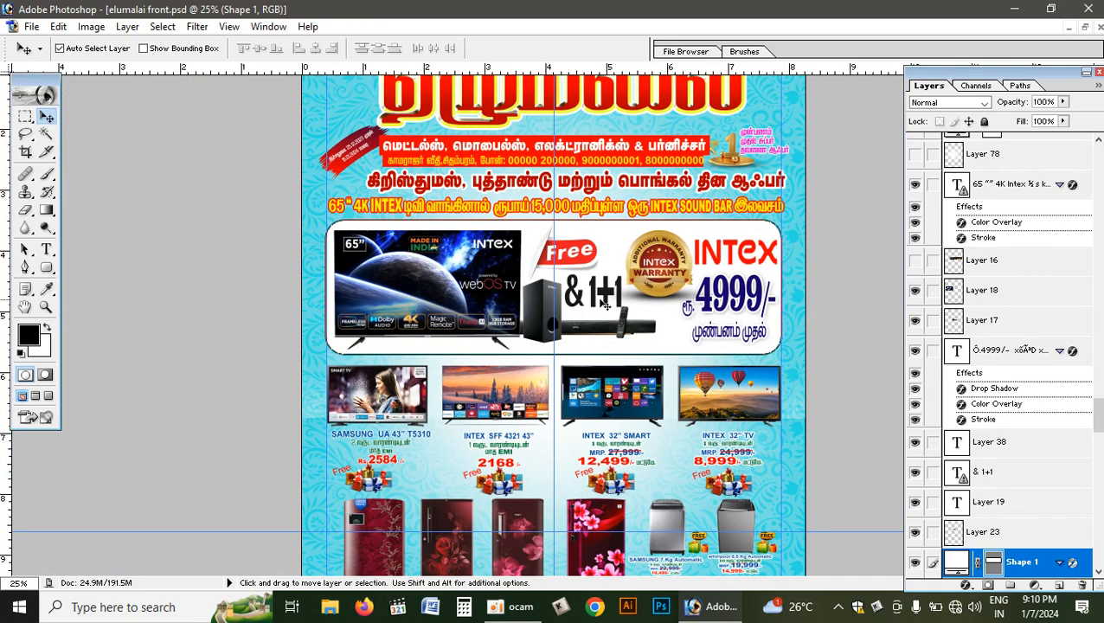
scroll(605, 381, down, 3)
scroll(607, 391, down, 2)
scroll(604, 467, up, 2)
scroll(605, 467, up, 2)
Link the TV, sound bar, Free label and "& 1+1" layers of the INTEX offer panel
right_click(430, 263)
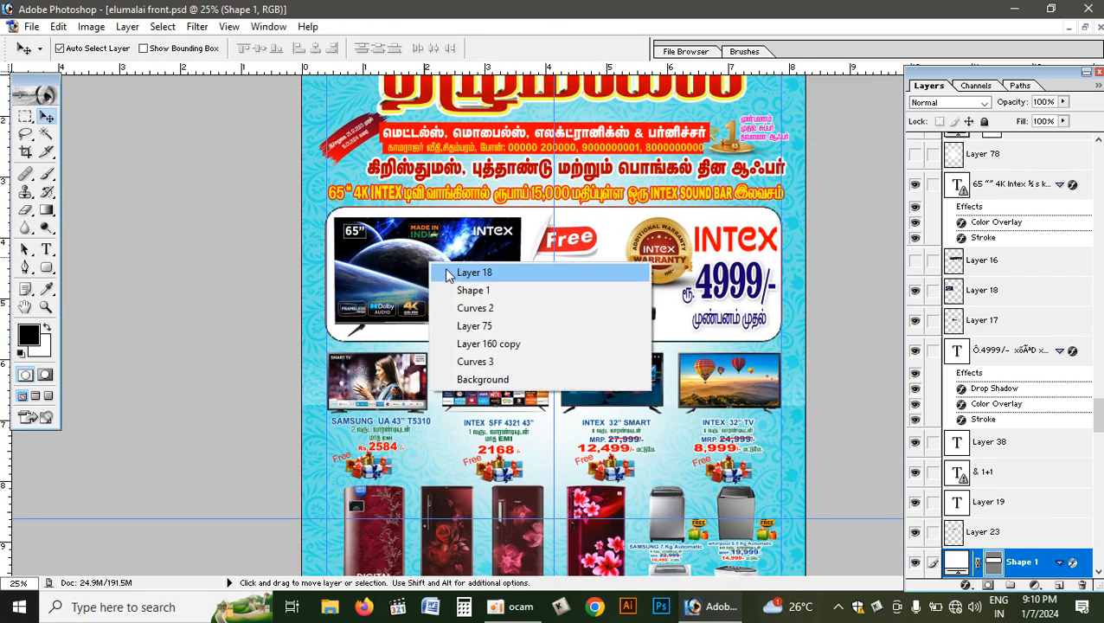
click(467, 272)
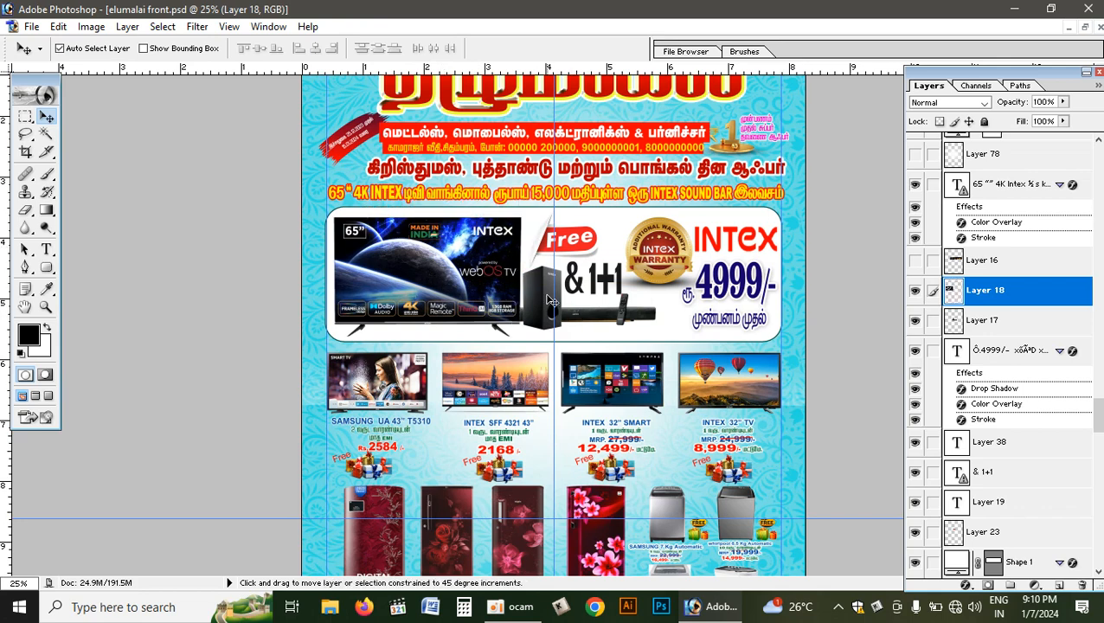
drag(550, 299, 547, 279)
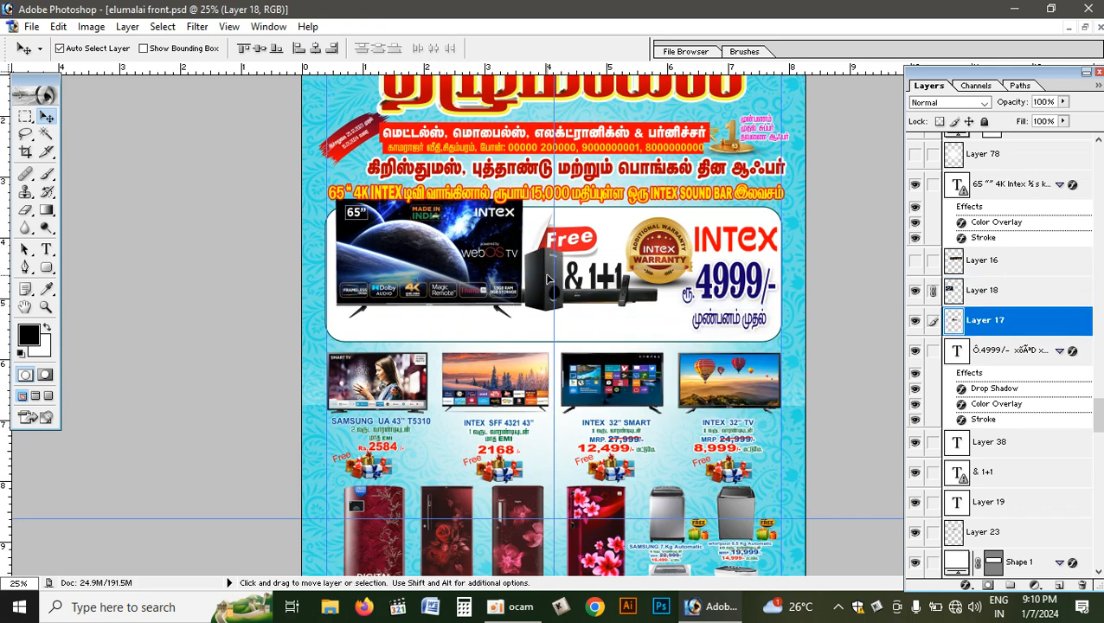
right_click(612, 252)
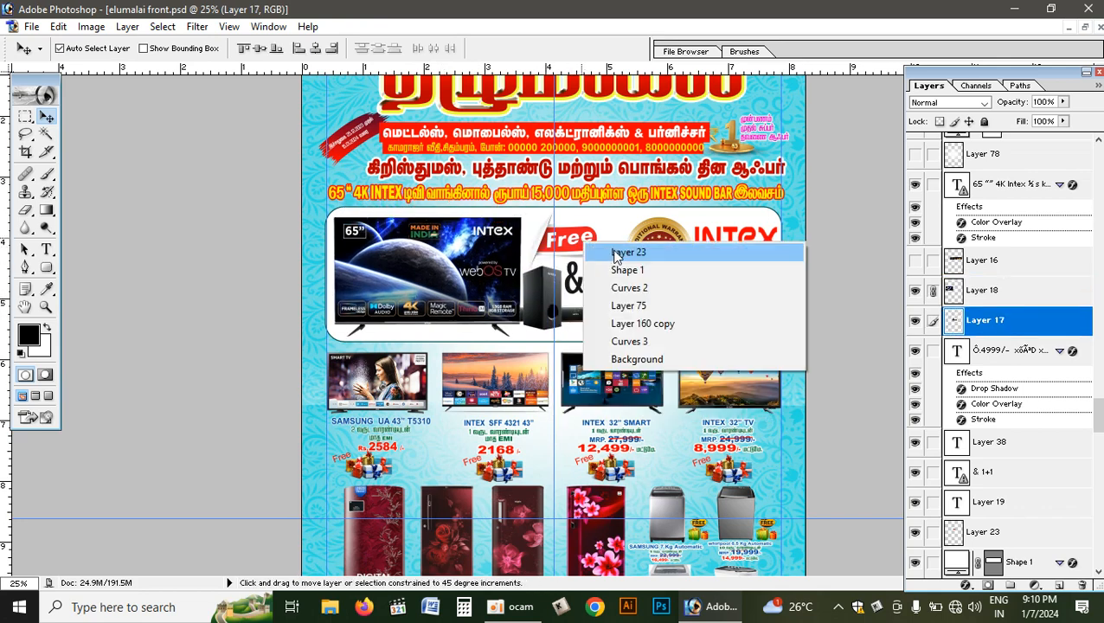
click(614, 253)
right_click(609, 284)
click(614, 289)
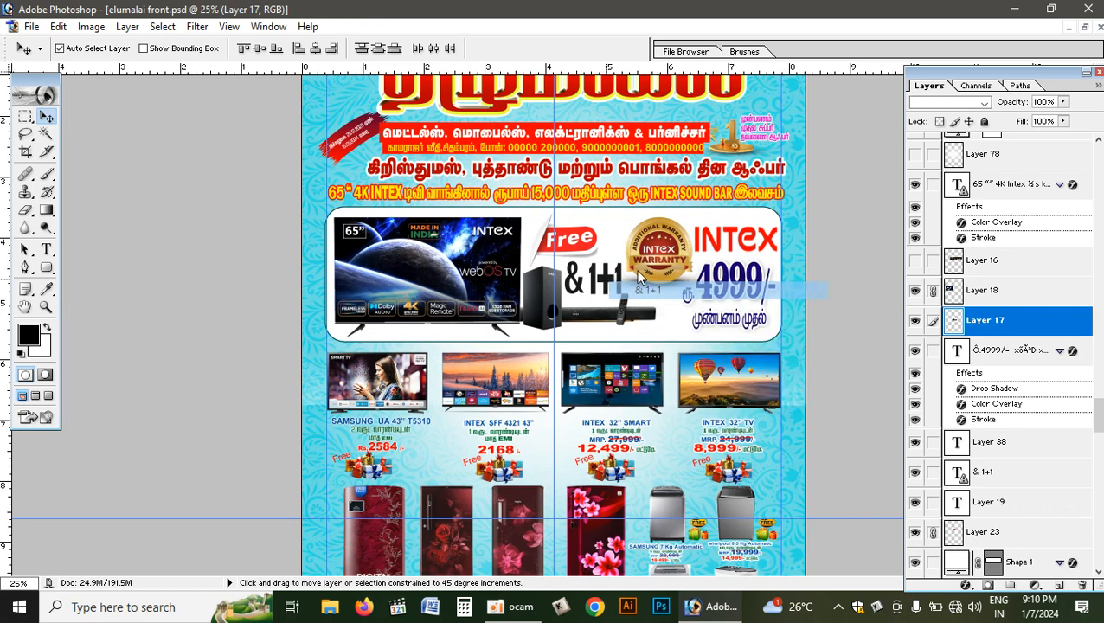
Add the warranty badge, red INTEX logo and 4999/- price text to the linked panel layers
right_click(655, 240)
click(703, 251)
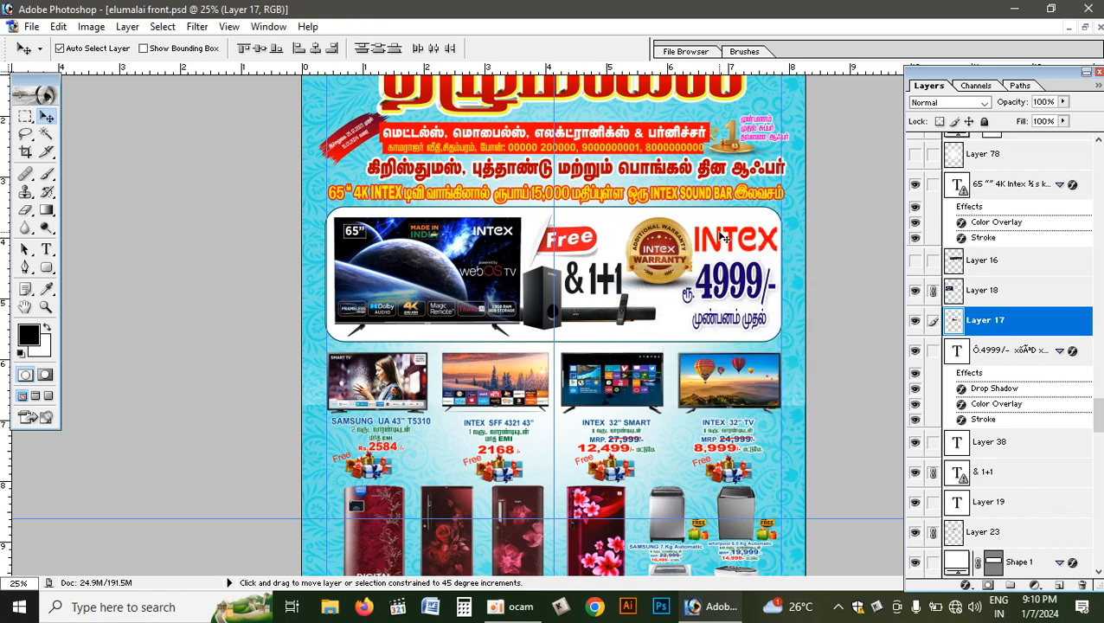
right_click(722, 238)
click(745, 249)
right_click(733, 281)
click(755, 294)
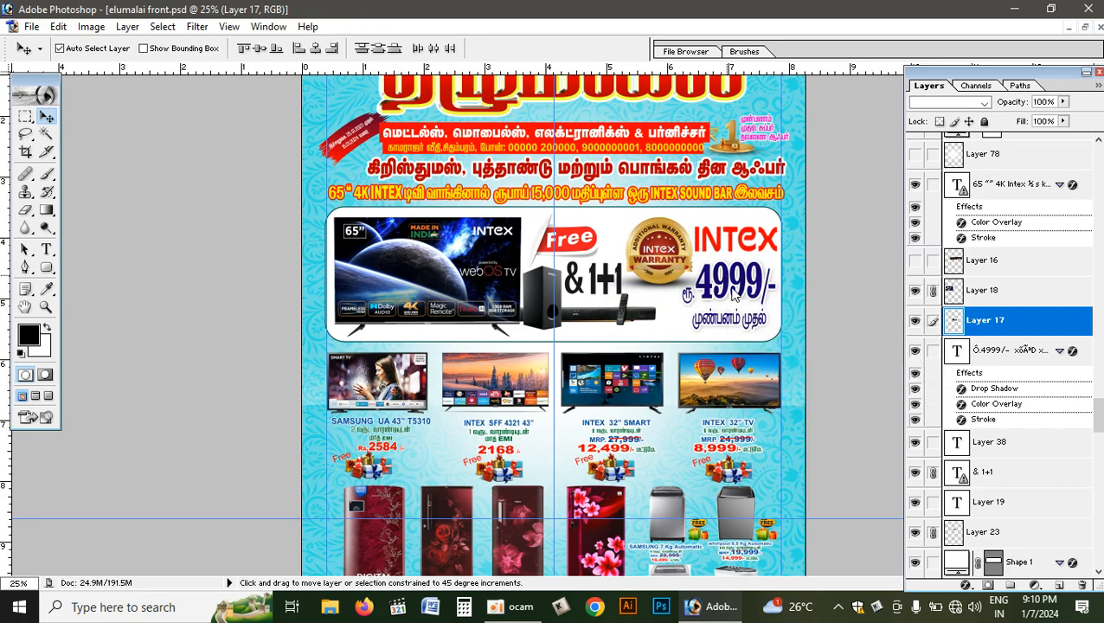
Try moving the linked panel elements as a set to test the linking, and undo the move
click(671, 220)
drag(671, 216, 666, 252)
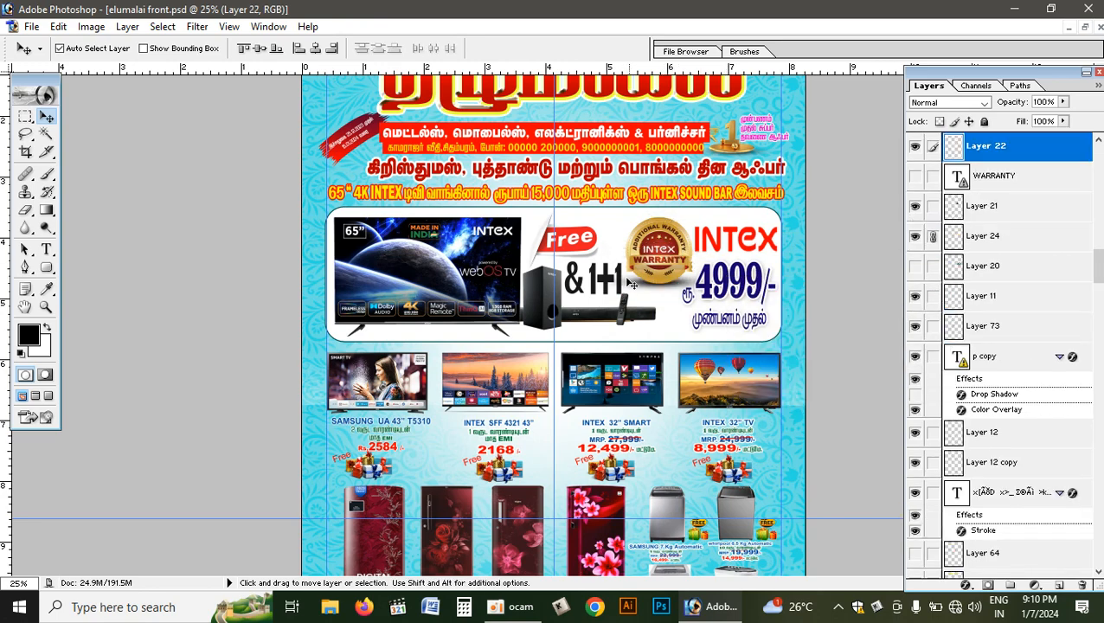
drag(553, 301, 562, 270)
key(ctrl+z)
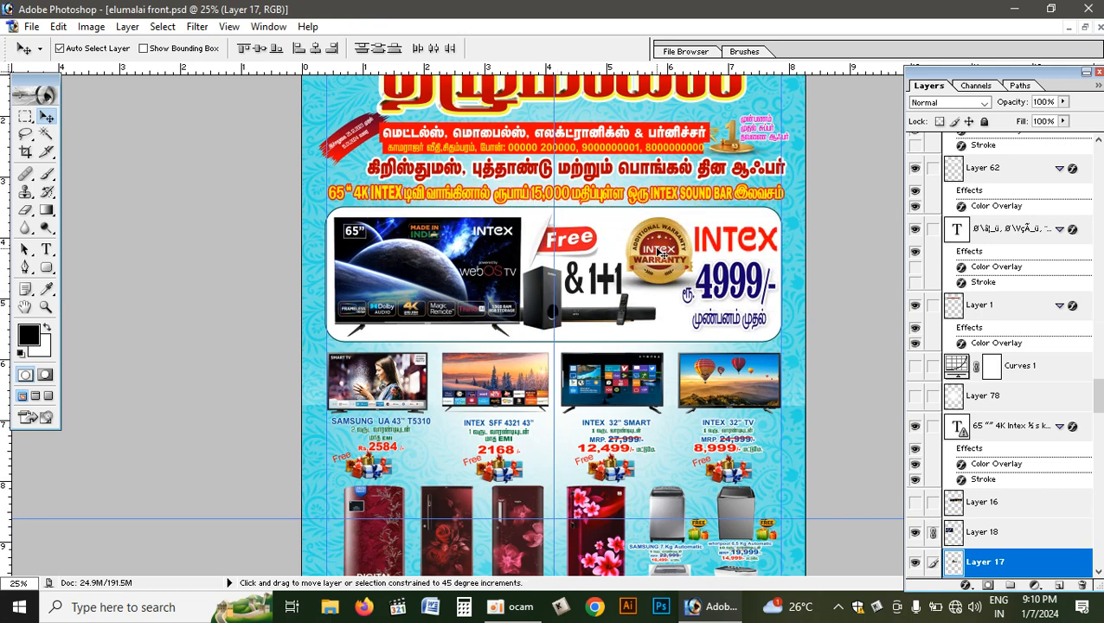
Link the remaining warranty badge layer to the panel elements and shift the linked set
right_click(657, 249)
click(692, 277)
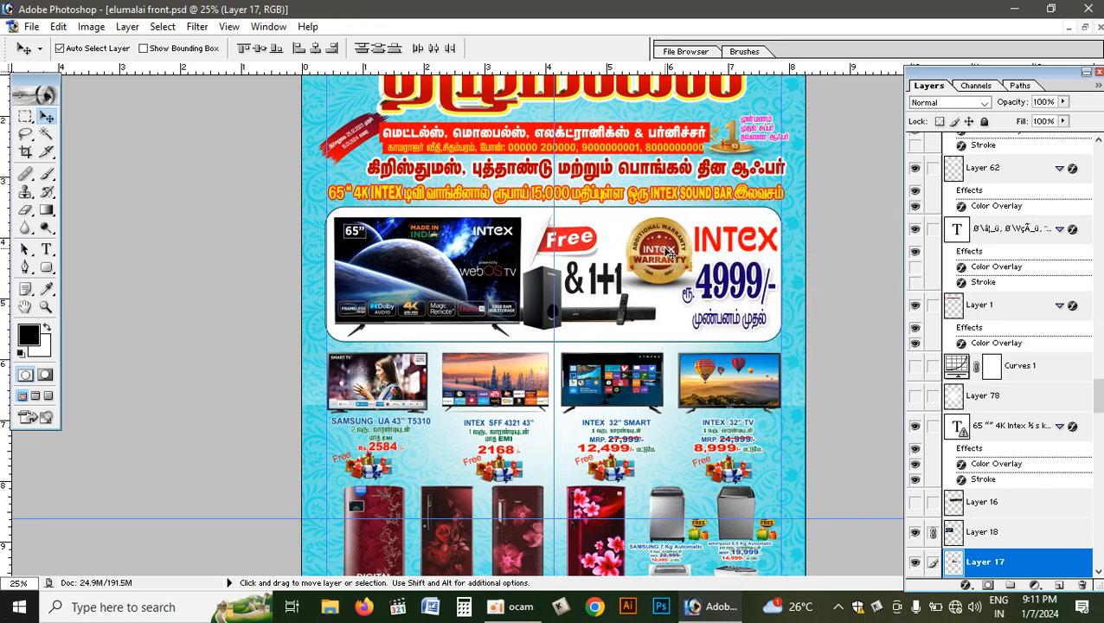
drag(667, 237, 718, 242)
right_click(681, 280)
shift+click(714, 292)
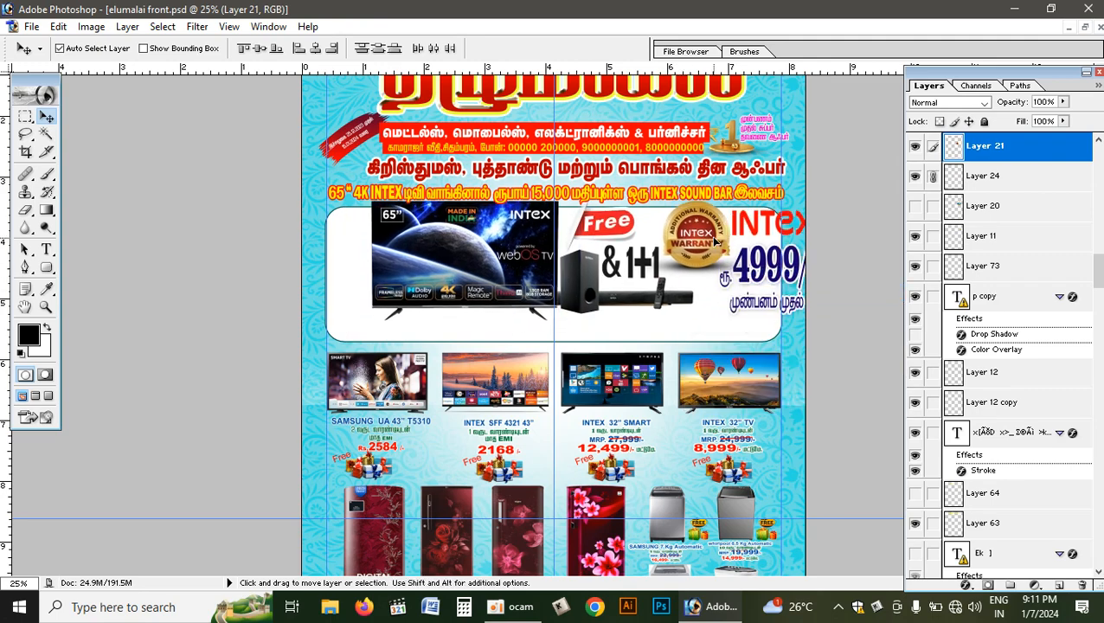
Show both documents side by side and copy the linked INTEX panel elements onto the black rounded rectangle in Untitled-1
click(1086, 29)
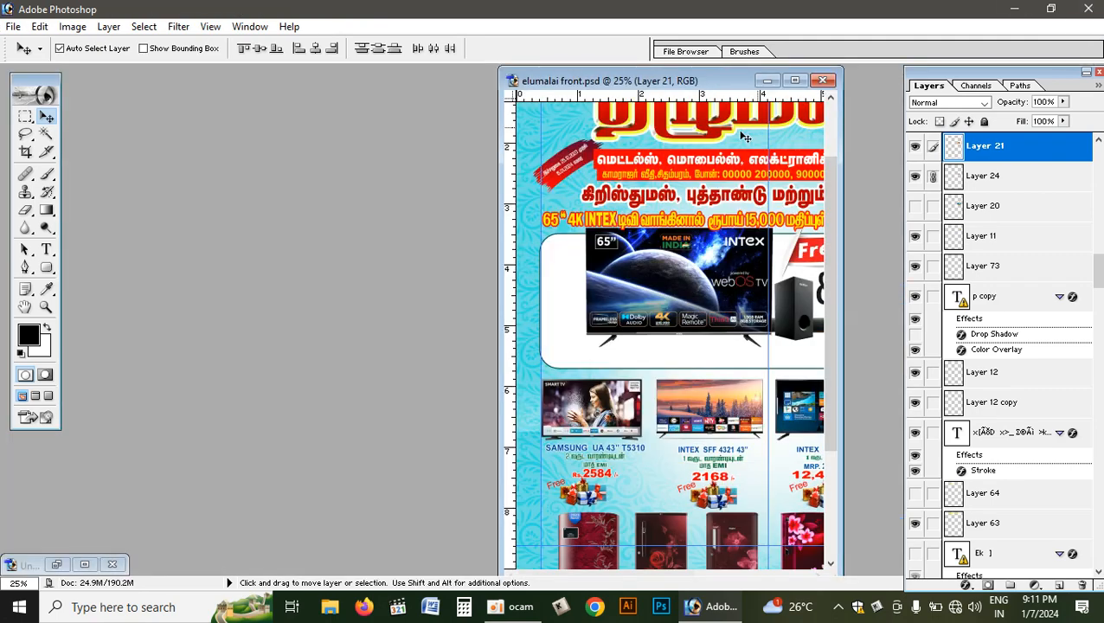
click(84, 565)
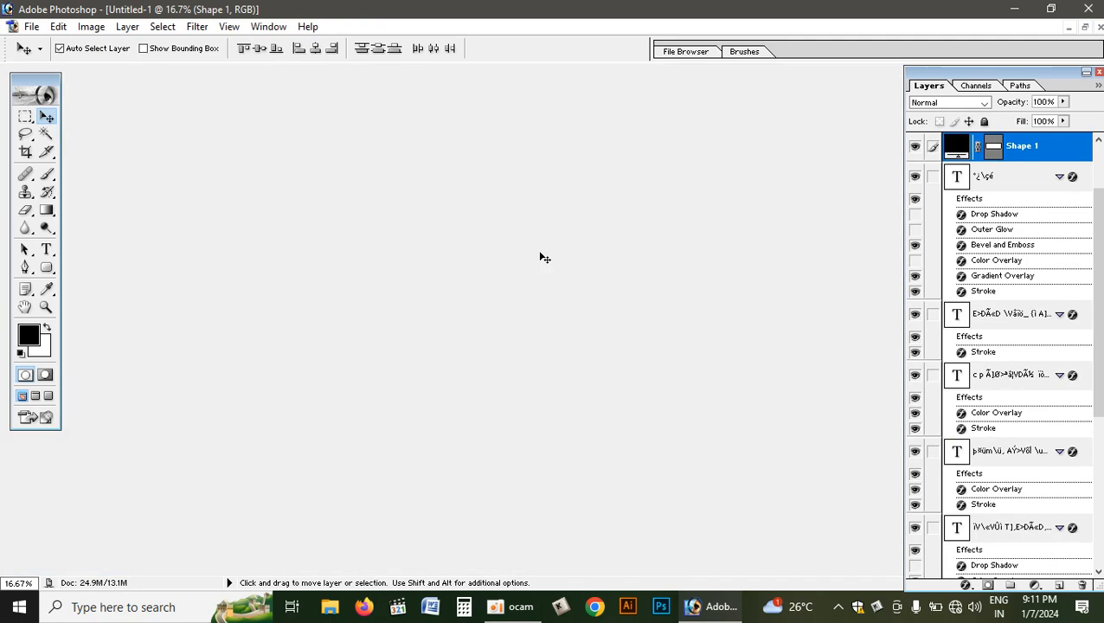
click(1086, 29)
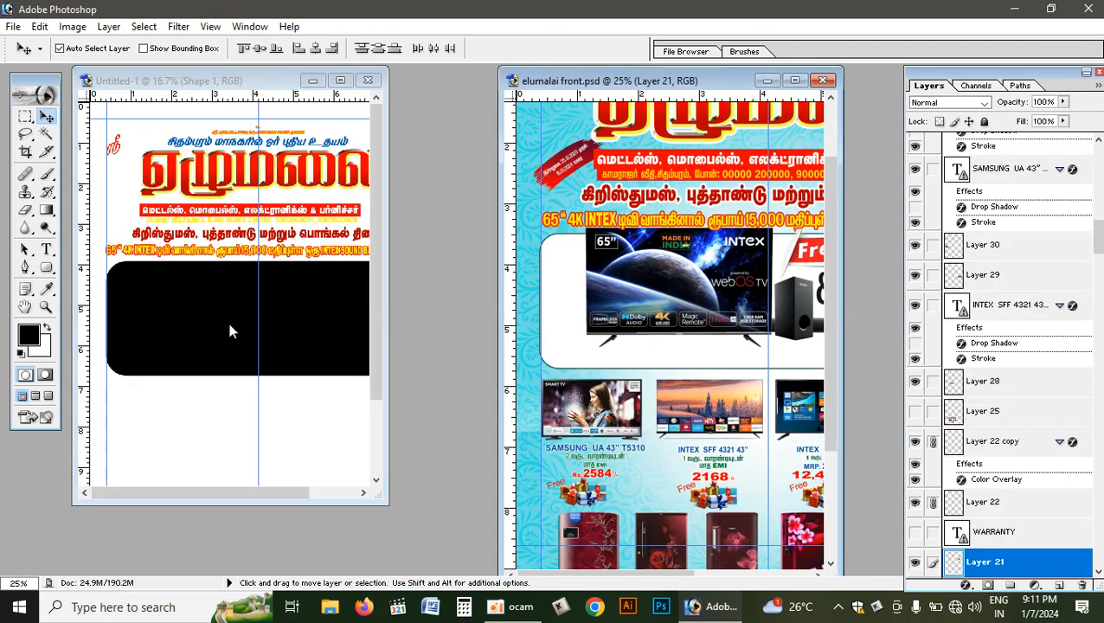
drag(661, 277, 235, 313)
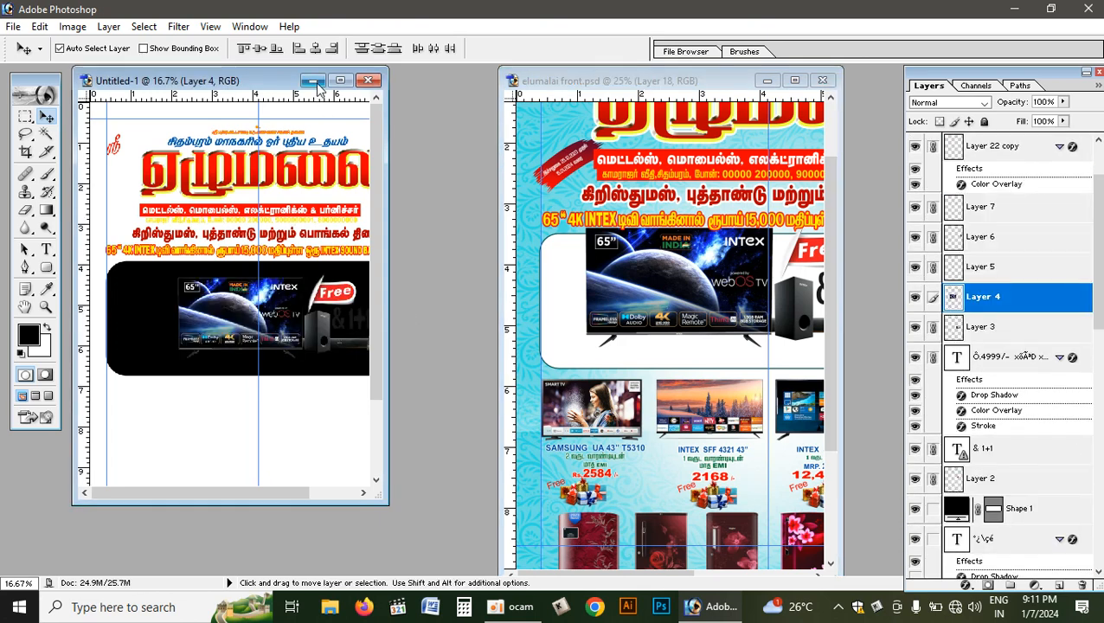
Position the copied INTEX elements inside the black rounded rectangle between the side guides, nudging them up towards its upper edge
click(340, 81)
drag(589, 303, 512, 305)
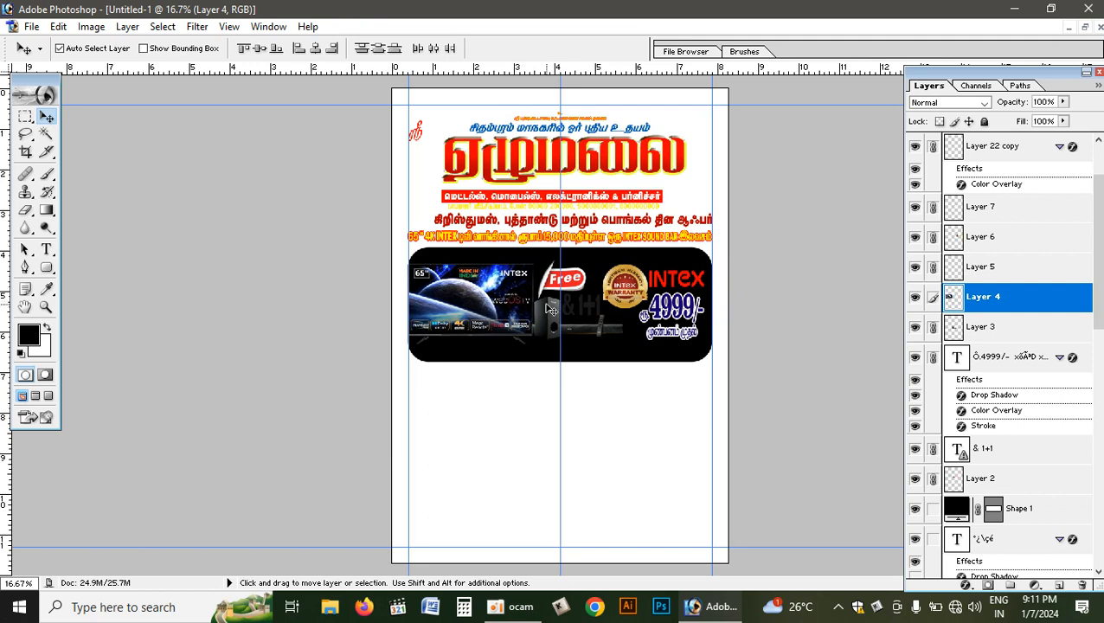
key(ctrl+z)
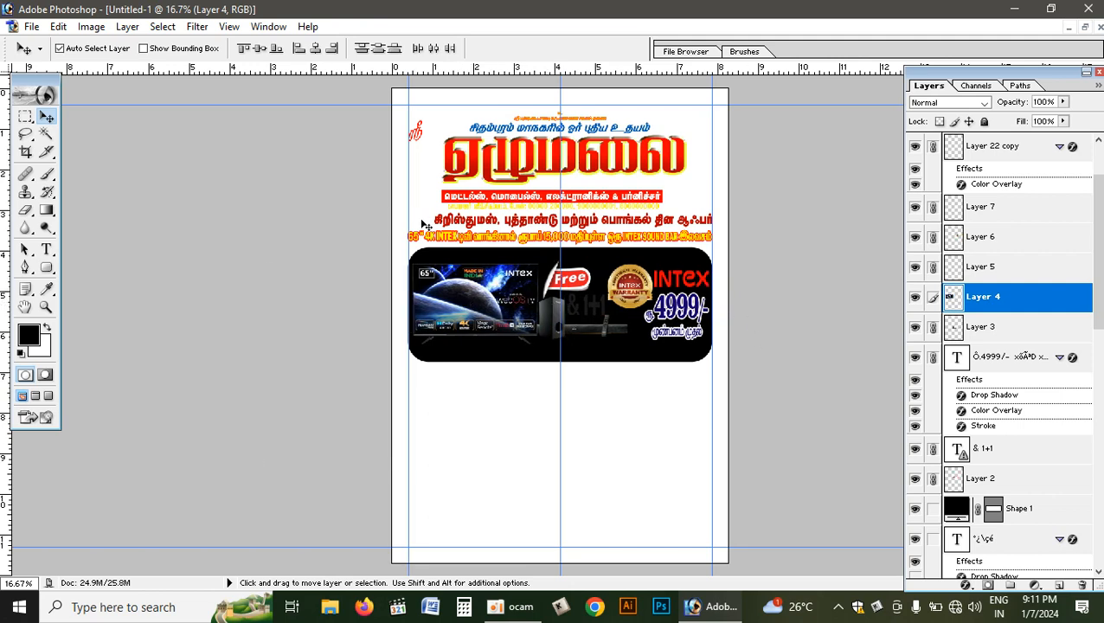
key(shift+Up)
key(shift+Up)
key(shift+Up)
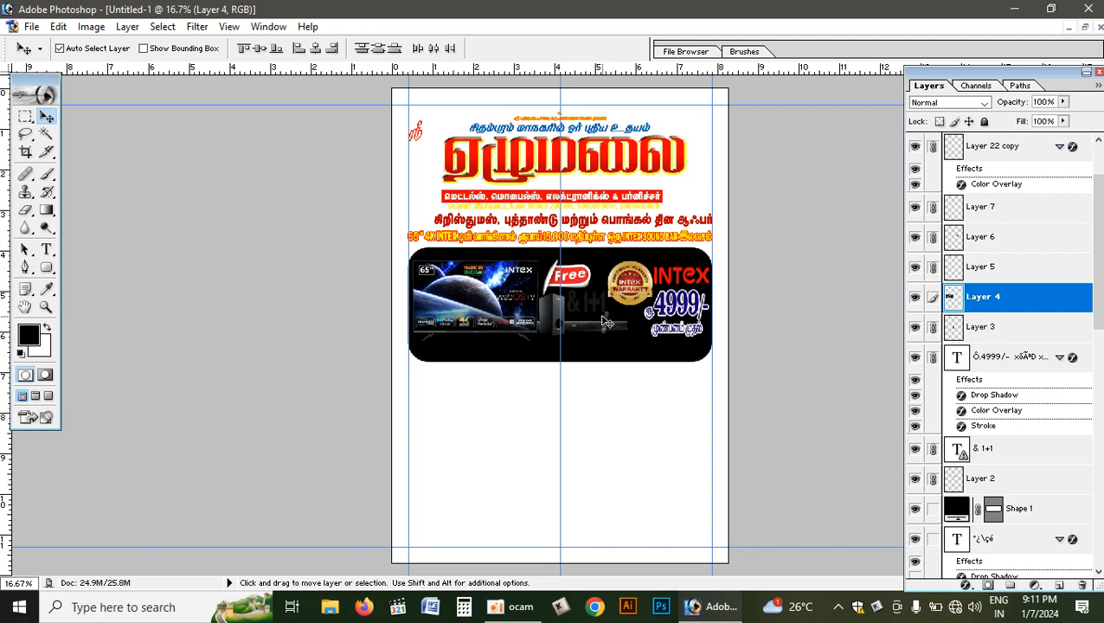
key(shift+Up)
key(shift+Up)
Shorten the black rounded rectangle to 87.9% of its height by raising its lower edge
click(608, 358)
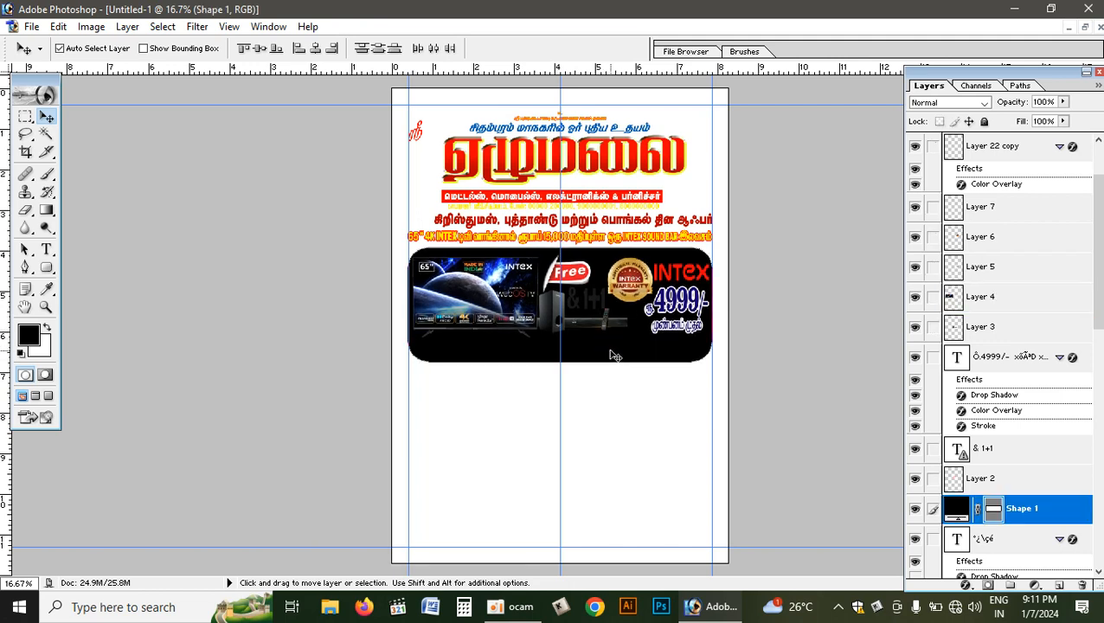
key(ctrl+t)
drag(561, 361, 564, 348)
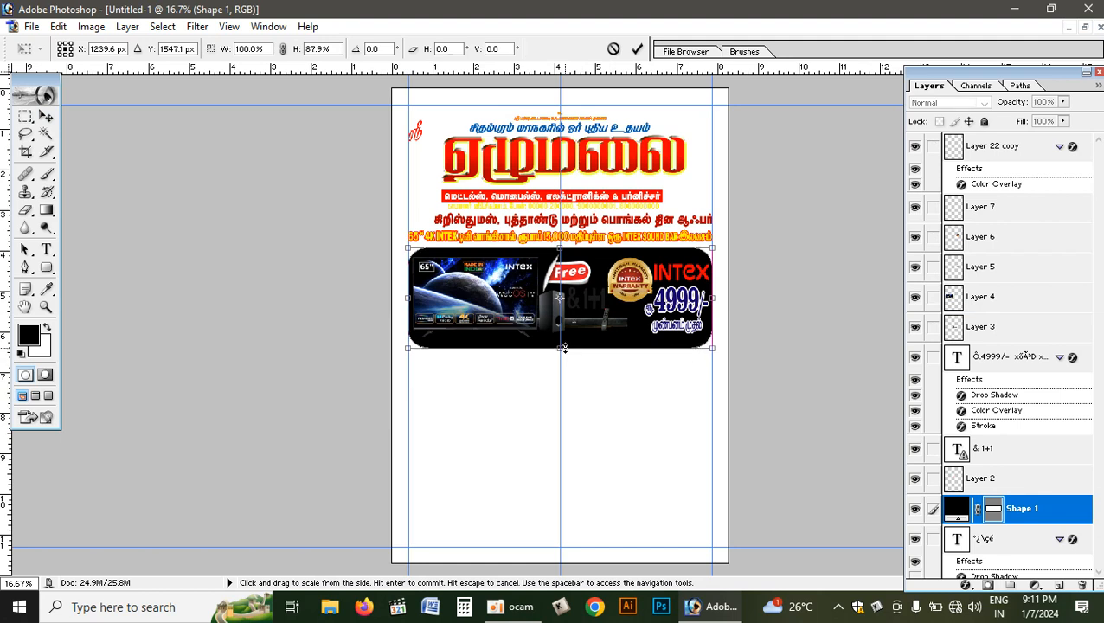
key(Return)
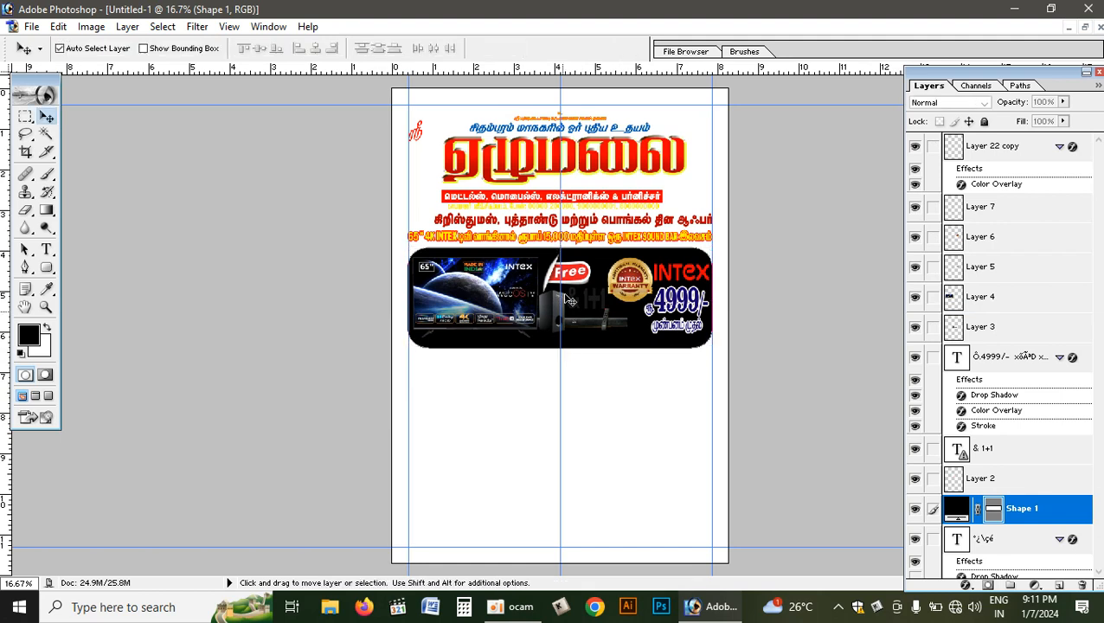
Change the rounded rectangle's fill colour to white
double_click(955, 510)
drag(397, 226, 367, 208)
click(711, 200)
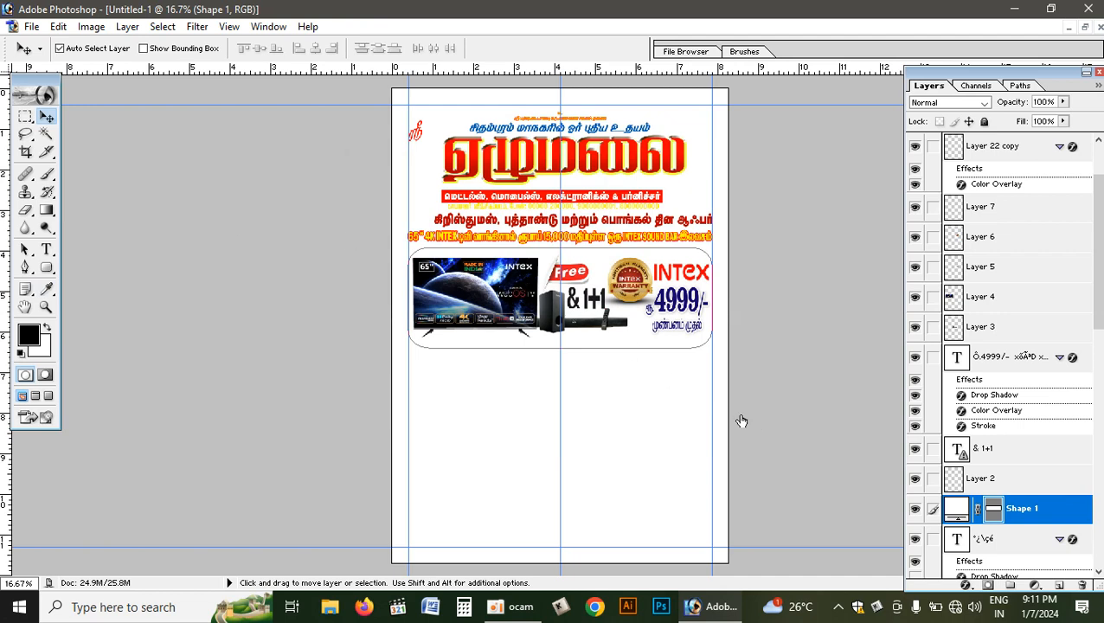
Enable only a Stroke effect in the rounded rectangle's layer style, leaving Color Overlay off
key(h)
key(alt+l)
key(y)
key(n)
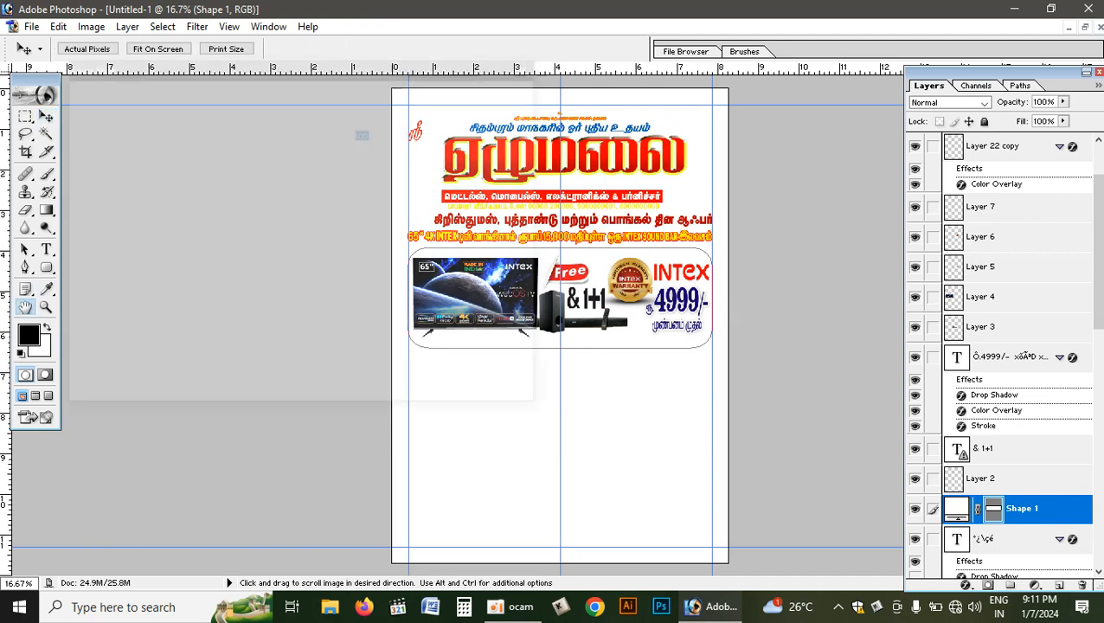
click(112, 260)
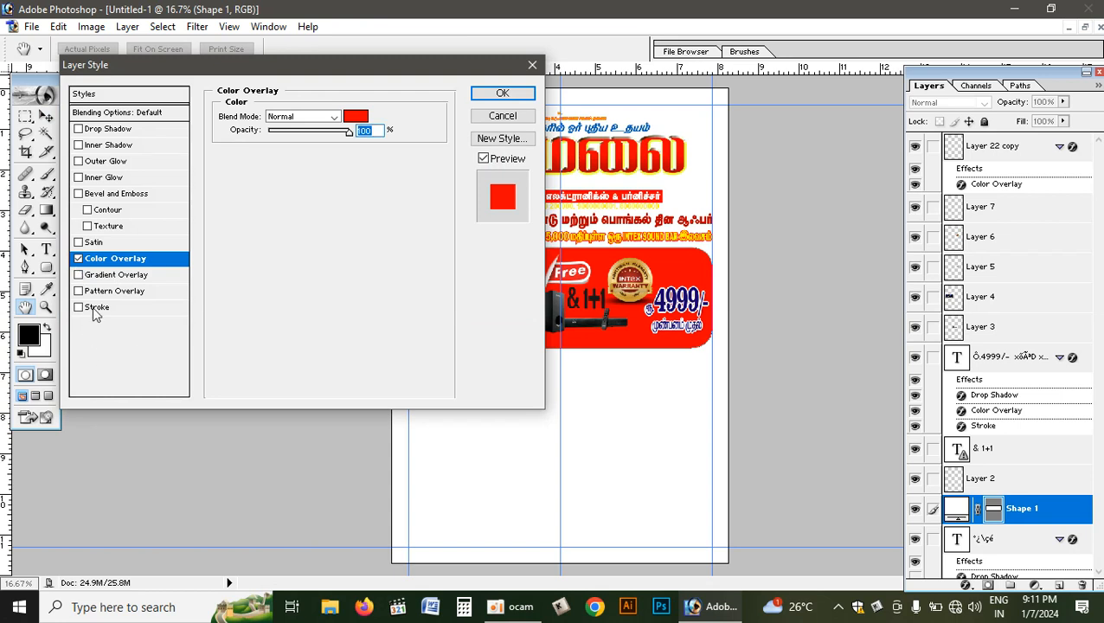
click(78, 259)
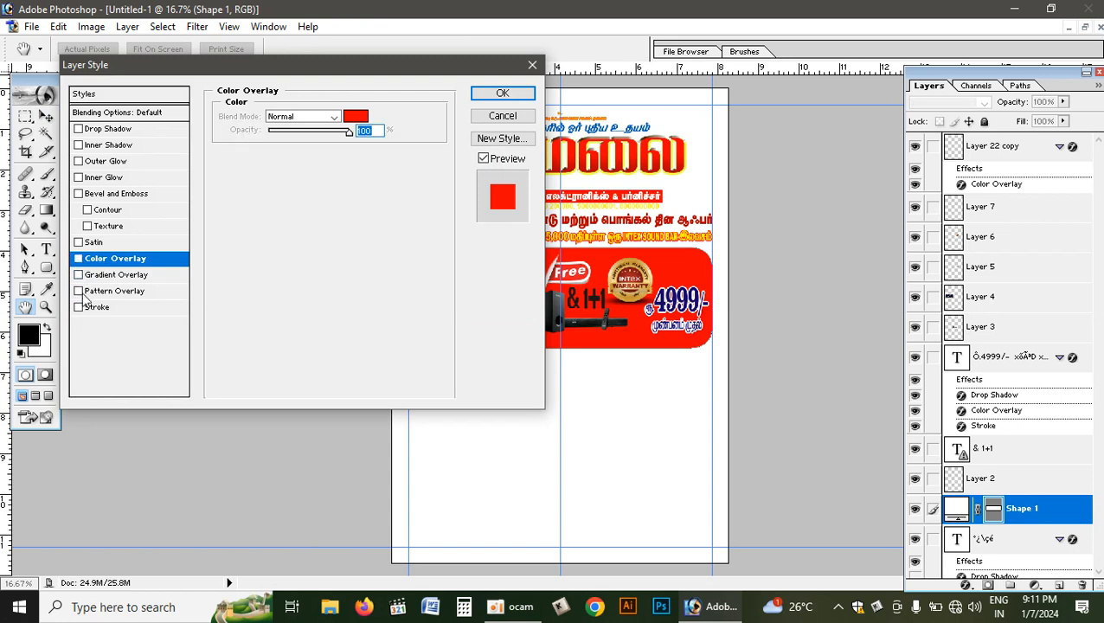
click(97, 309)
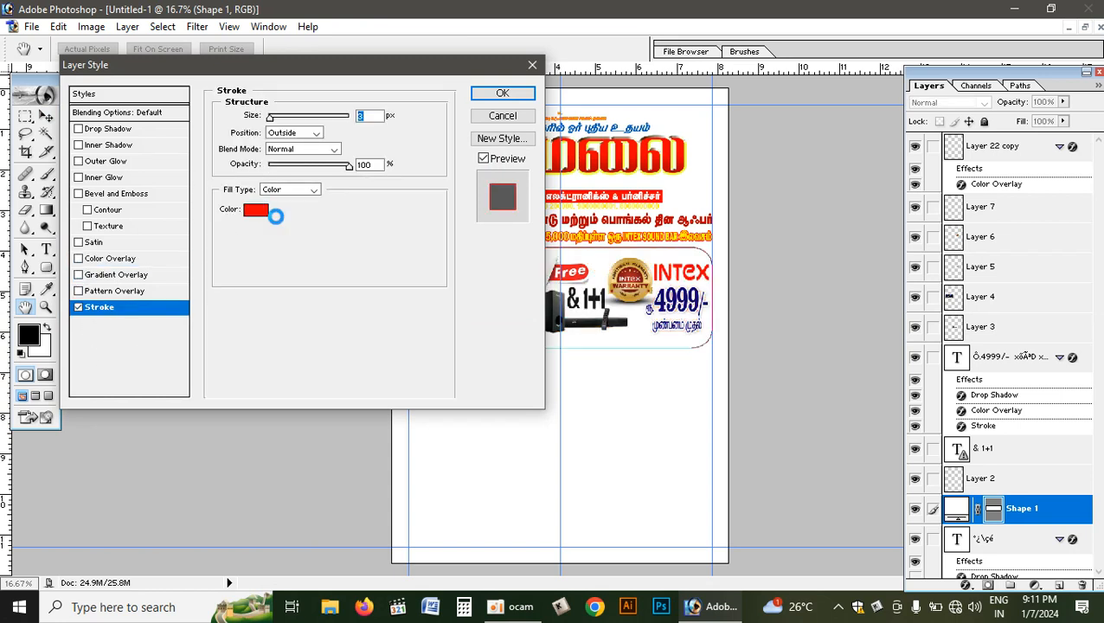
Set the rounded rectangle's stroke to blue 006CB7 with a size of 7 px and apply the style
click(256, 209)
click(591, 295)
click(571, 246)
click(571, 266)
click(715, 195)
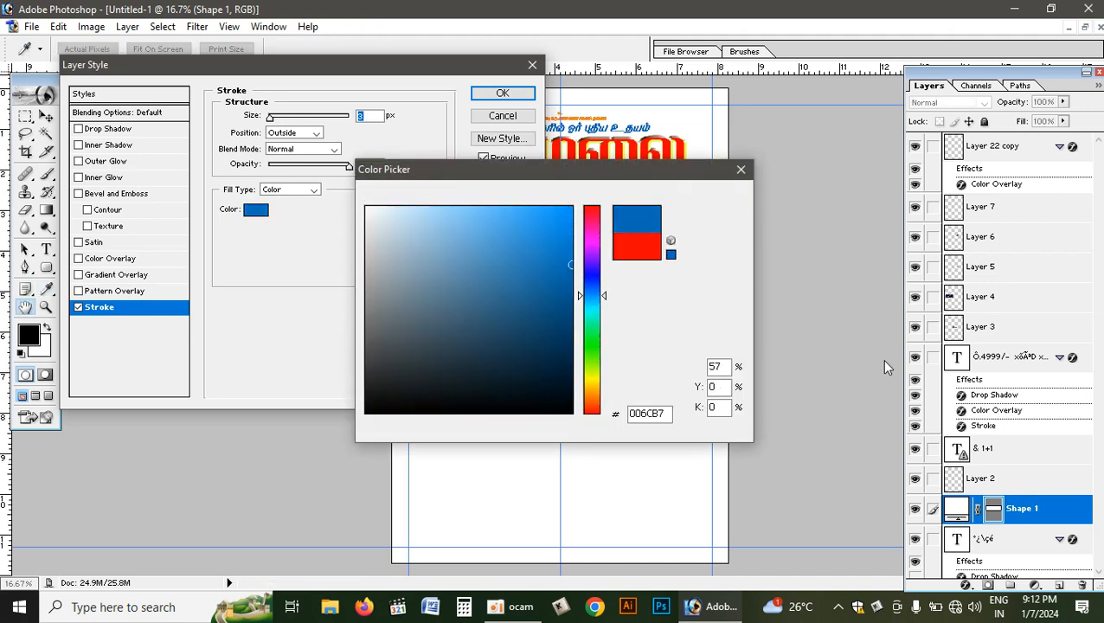
text(7)
key(Return)
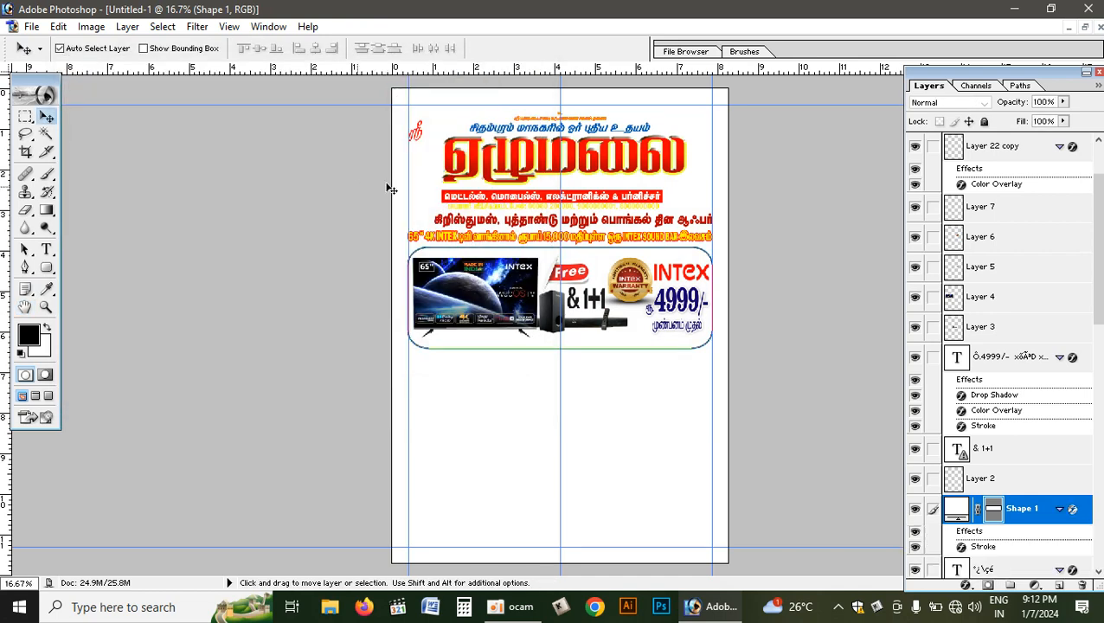
Examine the outlined INTEX panel's border and element spacing up close
key(ctrl+plus)
key(ctrl+plus)
key(ctrl+plus)
key(ctrl+plus)
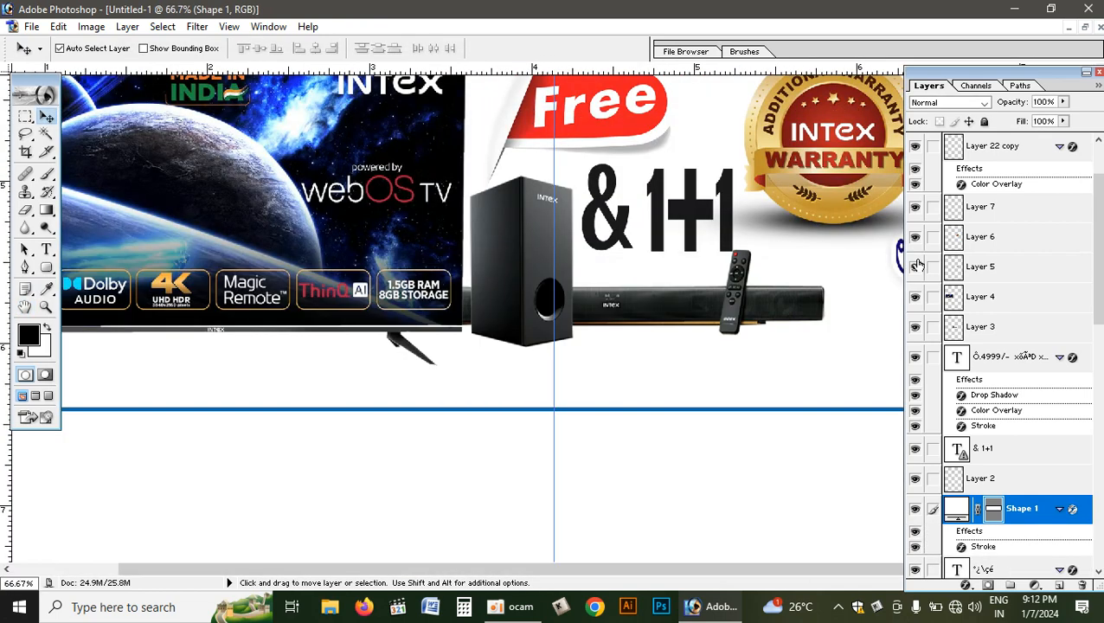
key(ctrl+minus)
key(ctrl+minus)
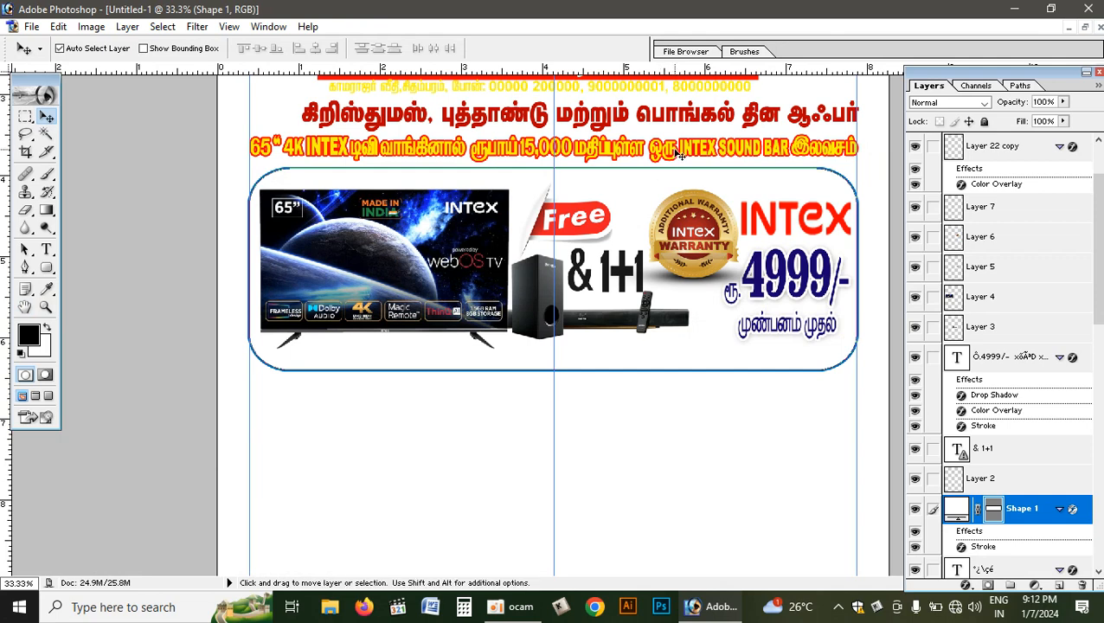
key(ctrl+plus)
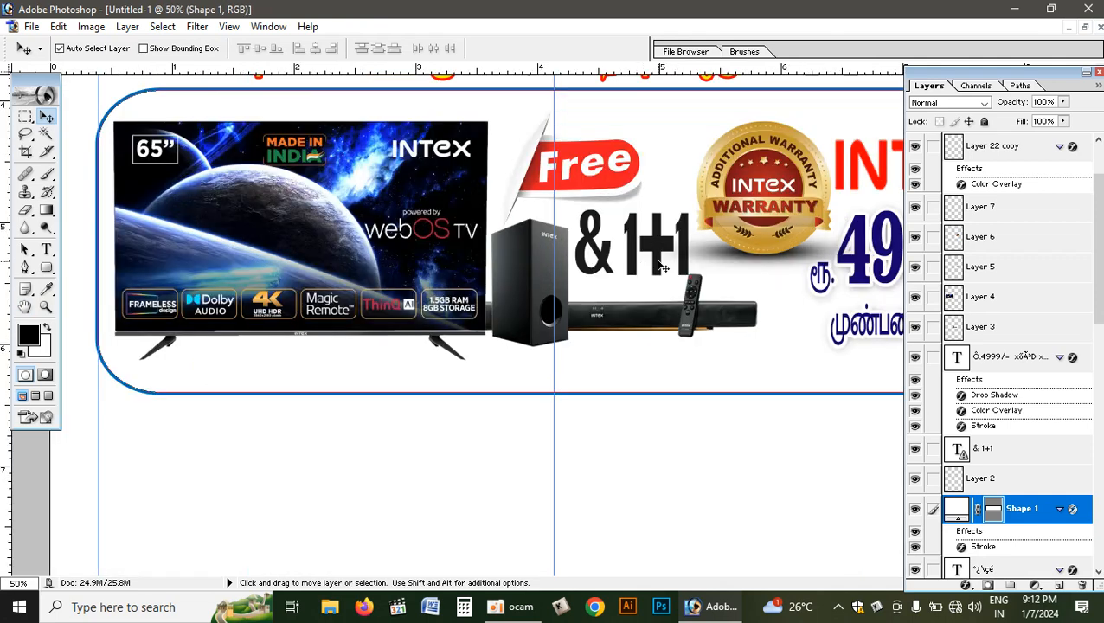
key(ctrl+minus)
key(ctrl+minus)
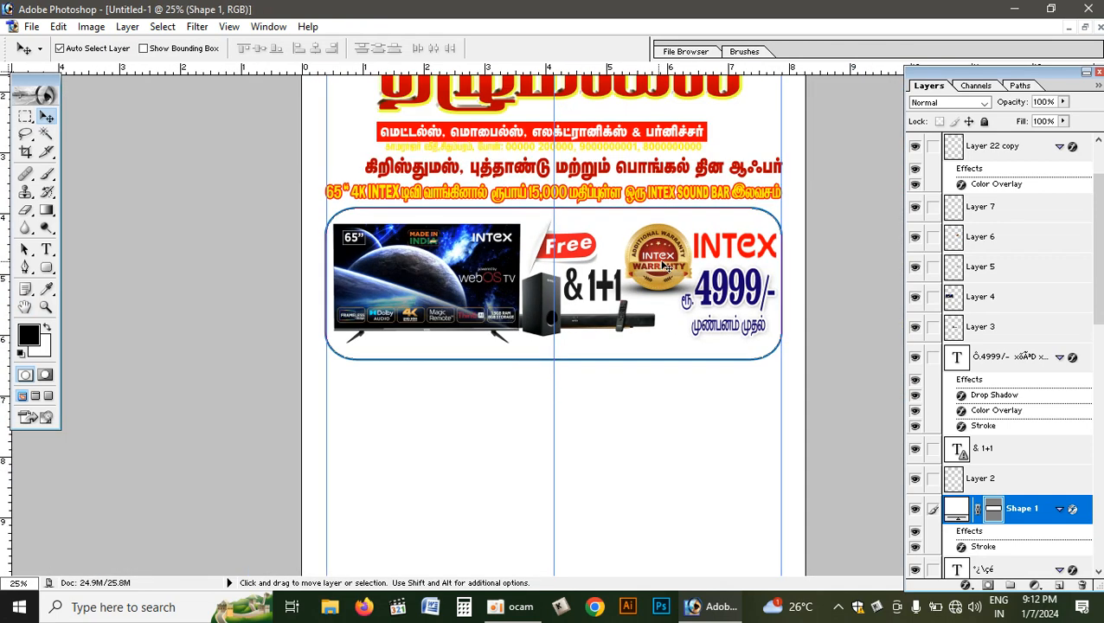
Switch to elumalai front.psd and examine its TV, refrigerator and washing machine offers, prices and payment logos
click(1084, 27)
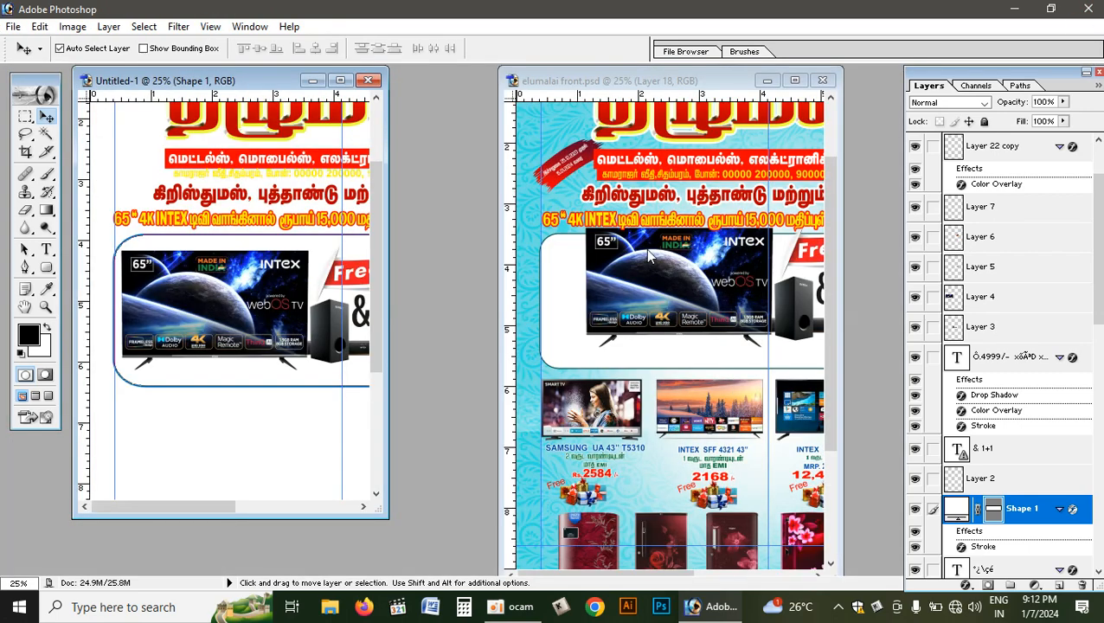
click(794, 79)
key(ctrl+minus)
key(ctrl+minus)
key(ctrl+plus)
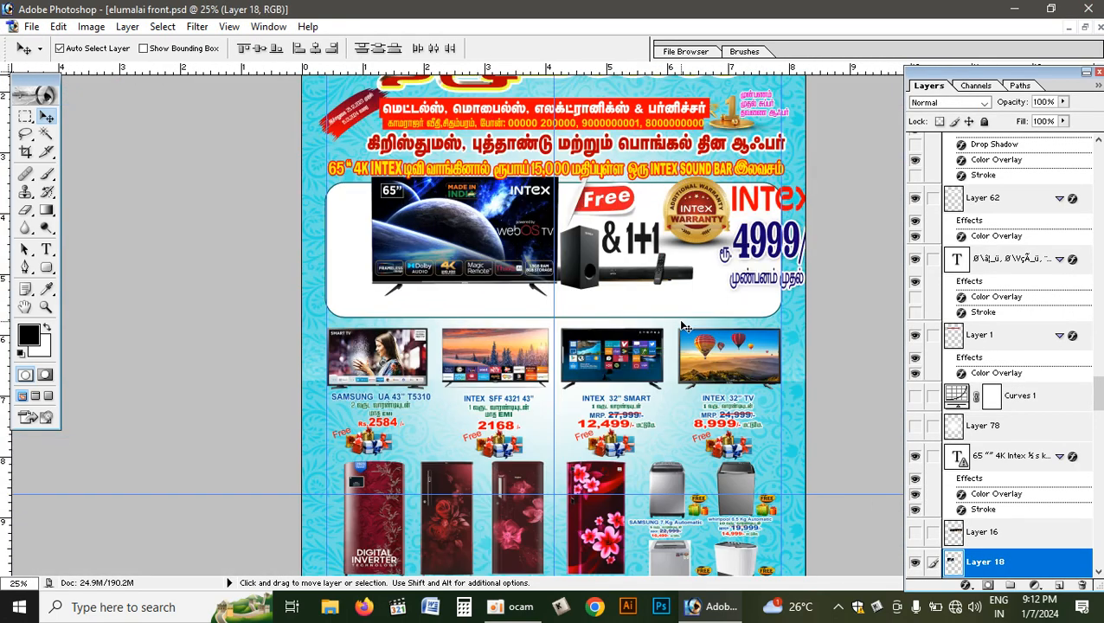
scroll(653, 348, down, 2)
key(ctrl+plus)
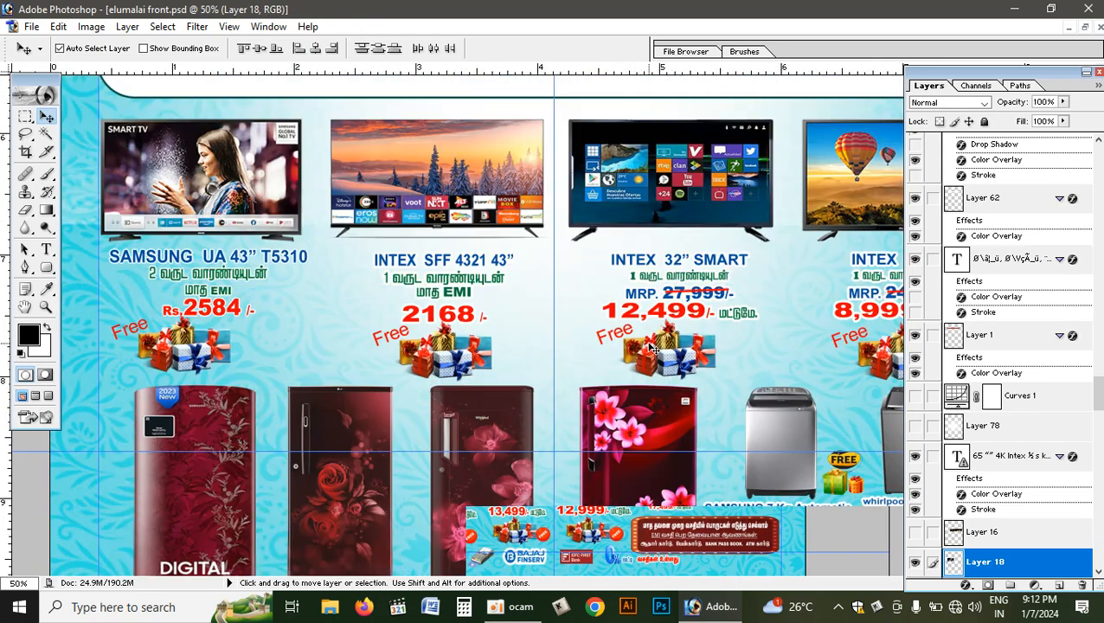
key(ctrl+plus)
scroll(192, 303, left, 3)
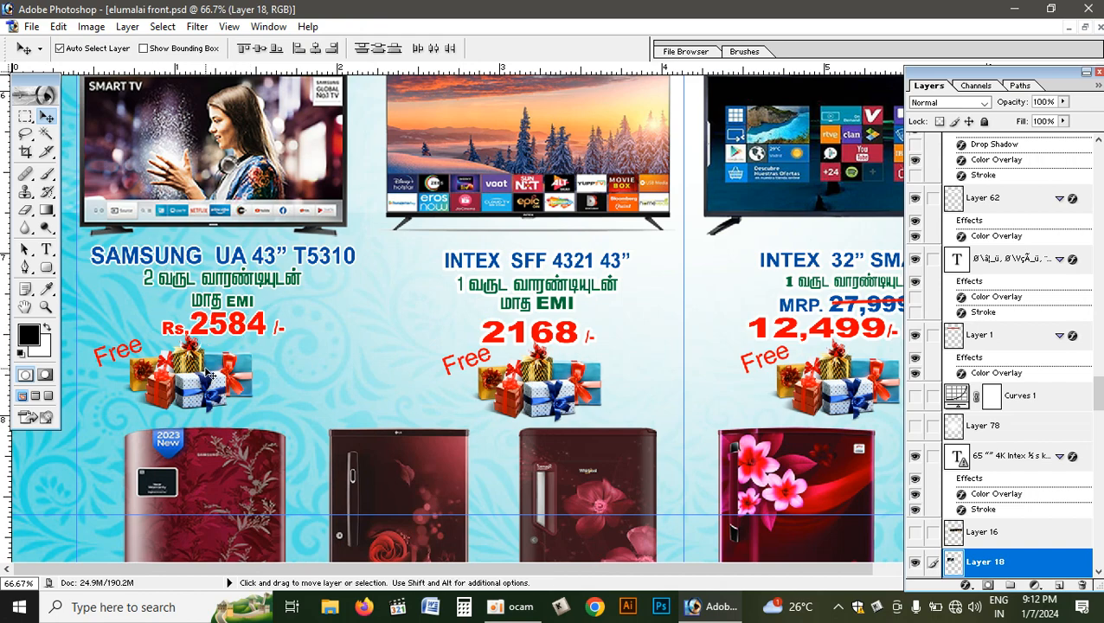
scroll(209, 370, down, 2)
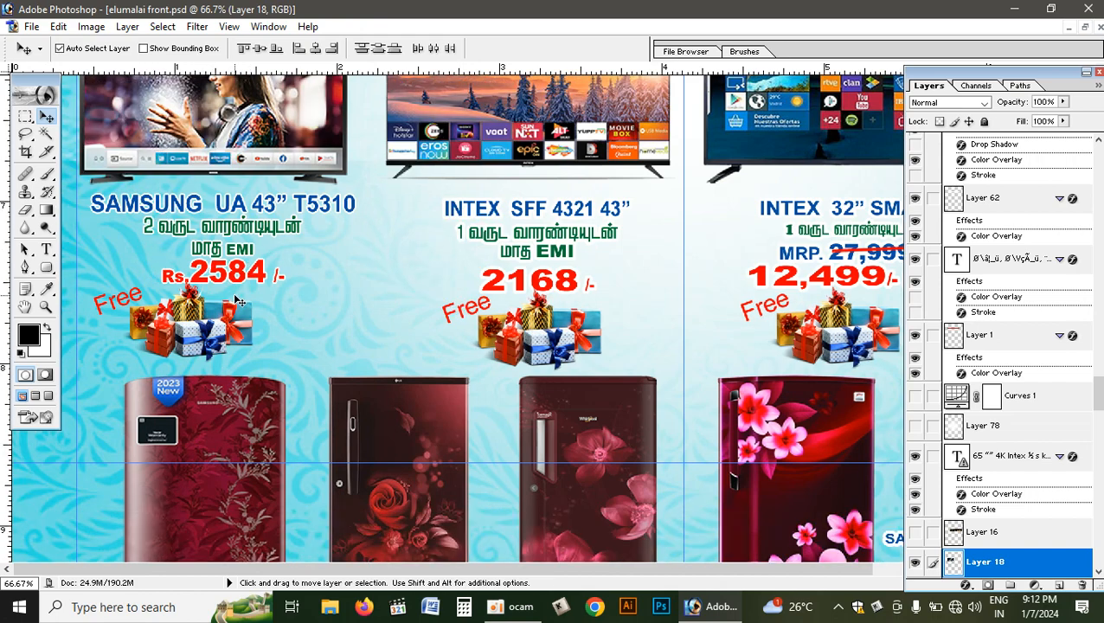
scroll(239, 300, down, 2)
key(ctrl+minus)
key(ctrl+minus)
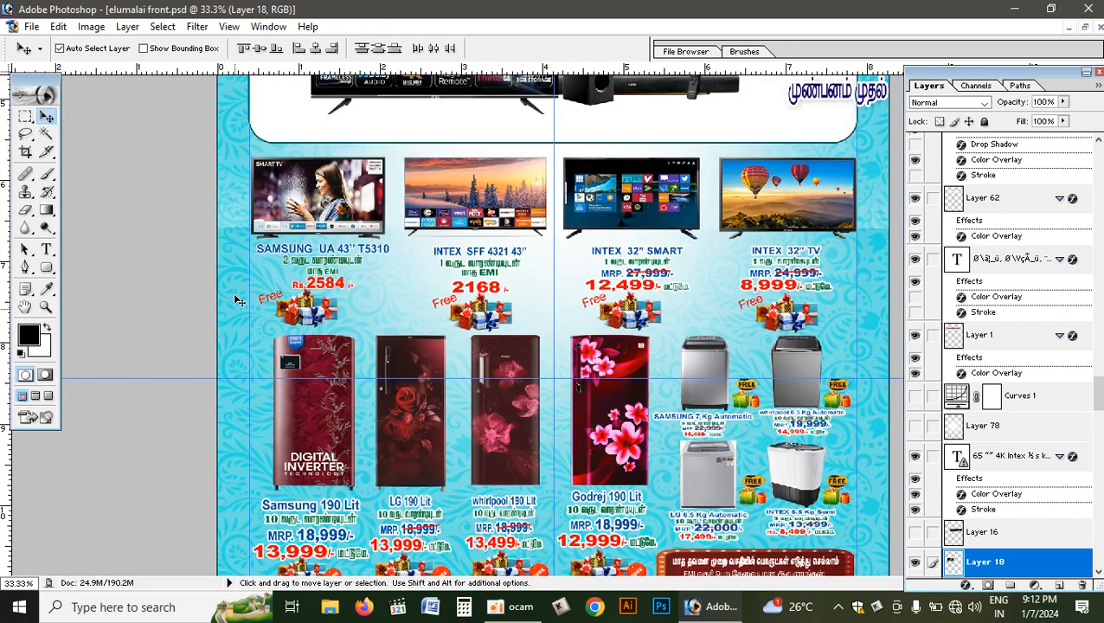
key(ctrl+minus)
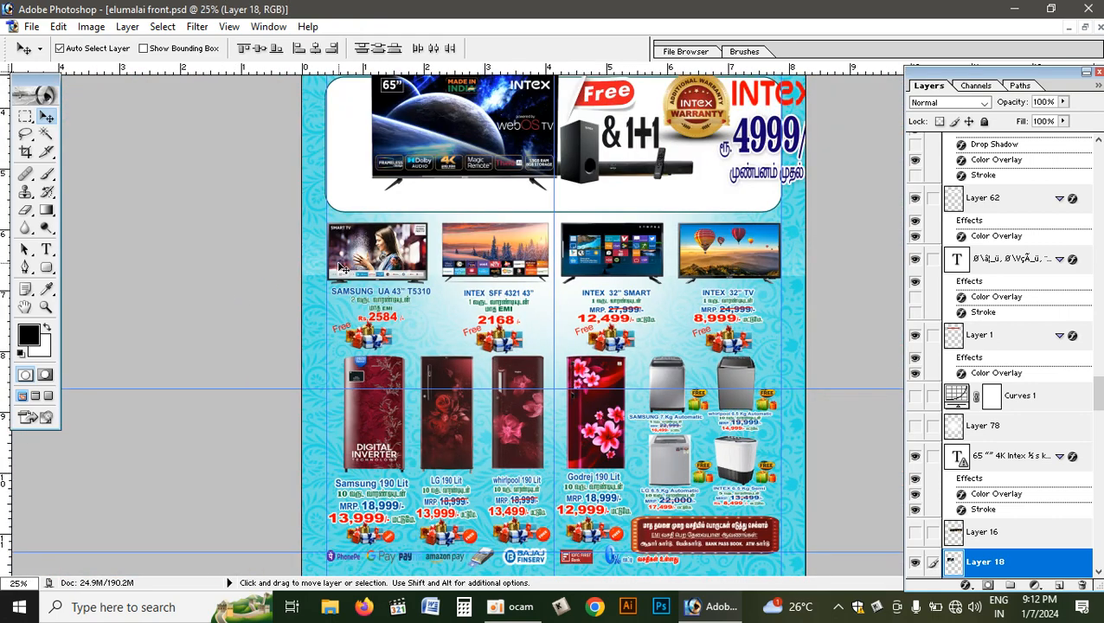
key(ctrl+minus)
scroll(608, 379, up, 1)
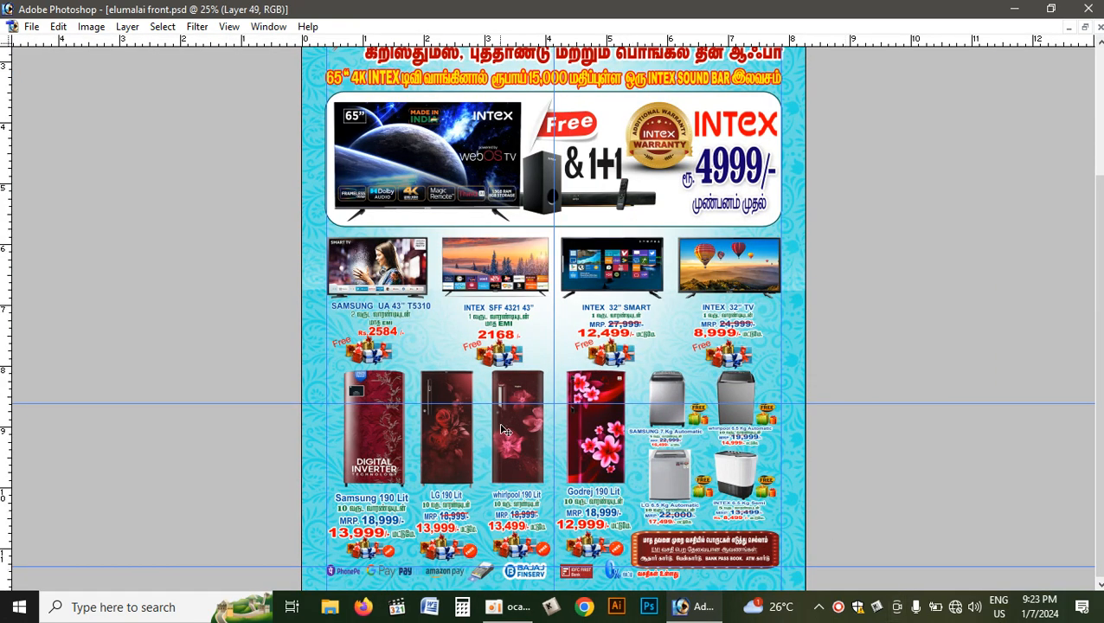
Copy the linked product offers, EMI notice and payment logos from elumalai front.psd into Untitled-1
drag(585, 413, 595, 411)
drag(594, 411, 546, 429)
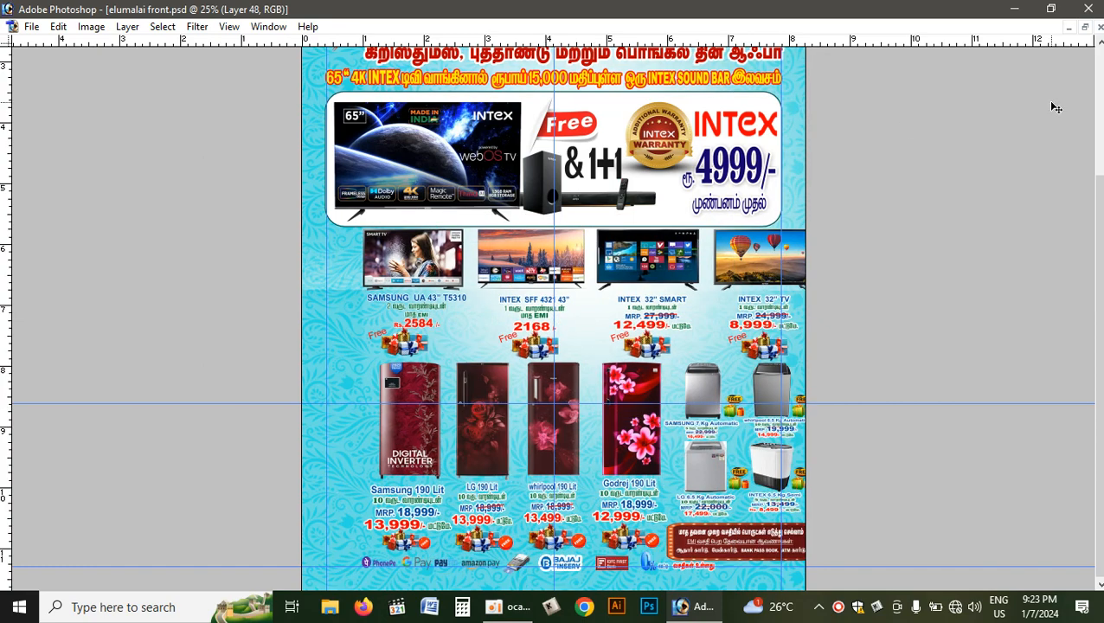
key(Tab)
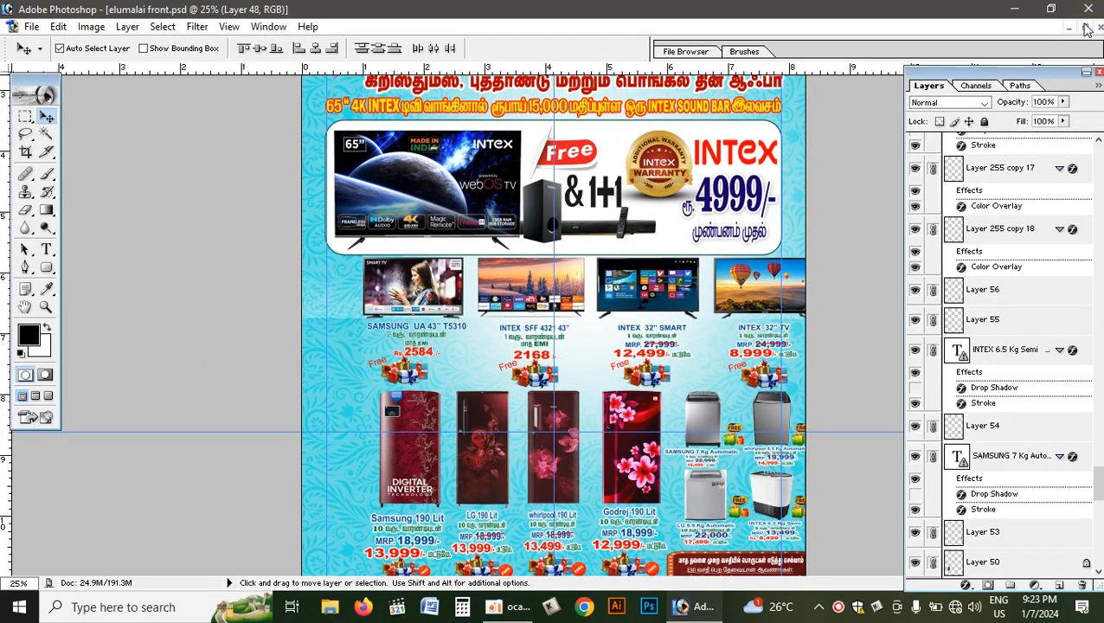
click(1086, 26)
drag(690, 441, 275, 428)
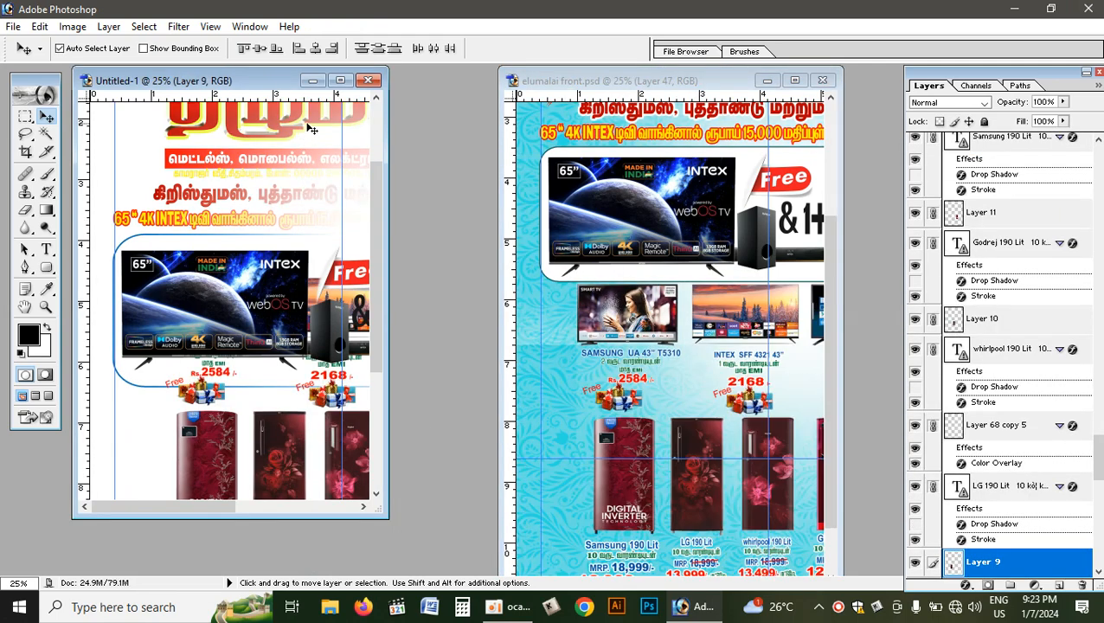
click(339, 80)
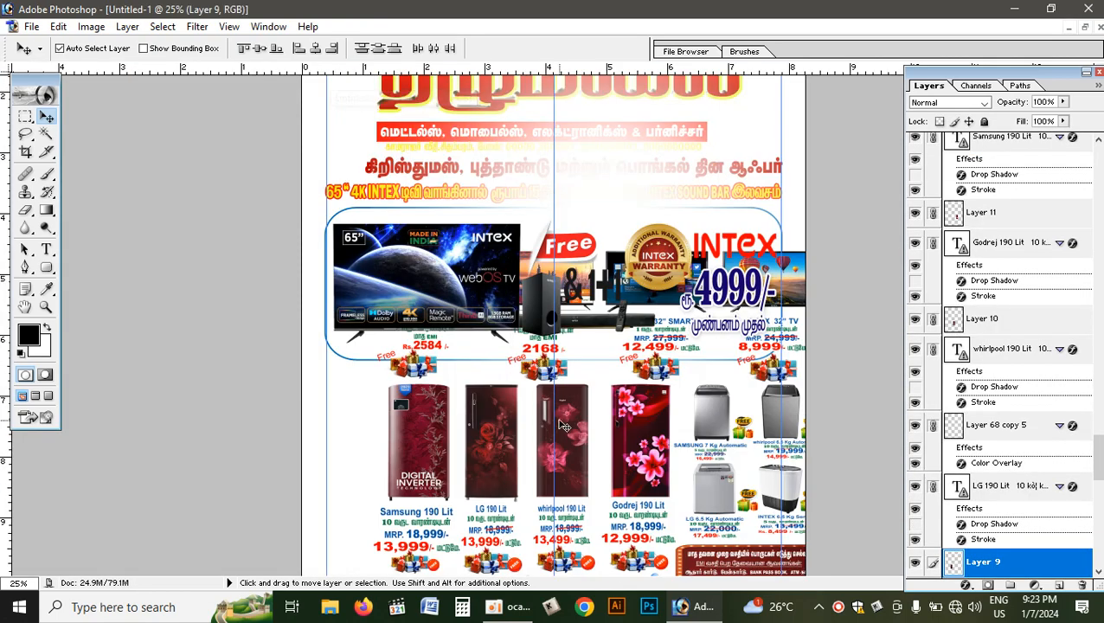
Move the copied product offers up or down the page until the payment logos row sits at the bottom margin guide
key(ctrl+minus)
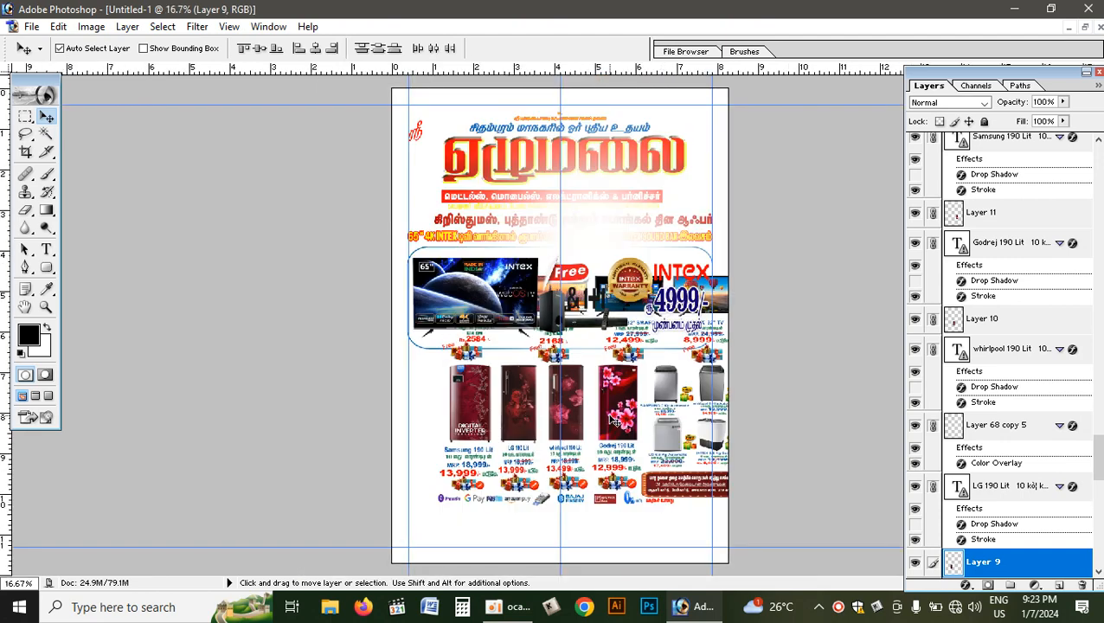
drag(609, 425, 584, 482)
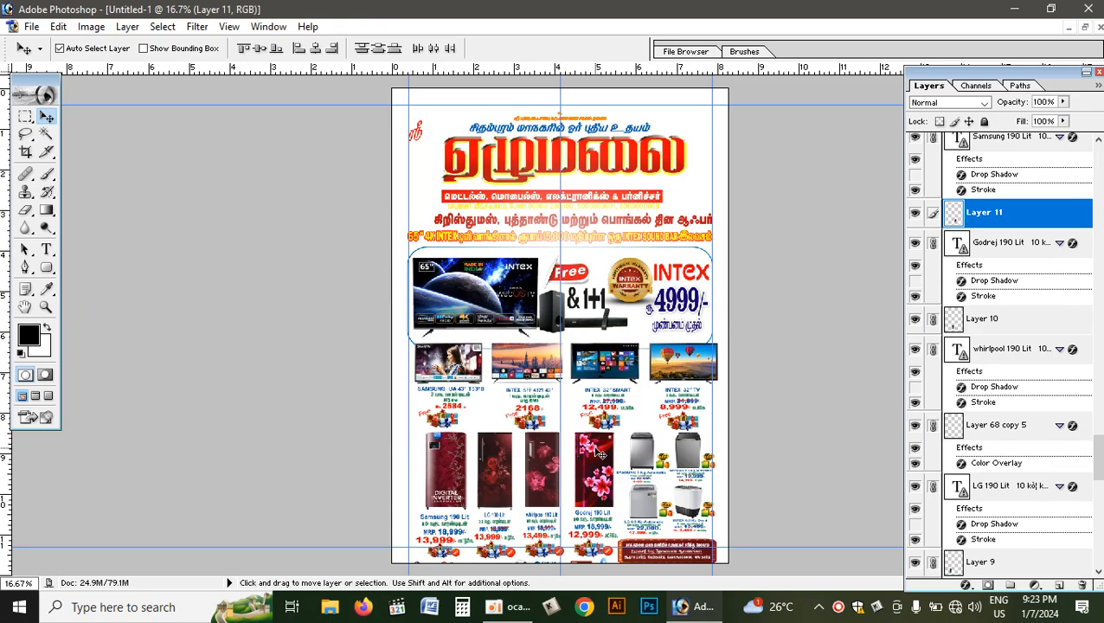
key(ctrl+plus)
scroll(681, 346, down, 5)
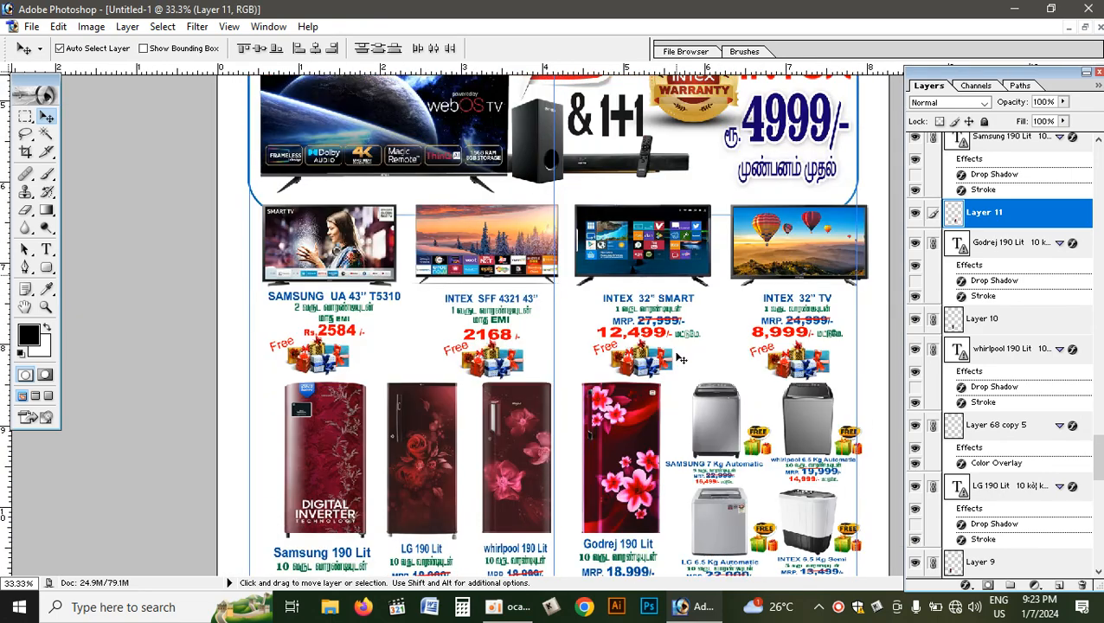
scroll(681, 358, down, 2)
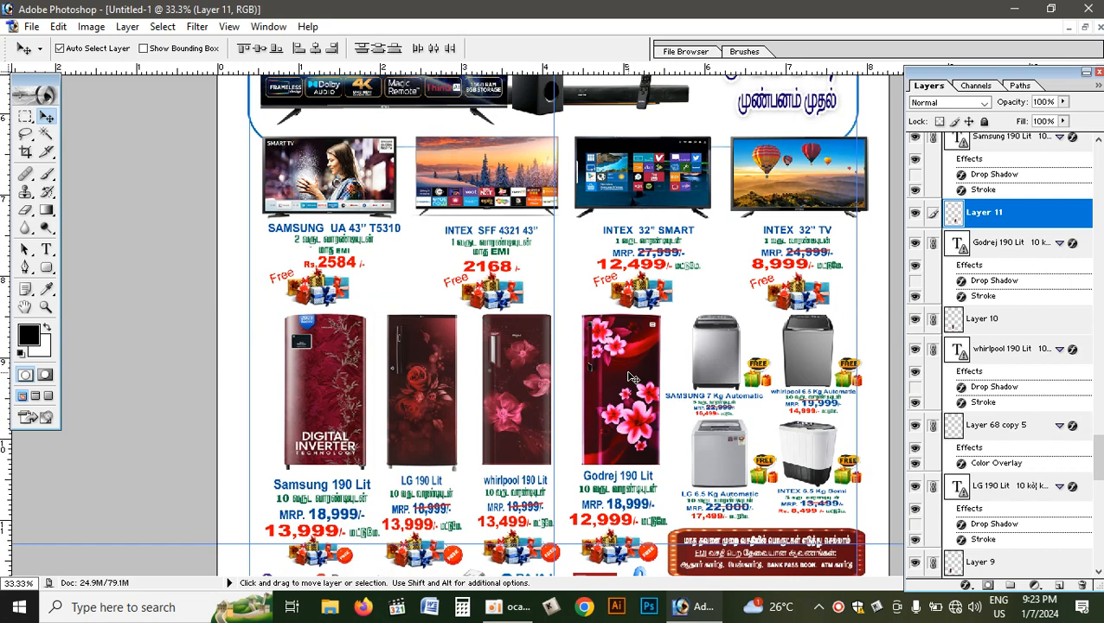
drag(627, 387, 630, 344)
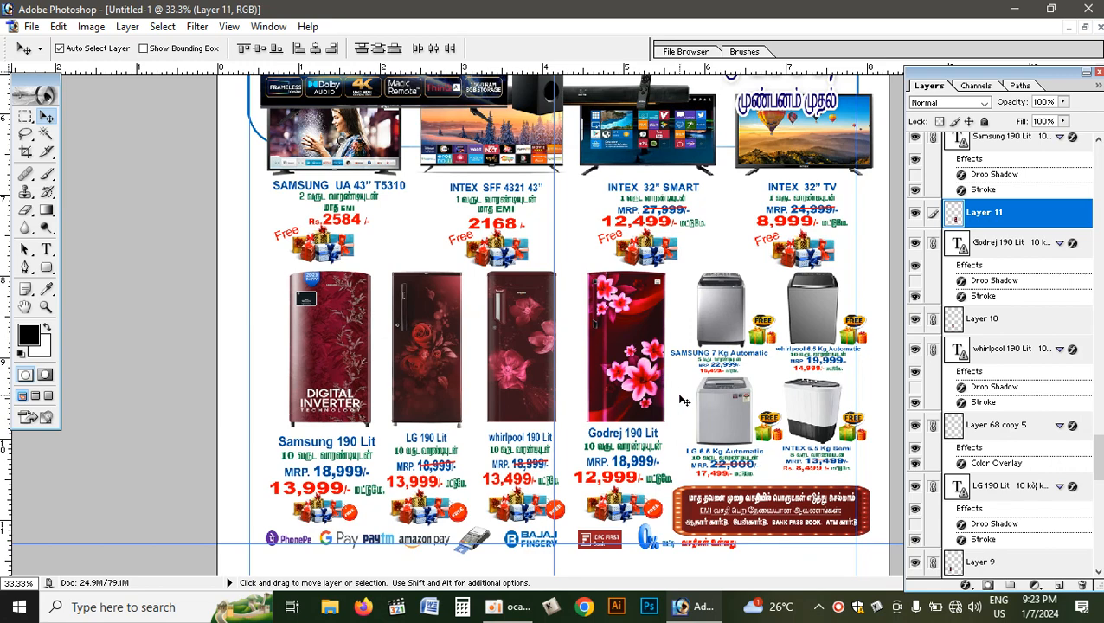
key(shift+Down)
key(shift+Down)
key(shift+Down)
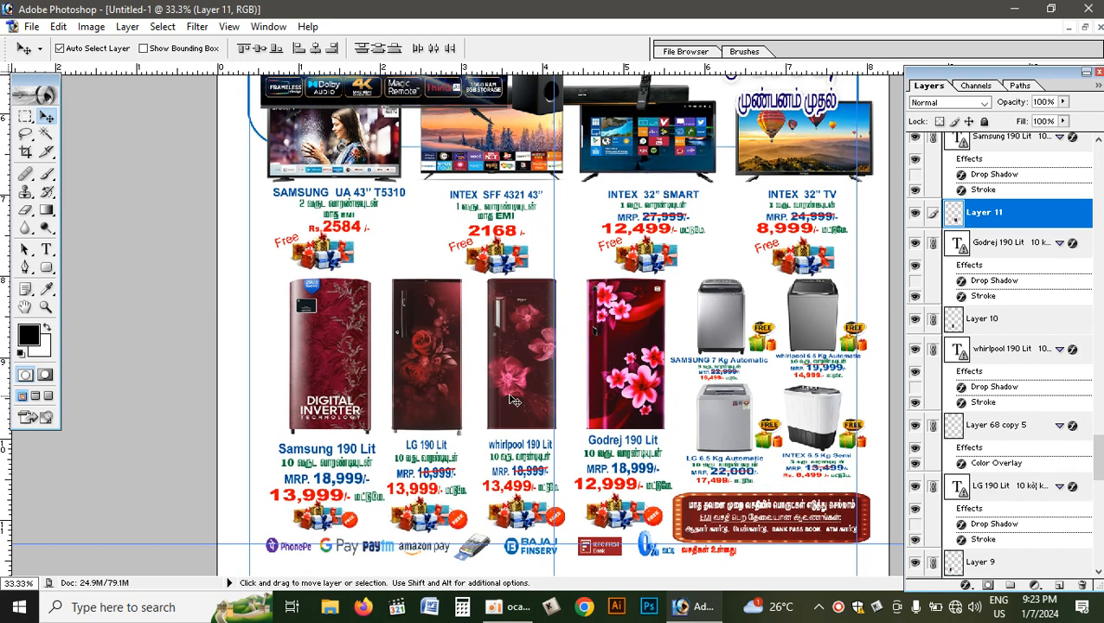
Shift the product offers left to fit between the side margin guides, then nudge them slightly down
drag(511, 399, 493, 391)
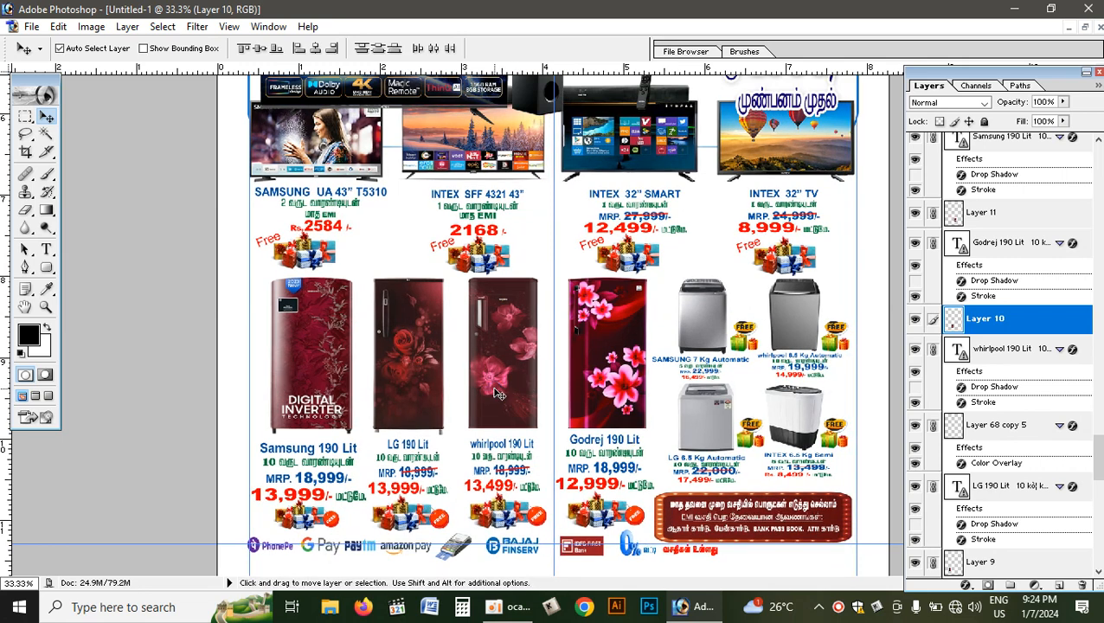
key(shift+Down)
key(shift+Down)
key(shift+Down)
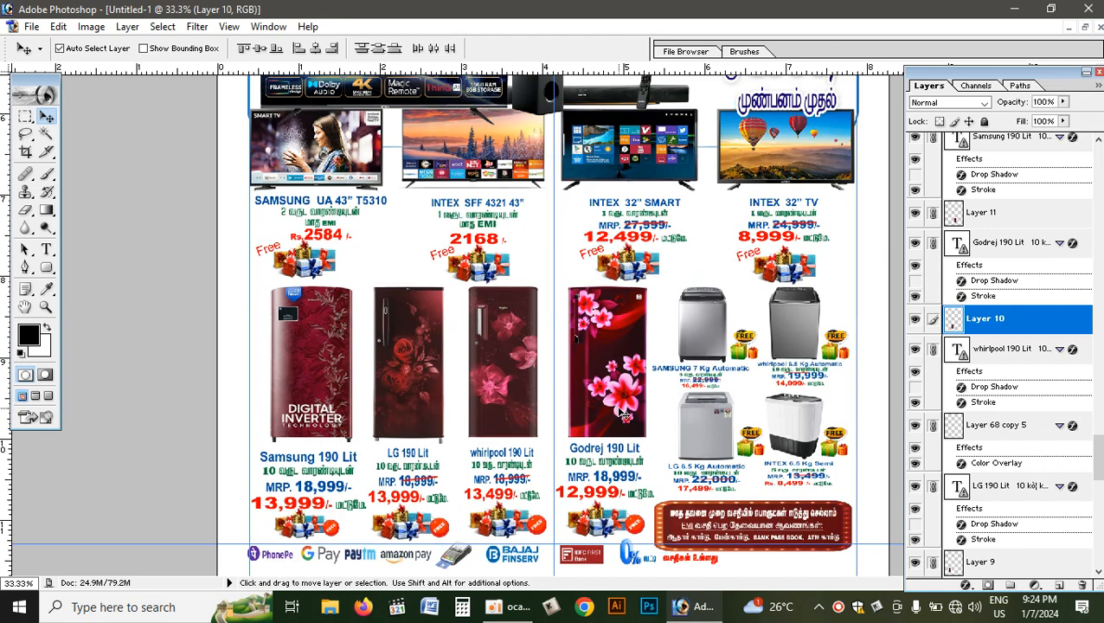
Send the white glow layer, Layer 8, behind the header text and offer artwork
scroll(679, 467, up, 5)
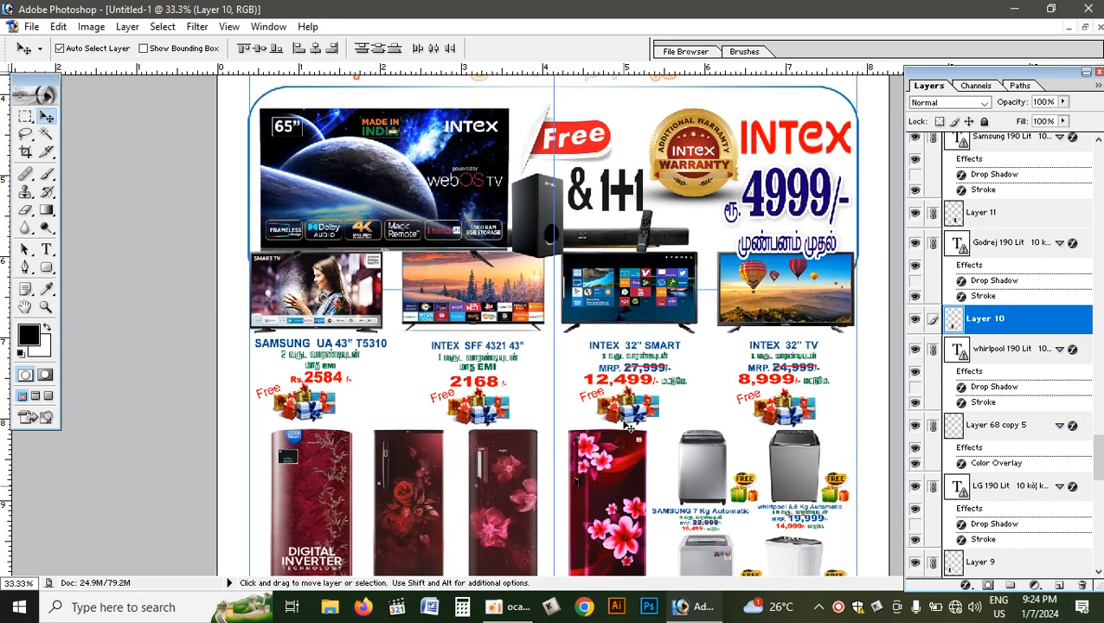
scroll(804, 404, down, 1)
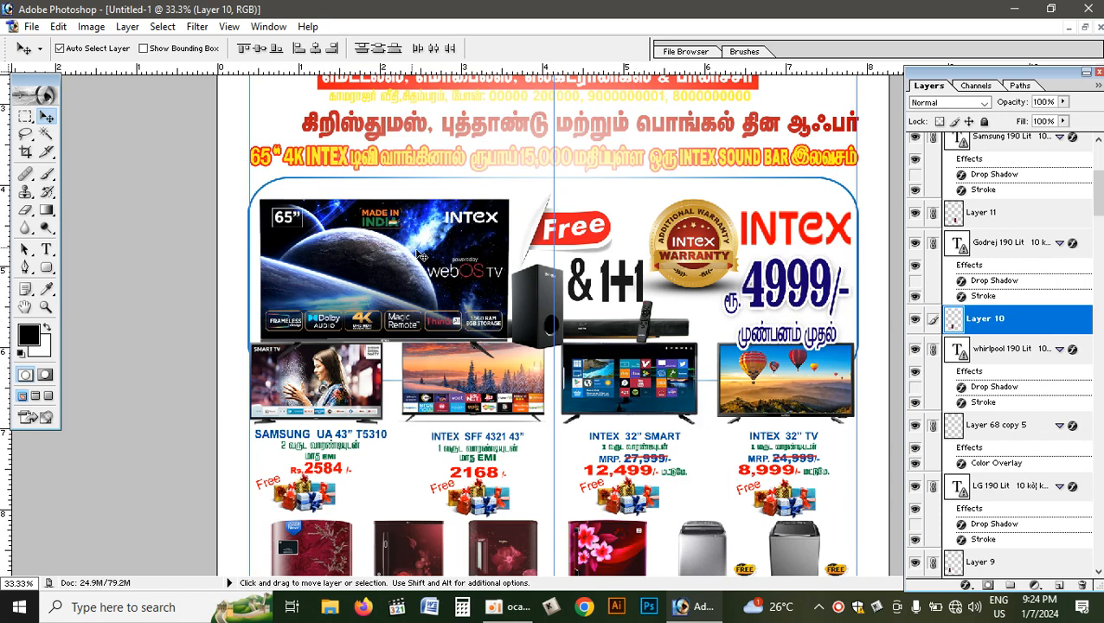
click(777, 347)
right_click(622, 211)
click(662, 220)
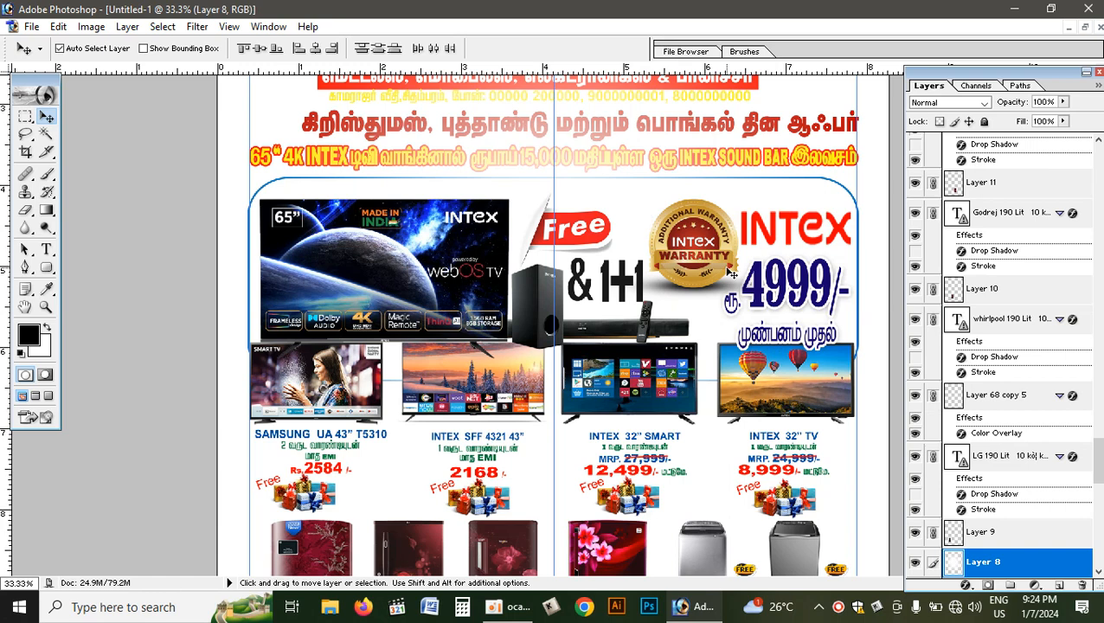
key(ctrl+shift+bracketleft)
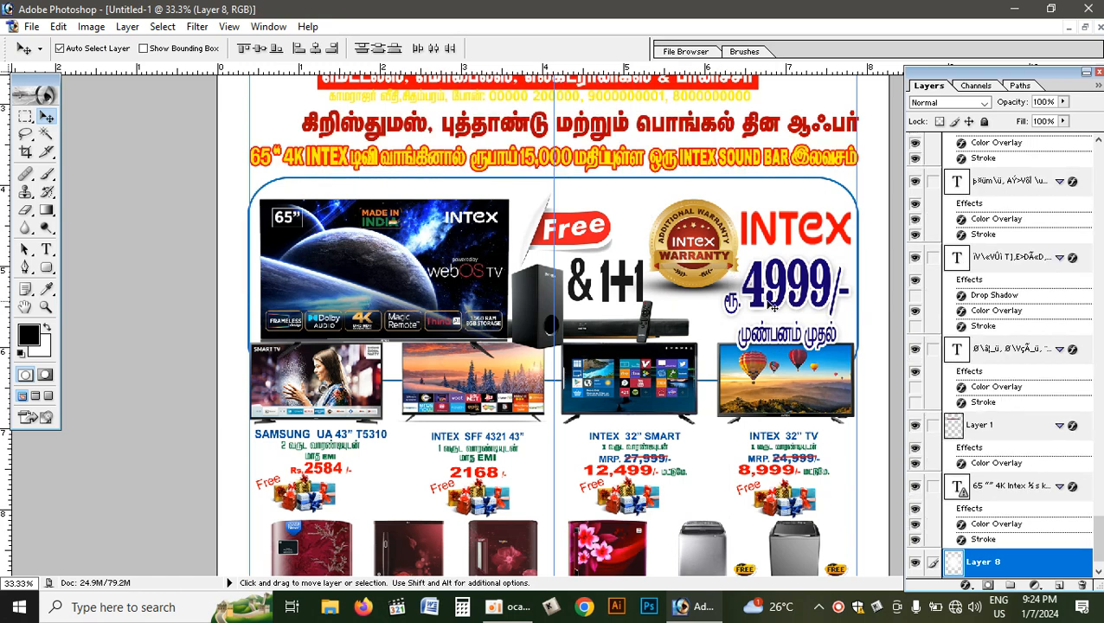
Select the INTEX TV layer and nudge the linked panel contents up, clear of the small TV row
right_click(396, 257)
click(417, 266)
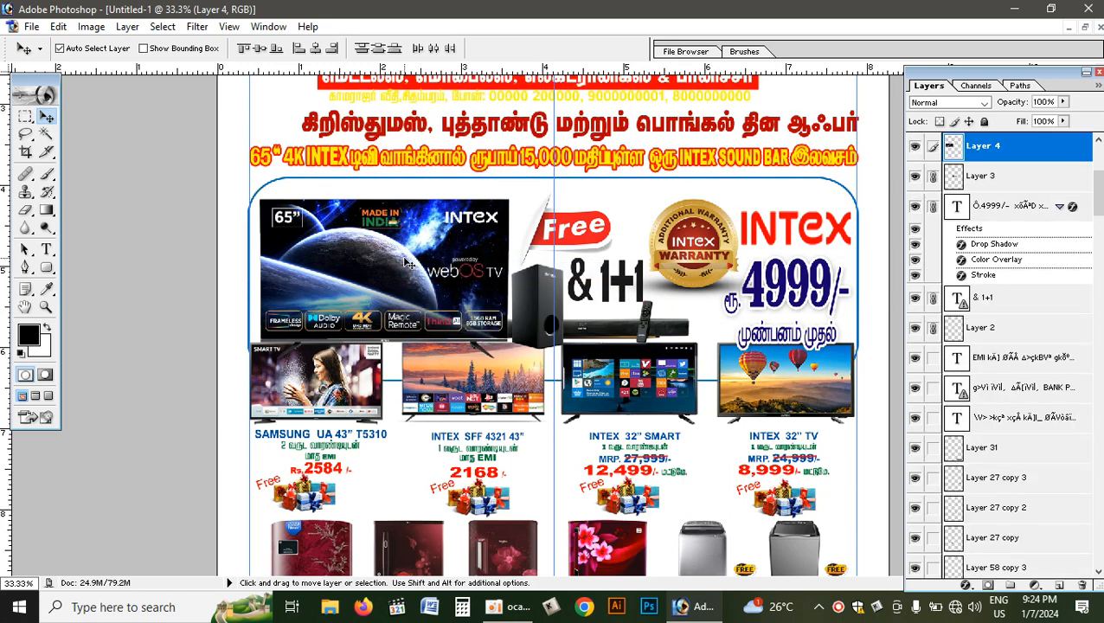
key(shift+Up)
key(shift+Up)
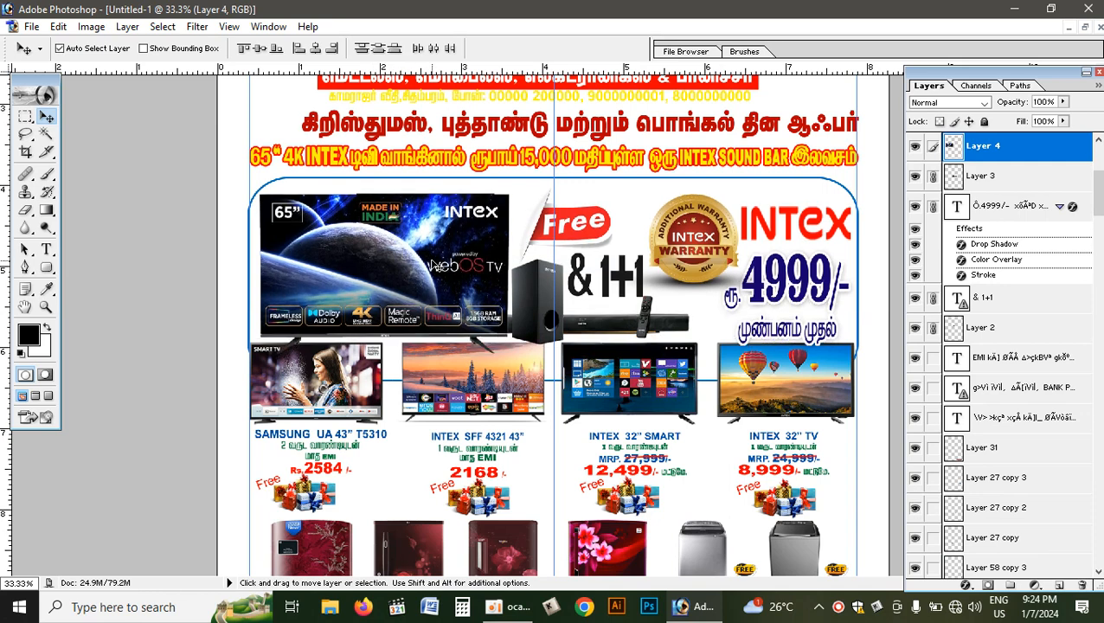
key(shift+Up)
key(shift+Up)
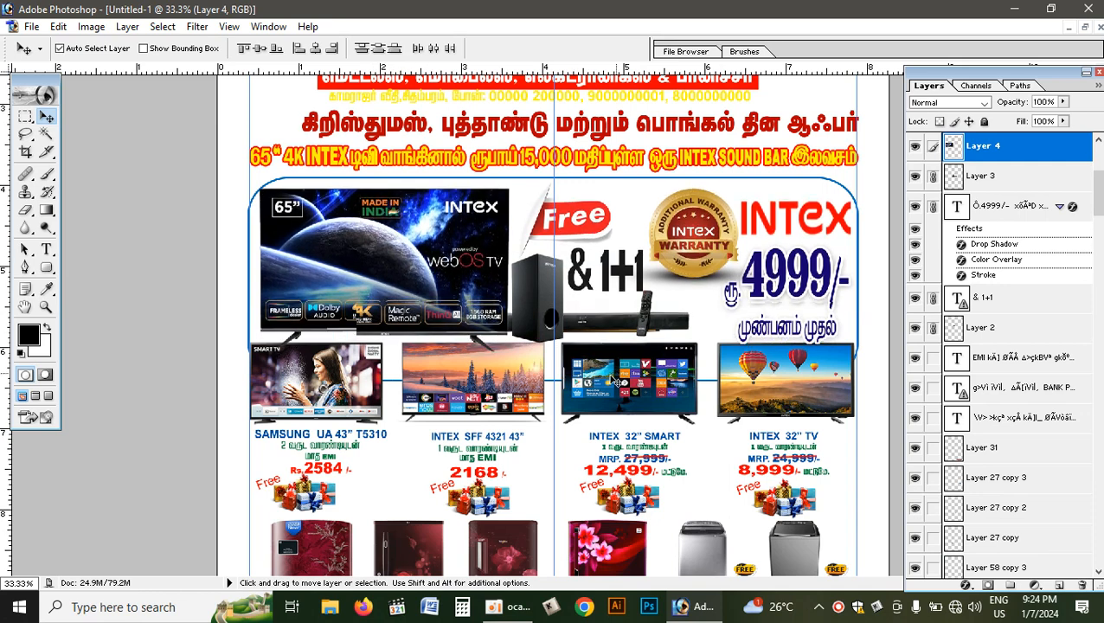
key(shift+Up)
key(shift+Up)
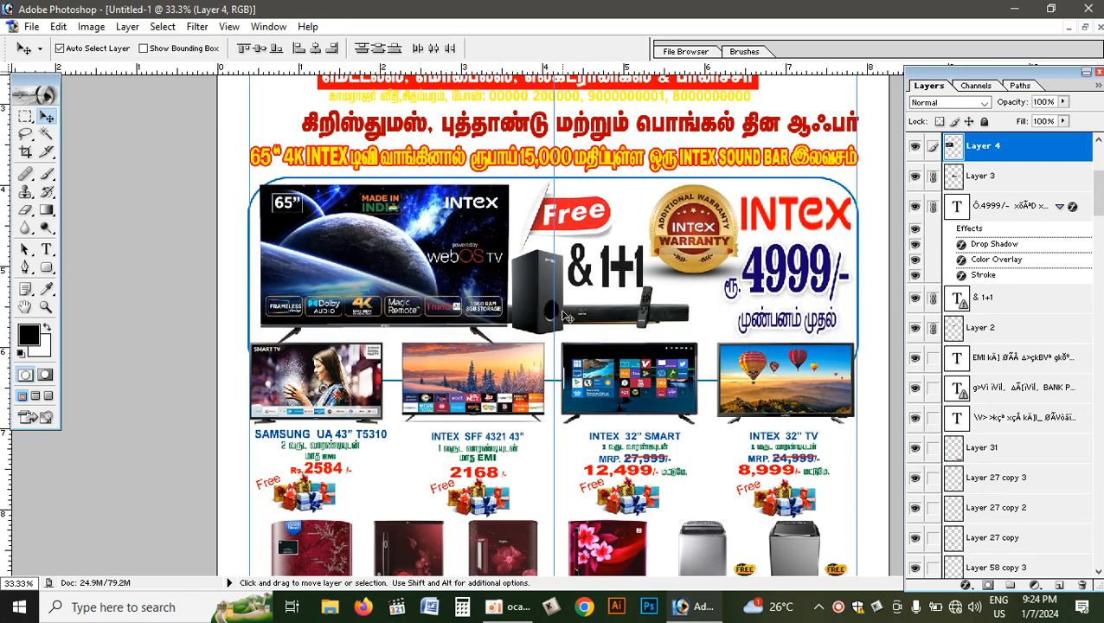
Scale the linked INTEX panel contents down slightly about their centre, leaving space inside the blue outline
key(ctrl+t)
click(486, 252)
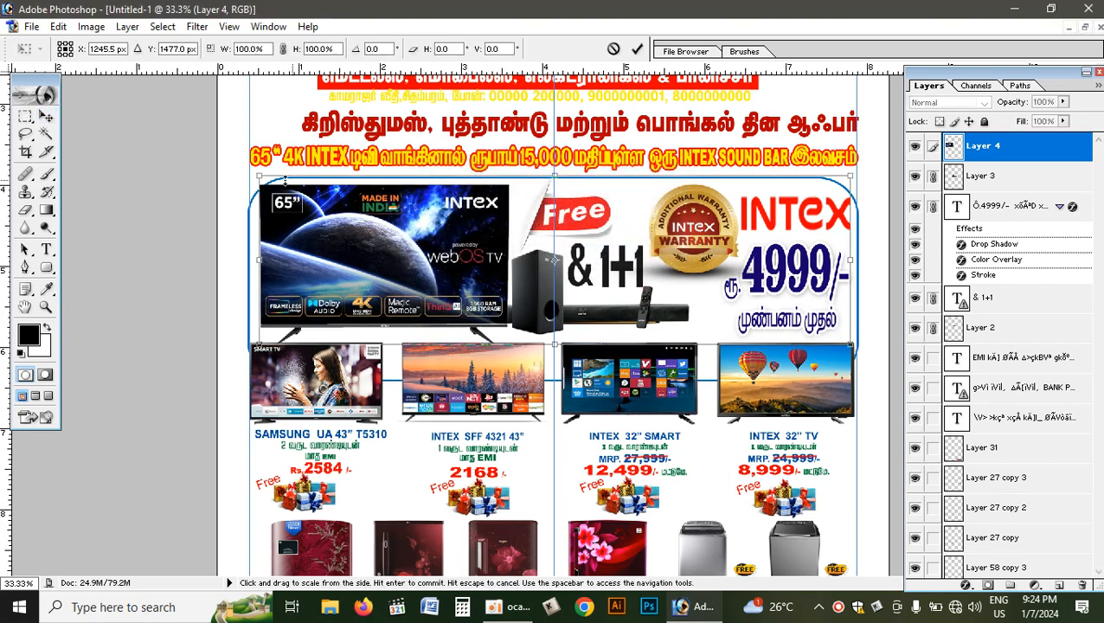
drag(258, 177, 279, 182)
key(Return)
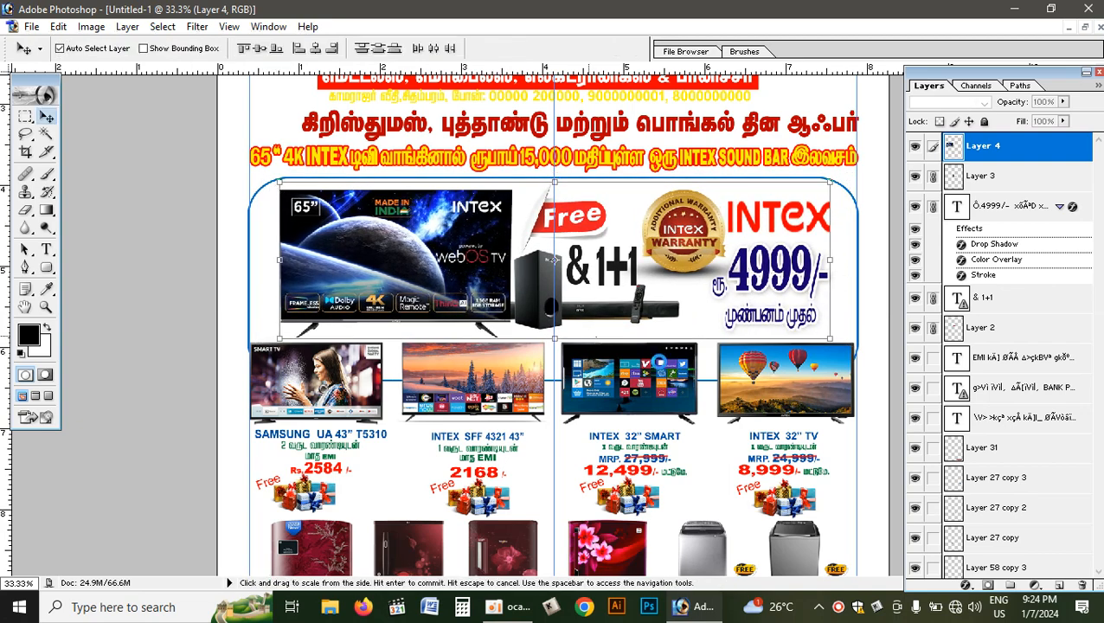
Shorten the blue-outlined rounded rectangle from below so it ends just above the small TV row
click(853, 201)
key(ctrl+t)
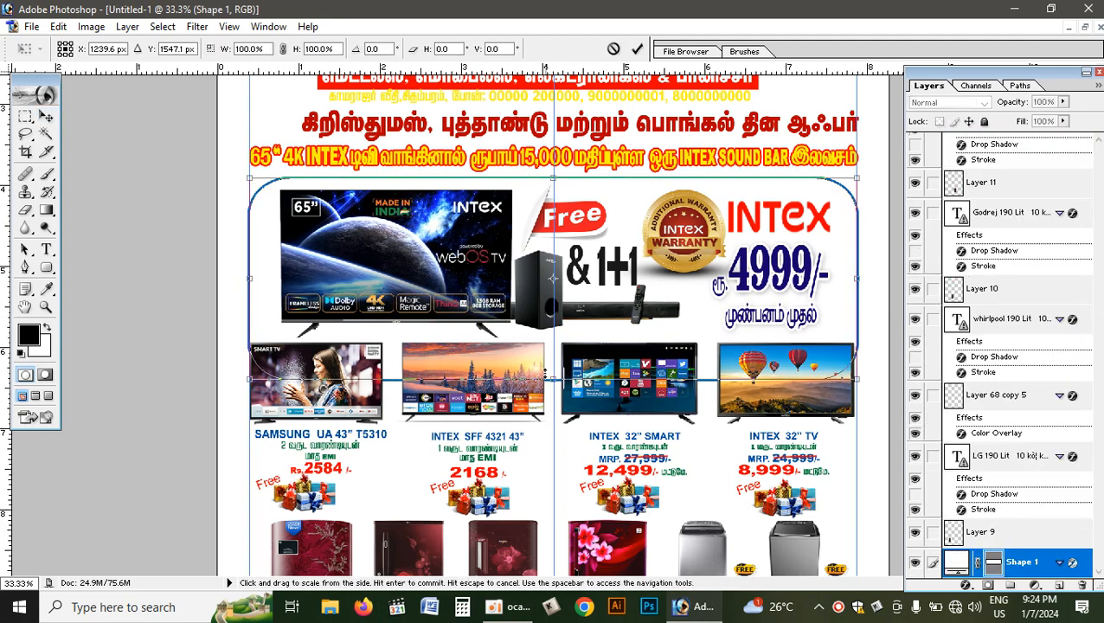
drag(552, 383, 568, 341)
key(Return)
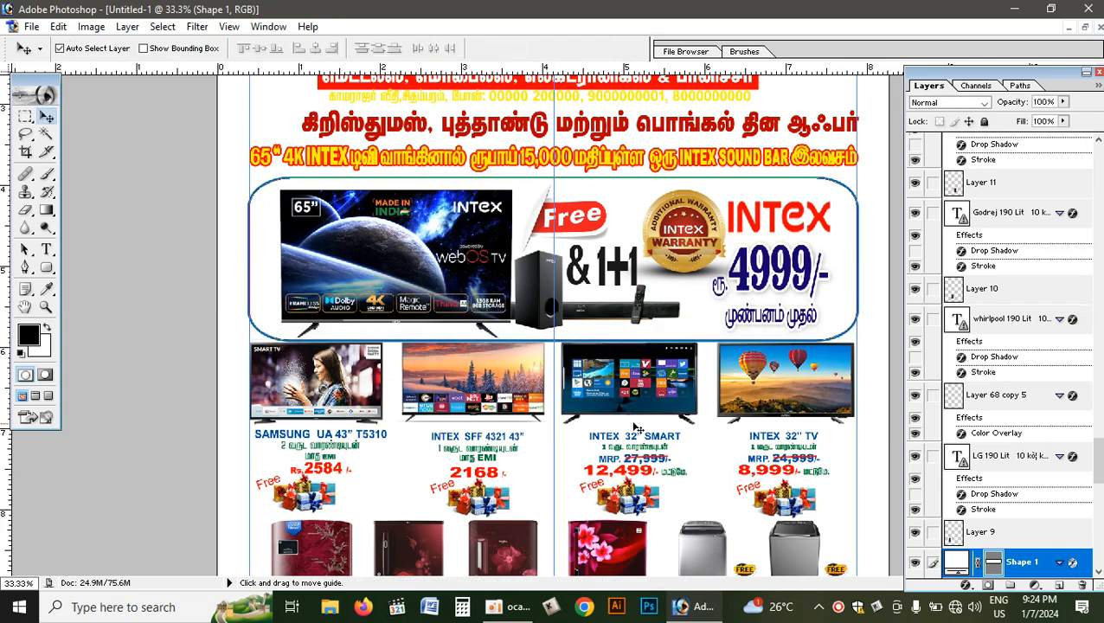
Nudge the linked product offers down to open a gap beneath the INTEX panel
scroll(664, 426, down, 1)
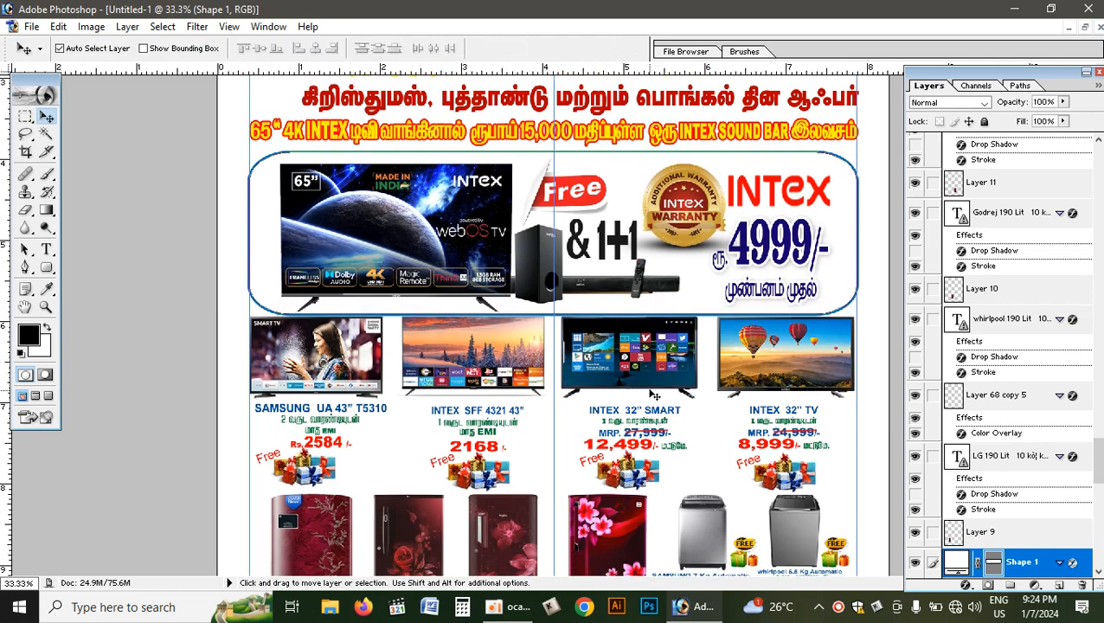
click(654, 386)
key(shift+Down)
key(shift+Down)
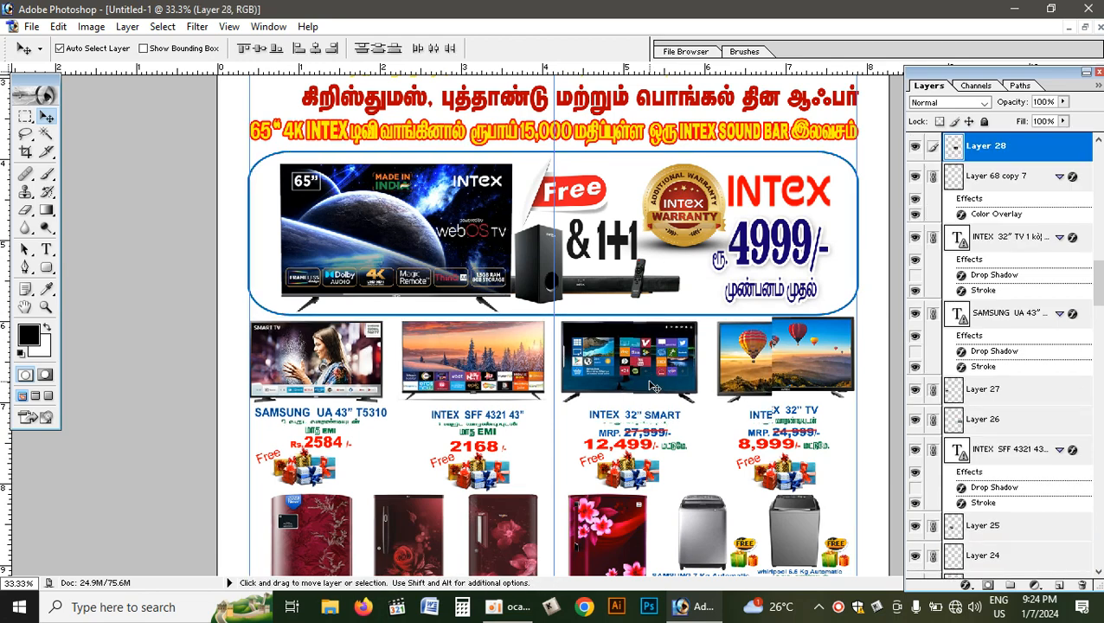
scroll(654, 387, down, 2)
key(ctrl+minus)
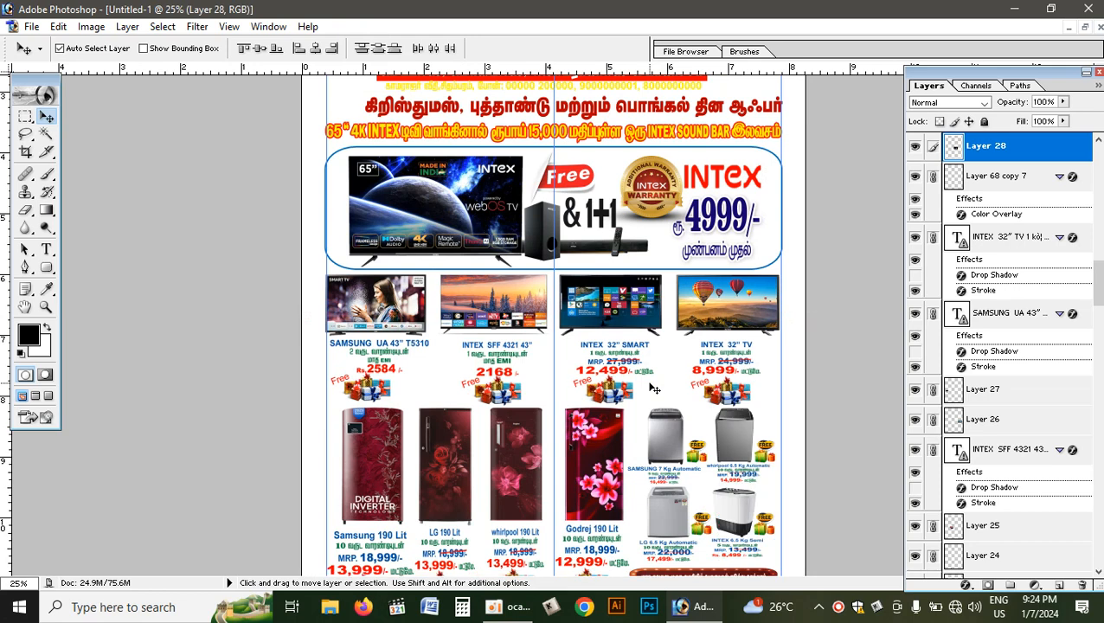
Check the spacing of the product offers and payment logos against the page's margin guides
key(ctrl+0)
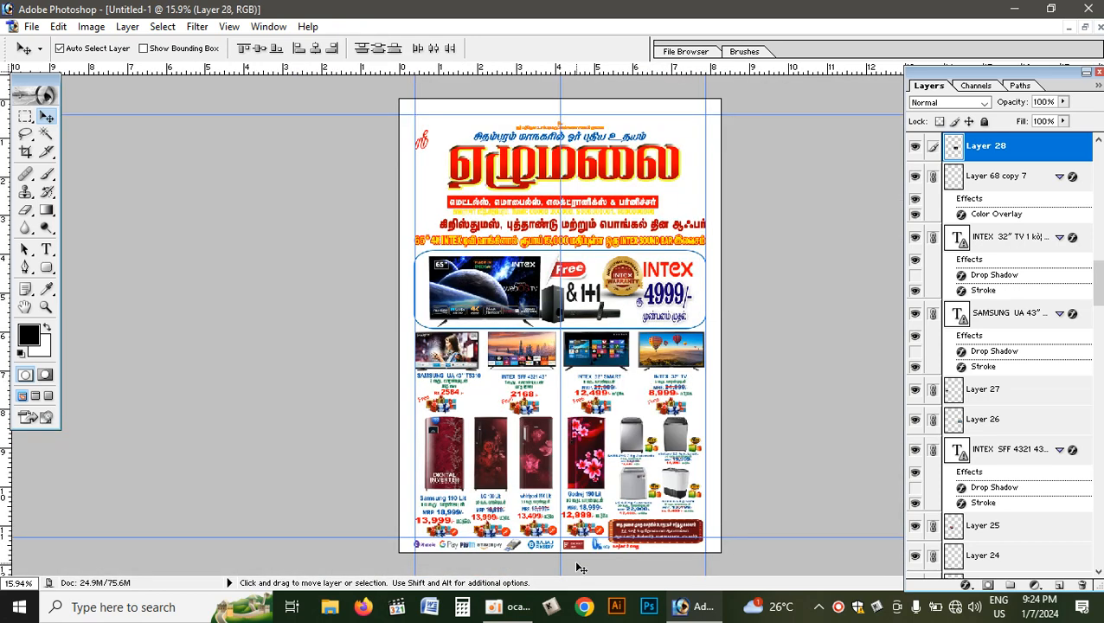
key(ctrl+plus)
key(ctrl+plus)
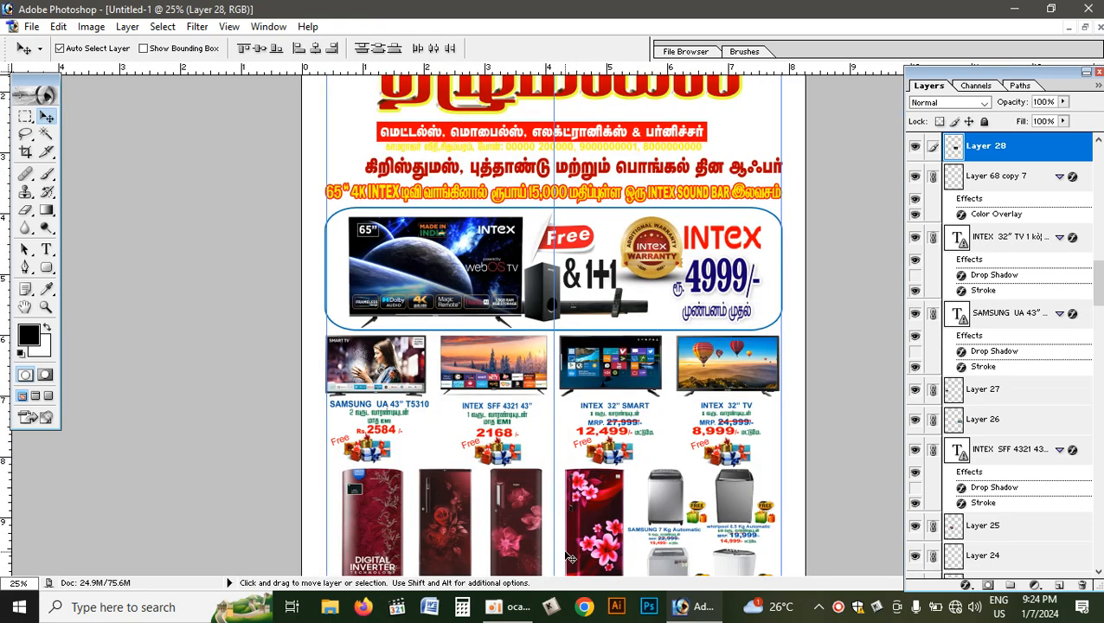
scroll(667, 346, down, 4)
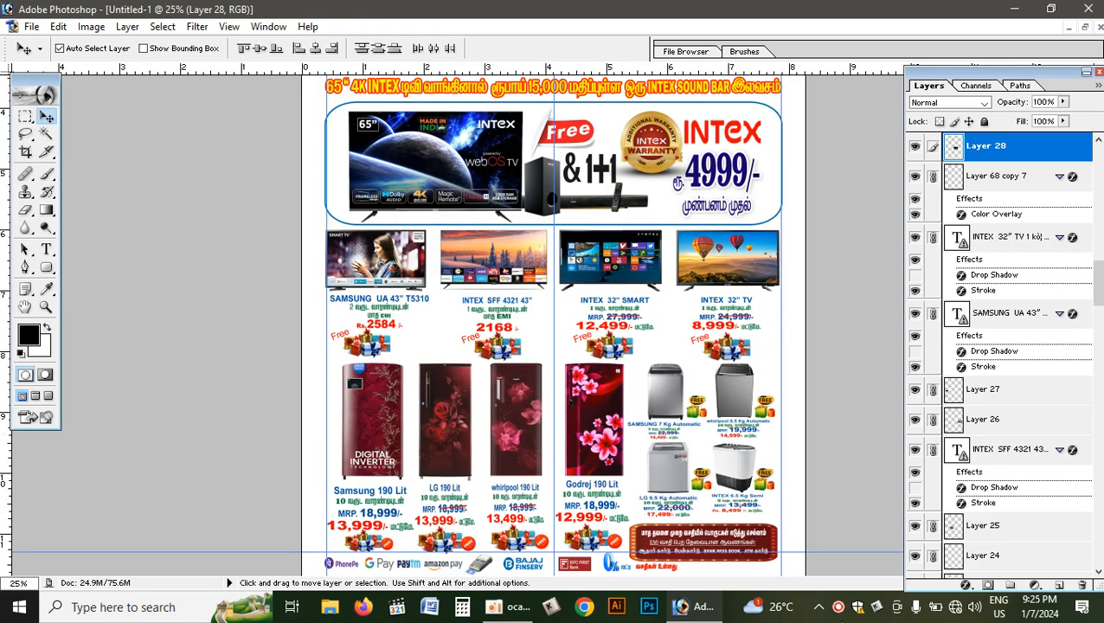
key(ctrl+plus)
key(ctrl+plus)
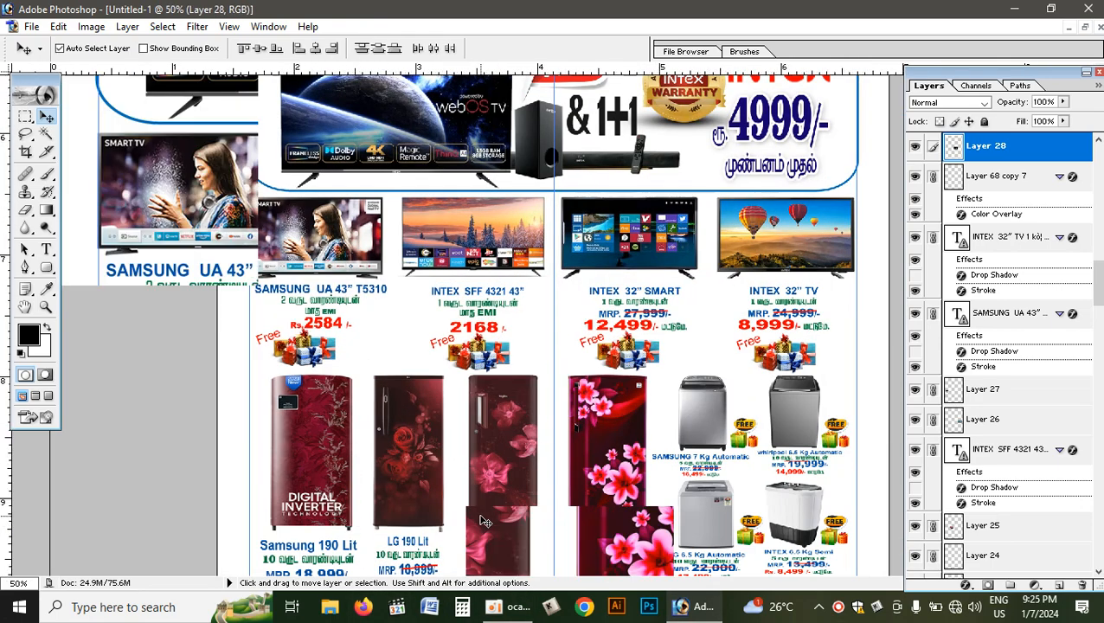
drag(495, 513, 539, 274)
scroll(540, 274, down, 3)
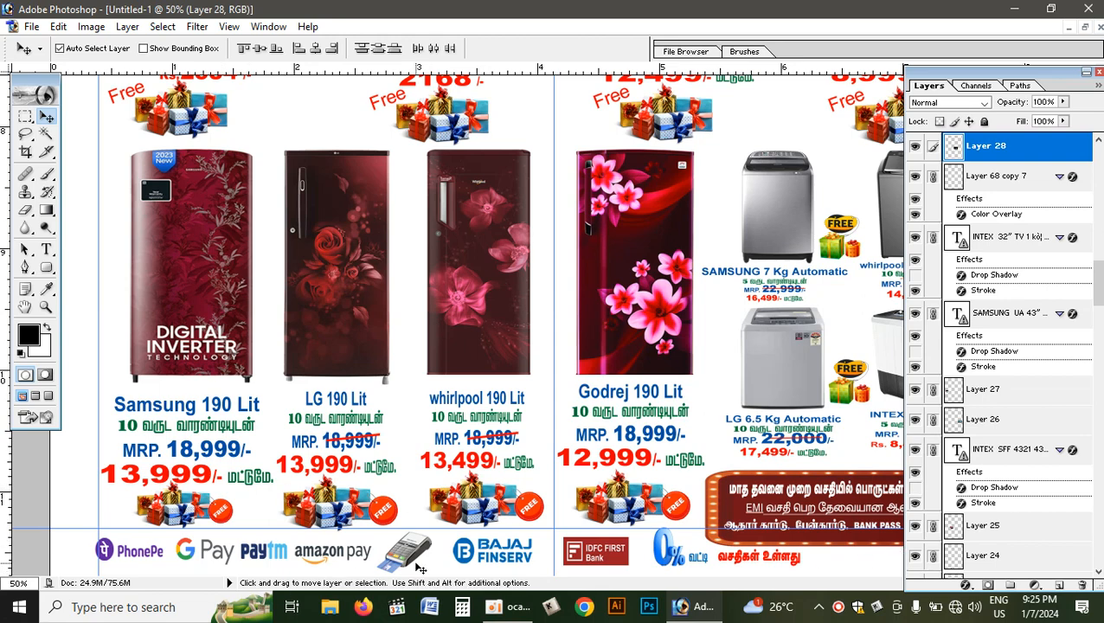
key(ctrl+minus)
key(ctrl+minus)
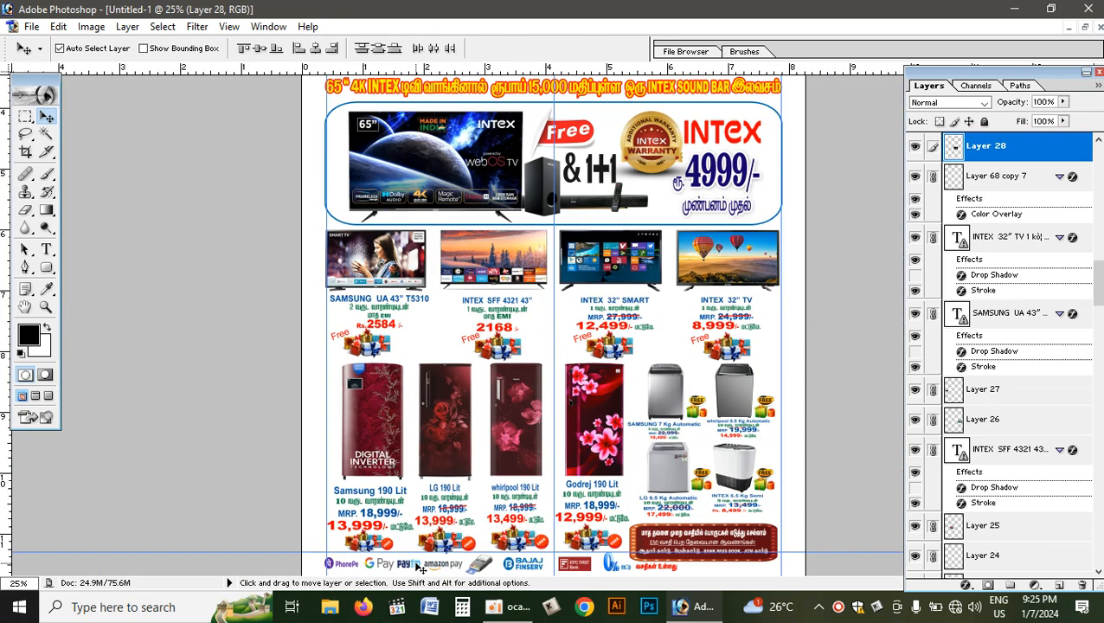
key(ctrl+minus)
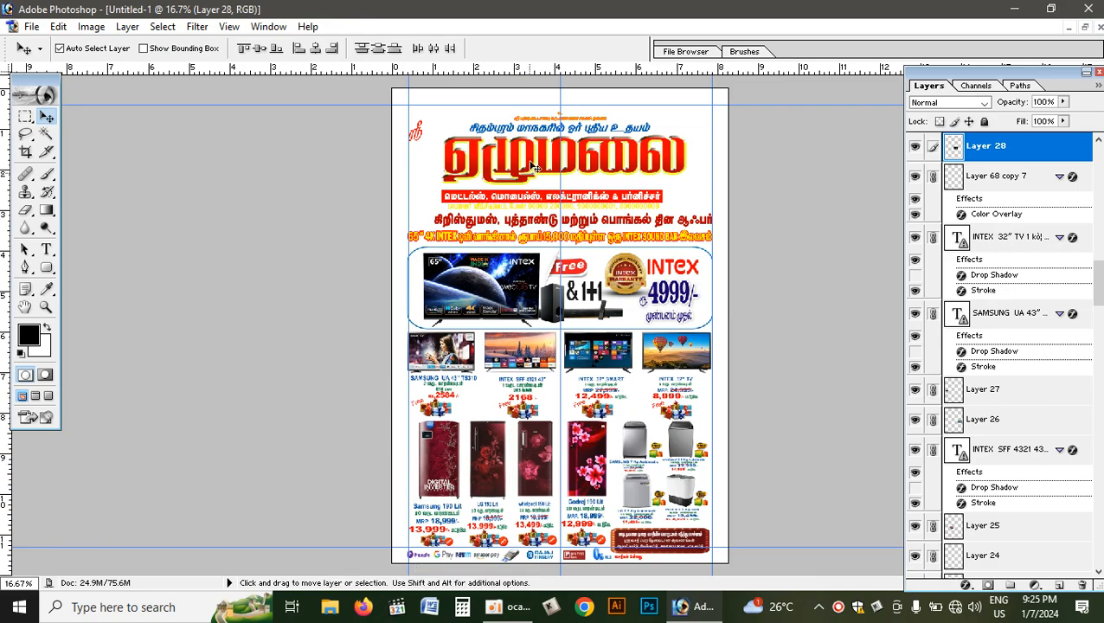
key(ctrl+minus)
key(ctrl+0)
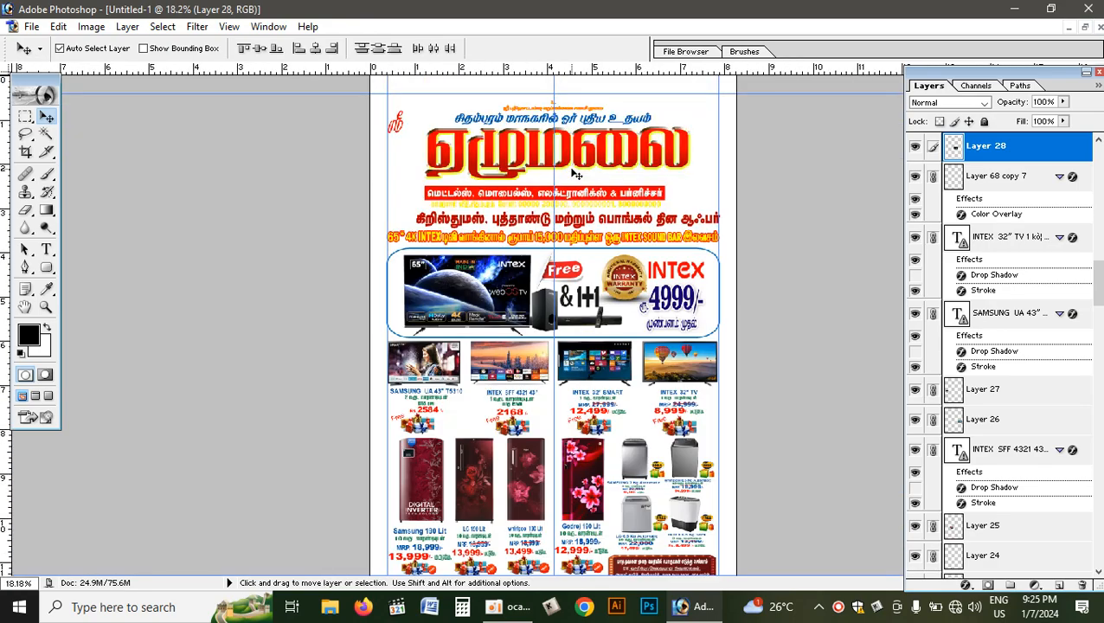
Move the linked header texts up so the shop title block sits closer to the upper margin guide
key(ctrl+plus)
key(ctrl+plus)
key(ctrl+plus)
scroll(605, 188, up, 5)
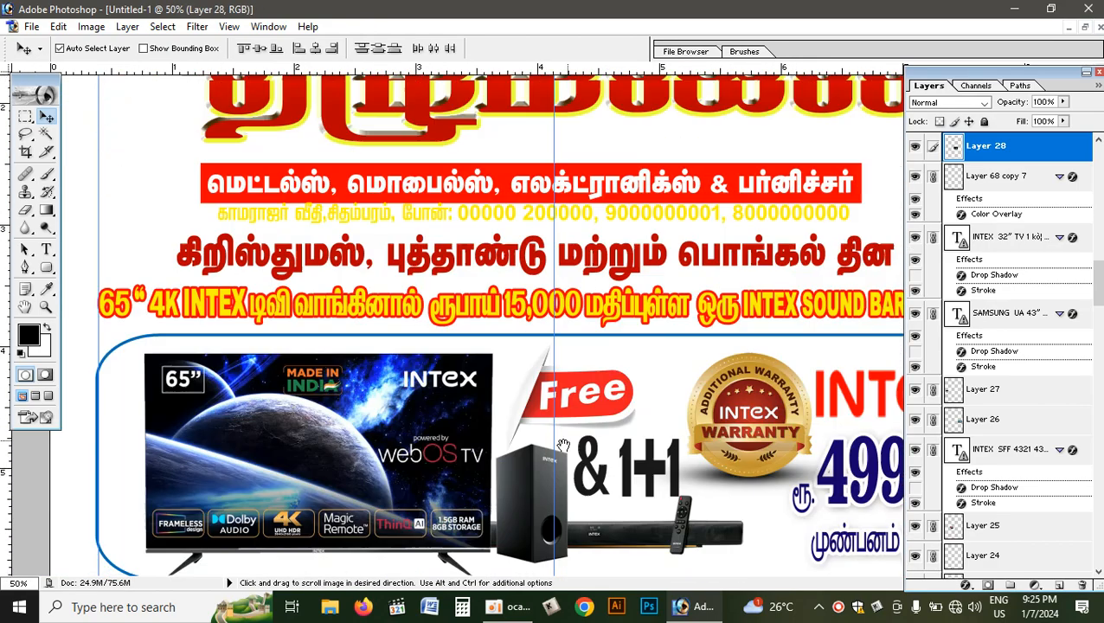
scroll(611, 295, up, 3)
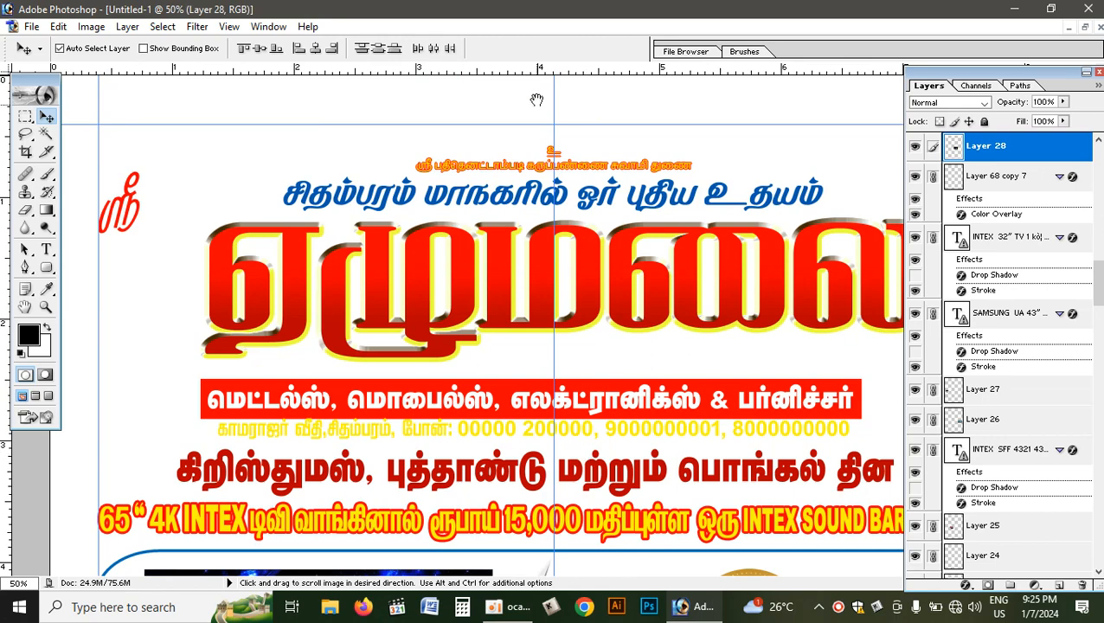
click(578, 172)
key(Up)
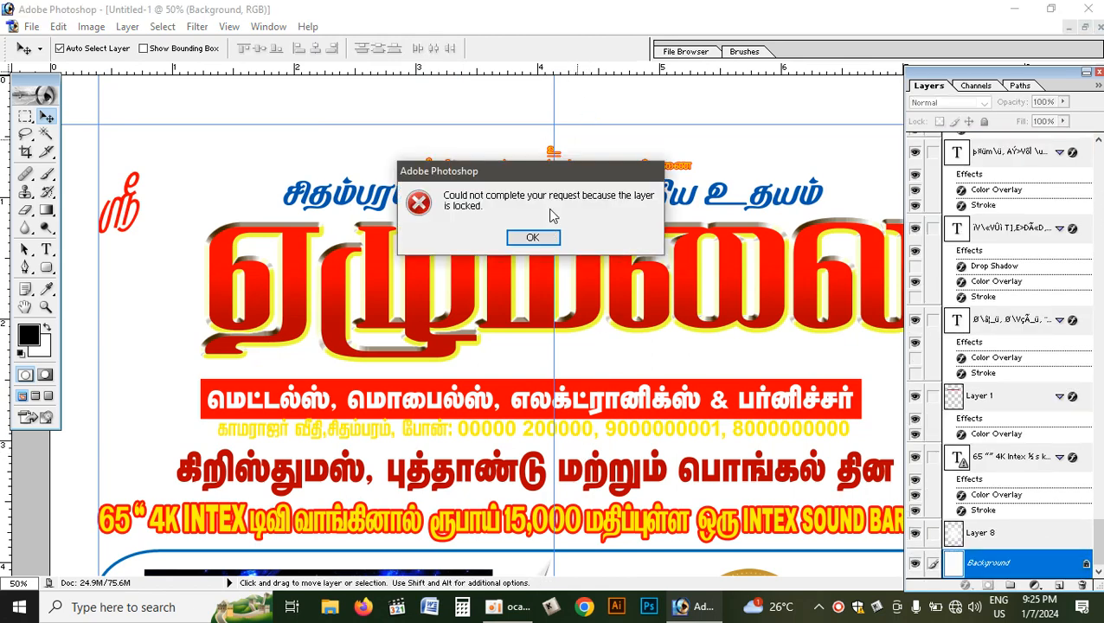
click(532, 237)
click(586, 253)
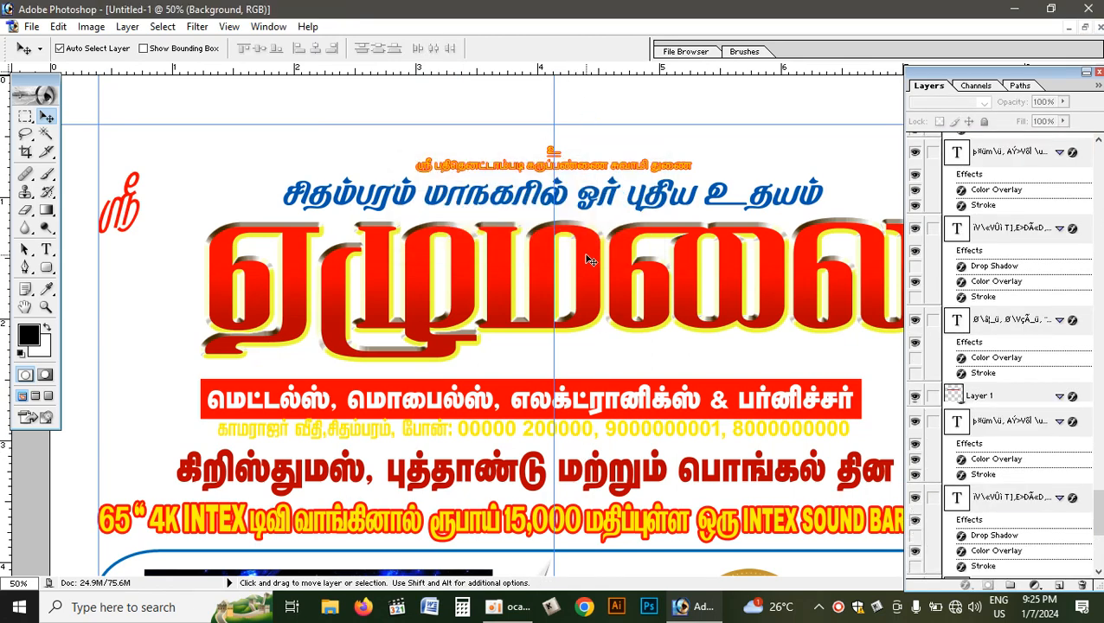
drag(588, 217, 589, 206)
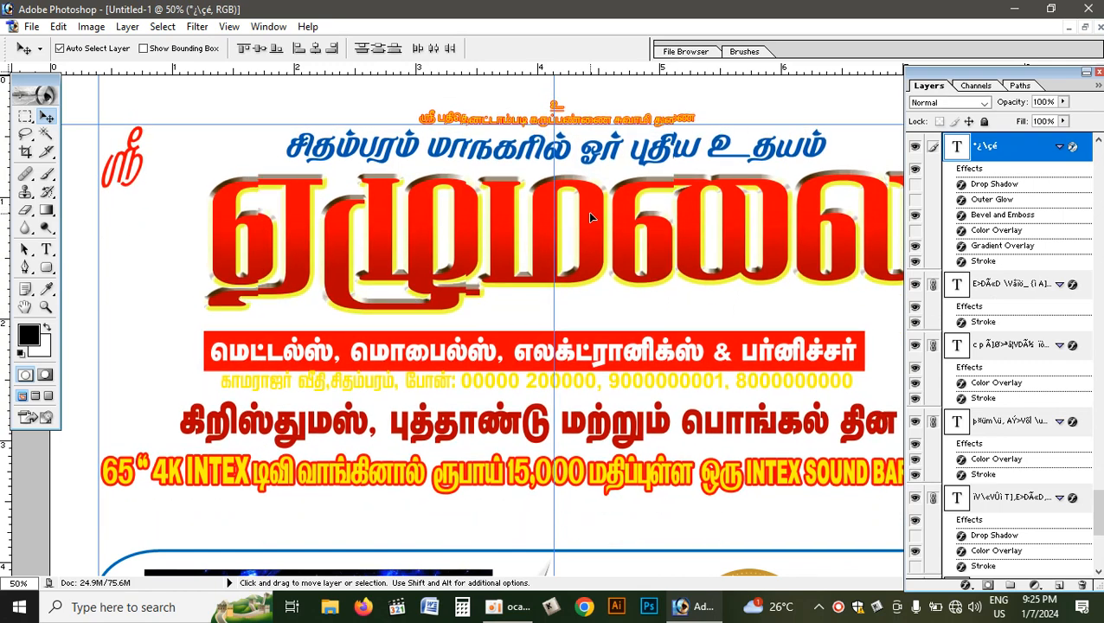
Move the linked INTEX panel contents and their blue rounded outline up, closer to the yellow offer headline
scroll(531, 356, down, 2)
scroll(531, 356, down, 9)
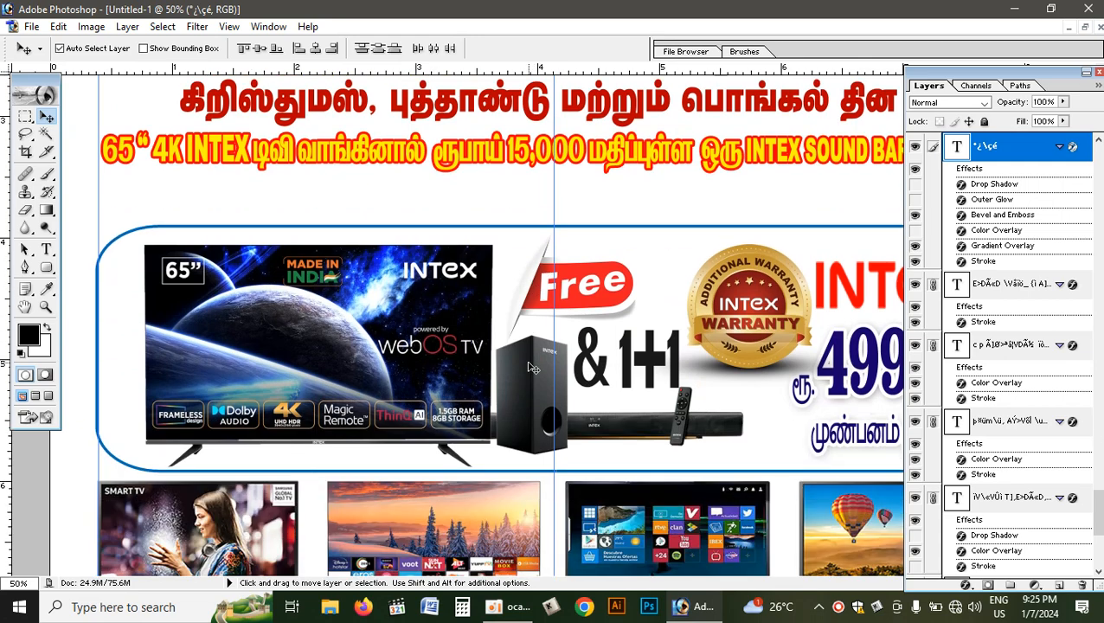
scroll(406, 281, up, 1)
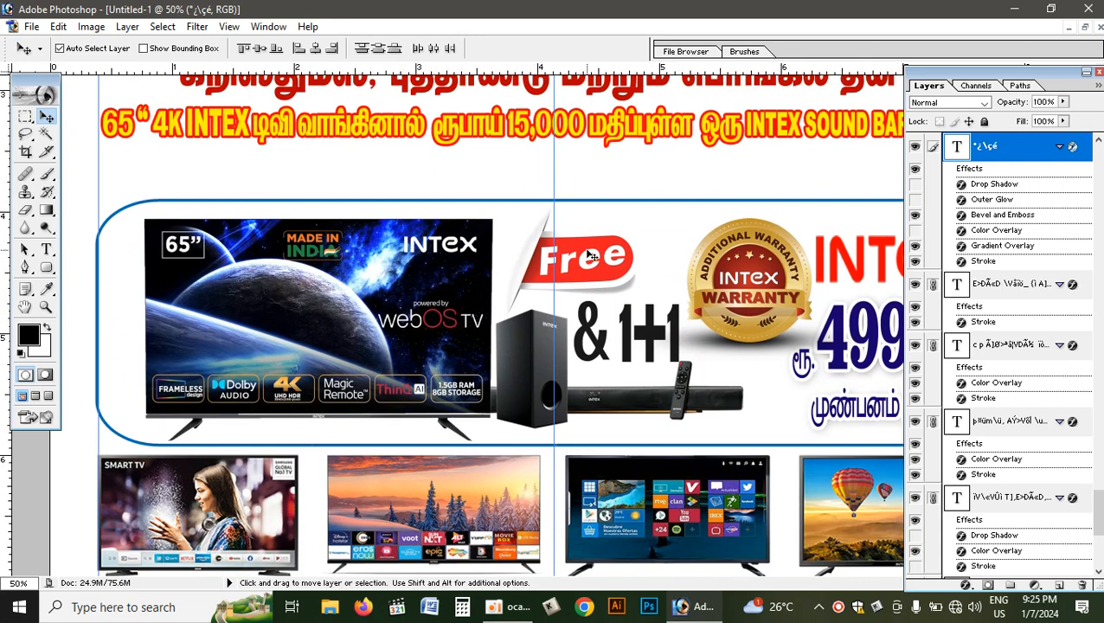
key(Tab)
click(419, 261)
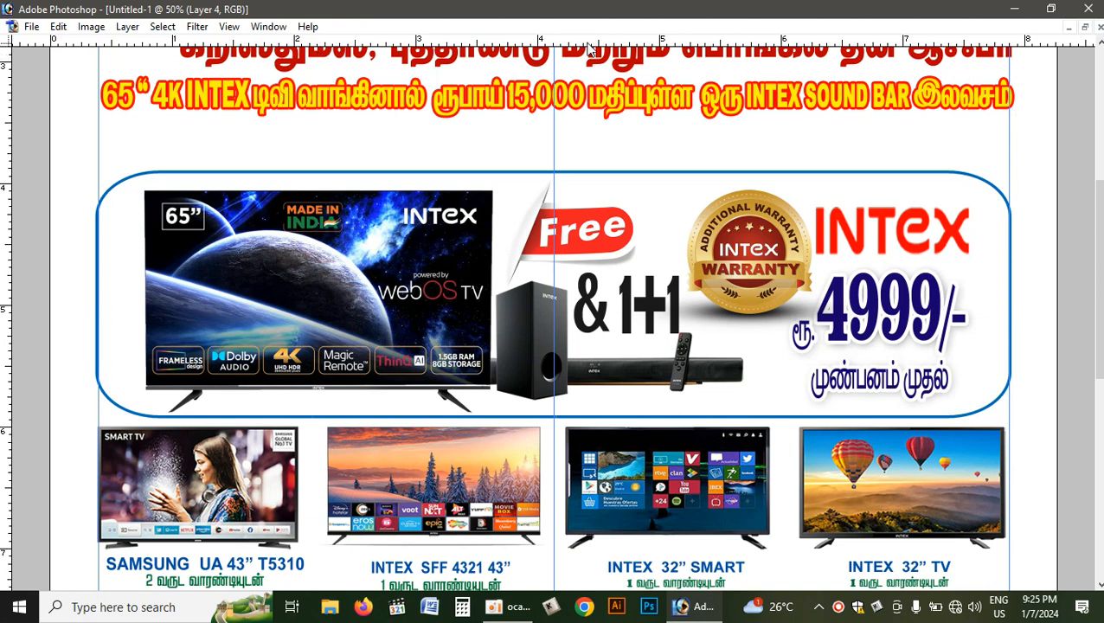
drag(421, 254, 420, 209)
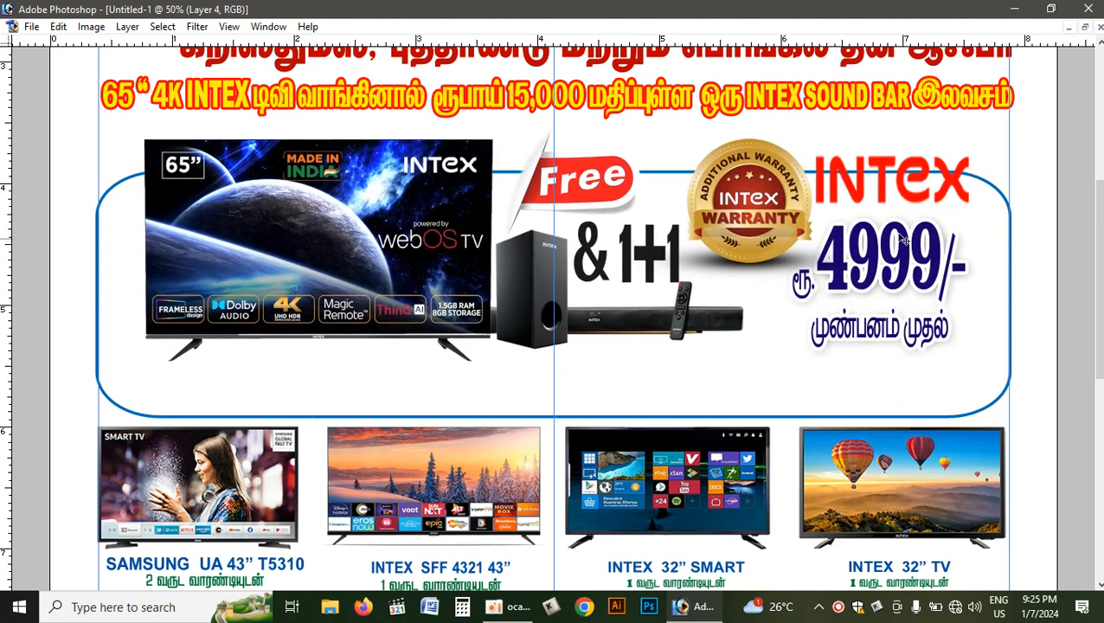
click(993, 190)
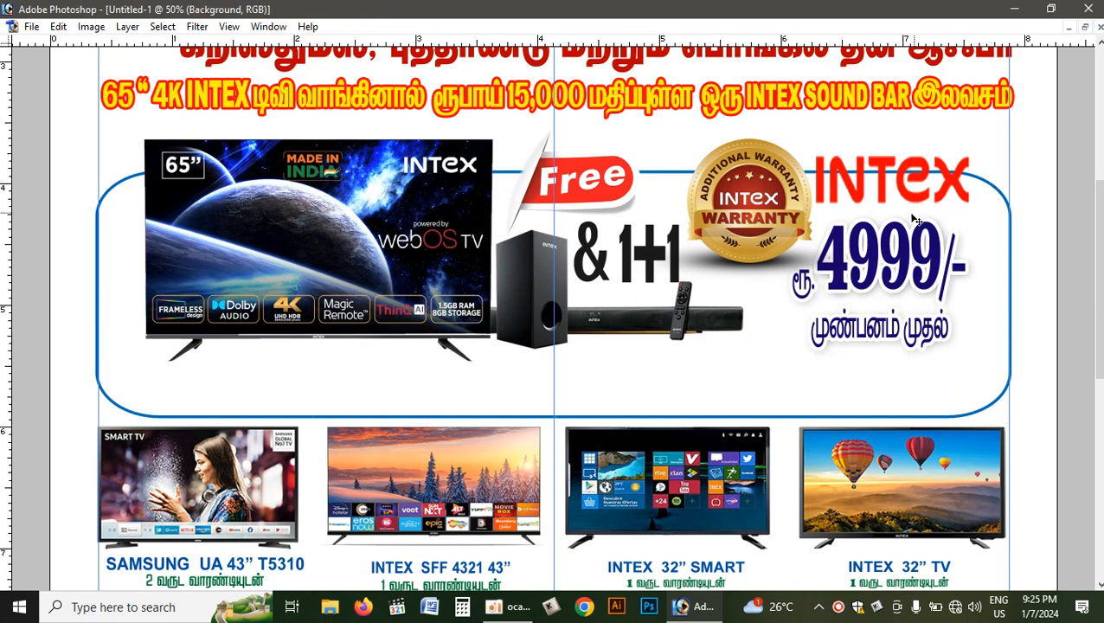
drag(493, 401, 499, 361)
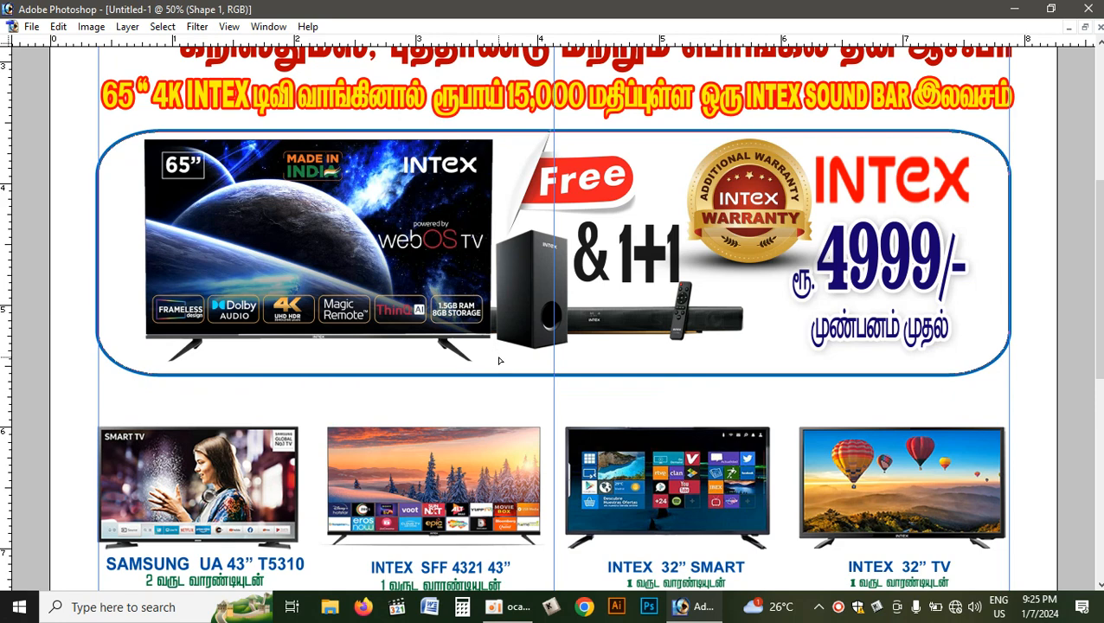
Nudge the linked product offers up until the small TV row sits just beneath the blue INTEX outline
scroll(616, 441, down, 2)
click(648, 416)
key(Up)
key(Up)
key(Up)
key(Up)
key(Up)
key(Up)
key(Up)
key(Up)
key(Up)
key(Up)
key(Up)
key(Up)
key(Up)
key(Up)
key(Up)
key(Up)
key(Up)
key(Up)
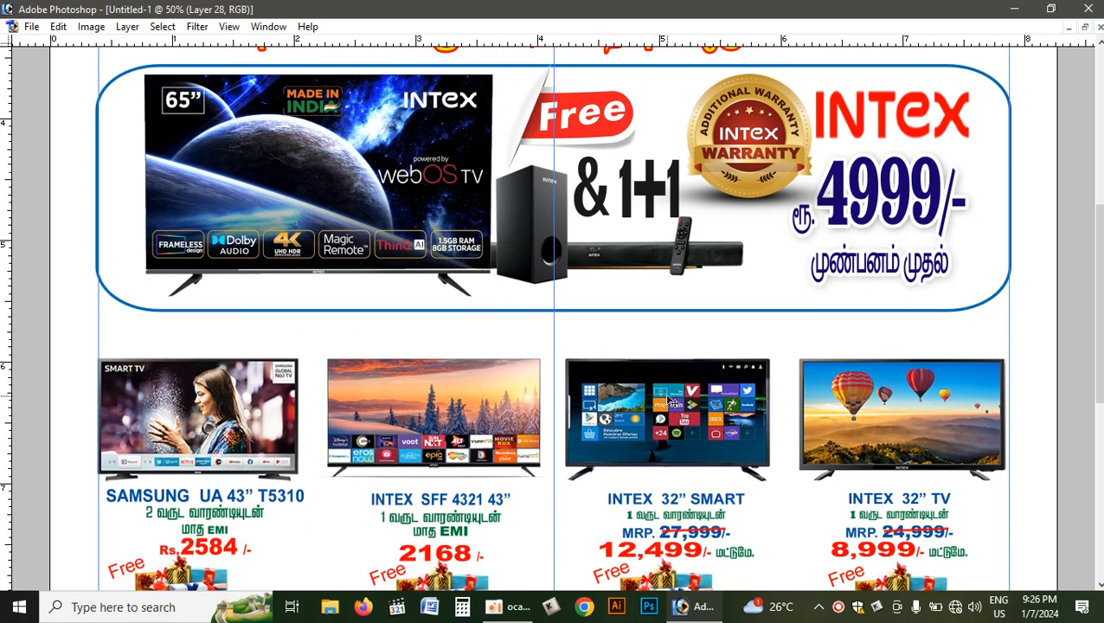
key(Up)
key(Up)
key(Up)
key(Up)
key(Up)
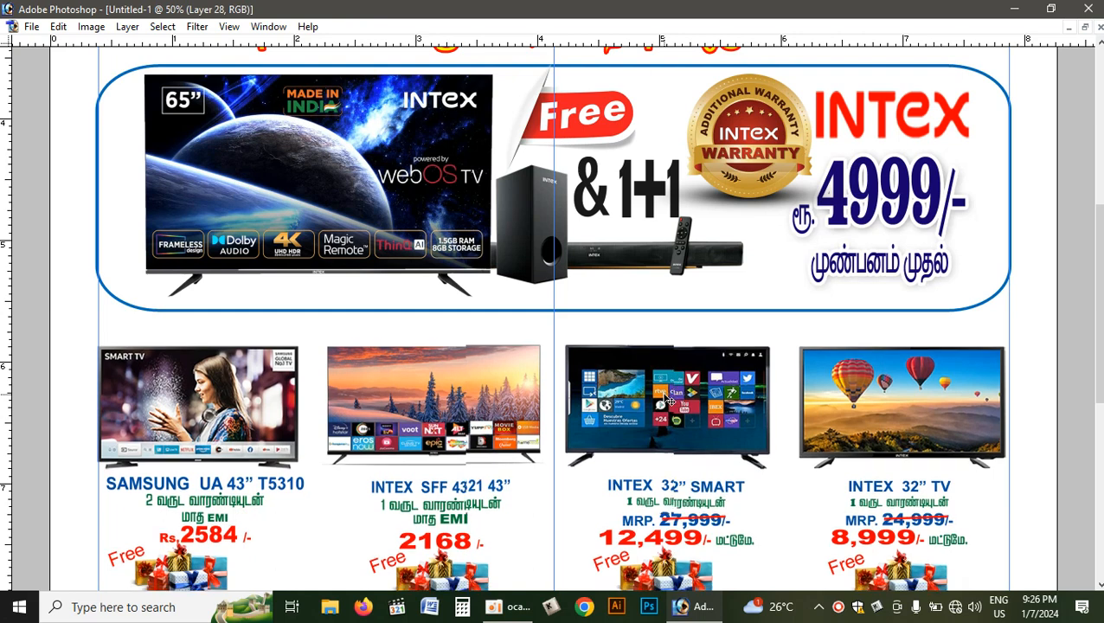
key(Up)
key(Up)
key(Up)
key(Up)
key(Up)
key(Up)
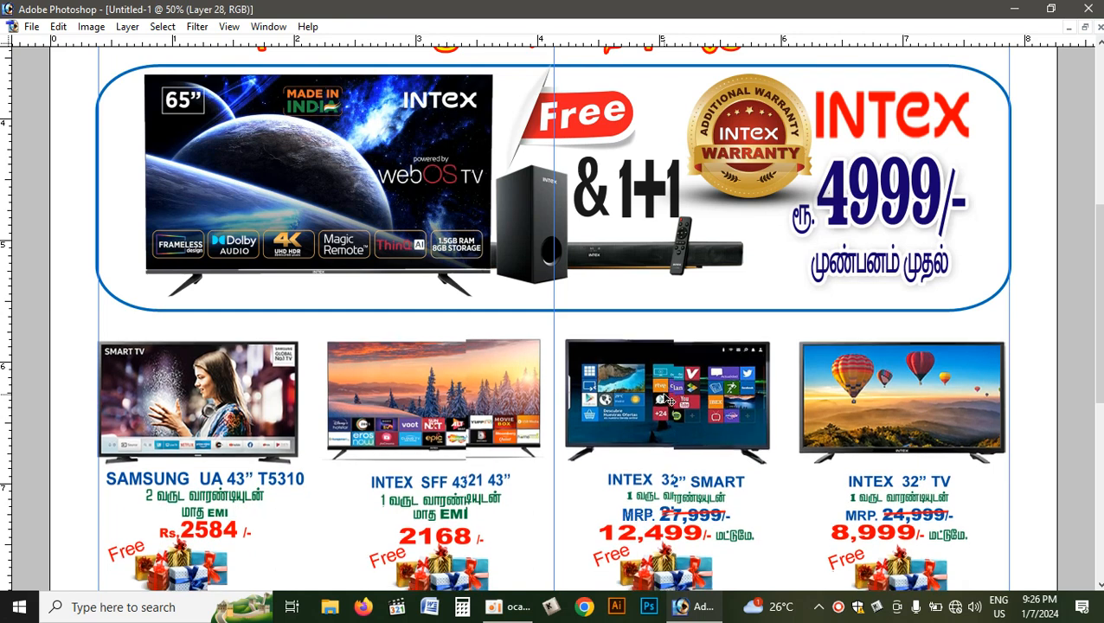
key(Up)
key(Up)
key(Up)
key(Up)
key(Up)
key(Up)
key(Up)
key(Up)
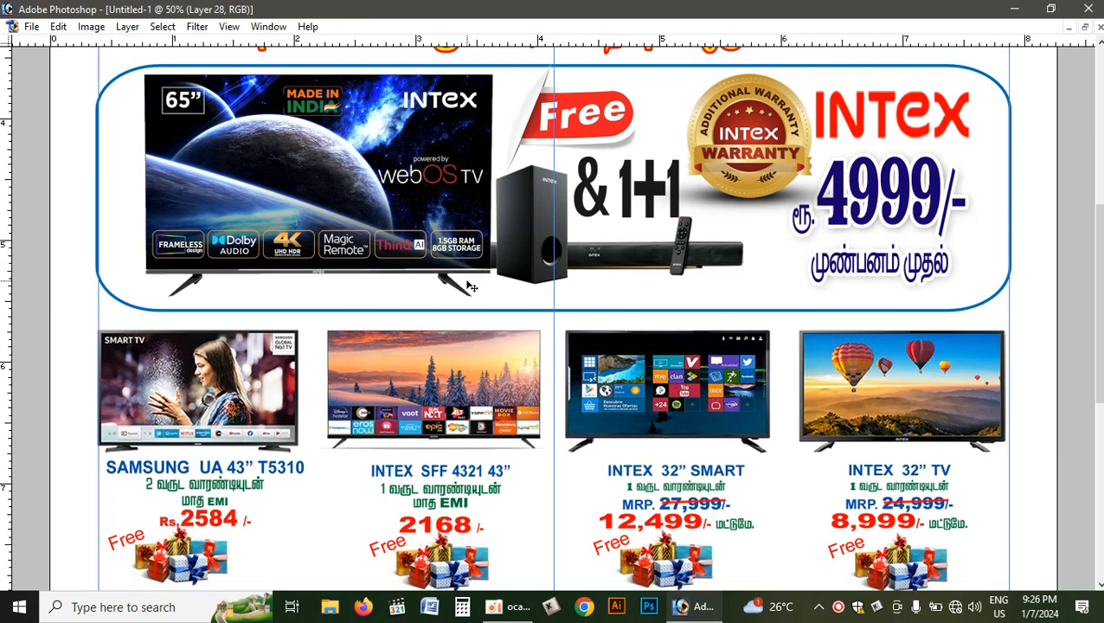
key(Up)
key(Up)
key(Up)
key(Up)
key(Up)
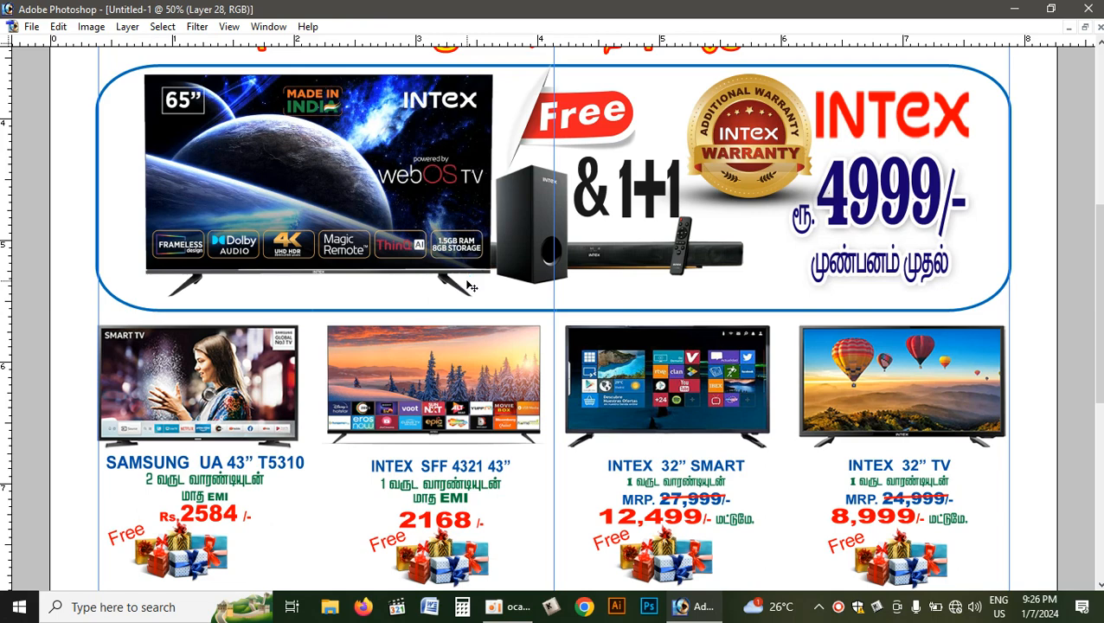
key(shift+Up)
key(shift+Up)
key(shift+Up)
key(Tab)
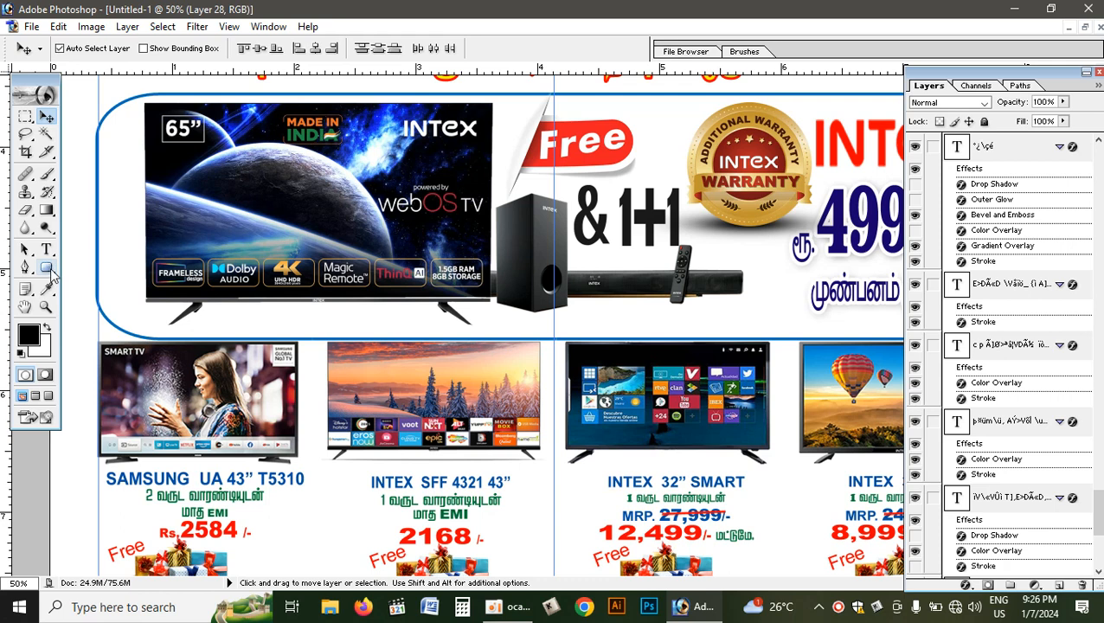
click(48, 268)
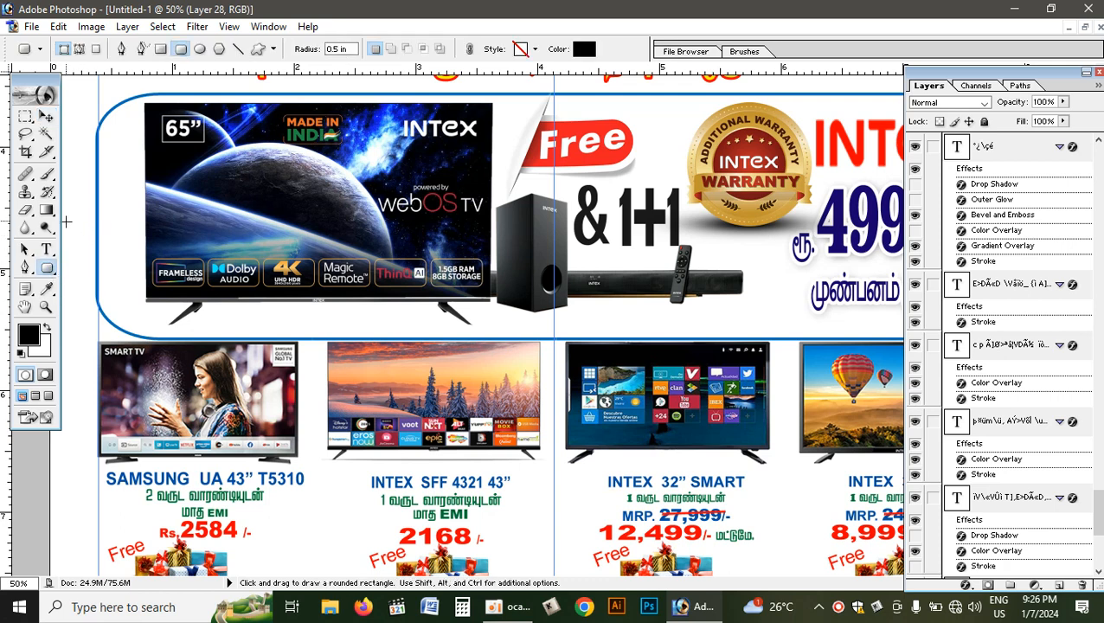
right_click(56, 270)
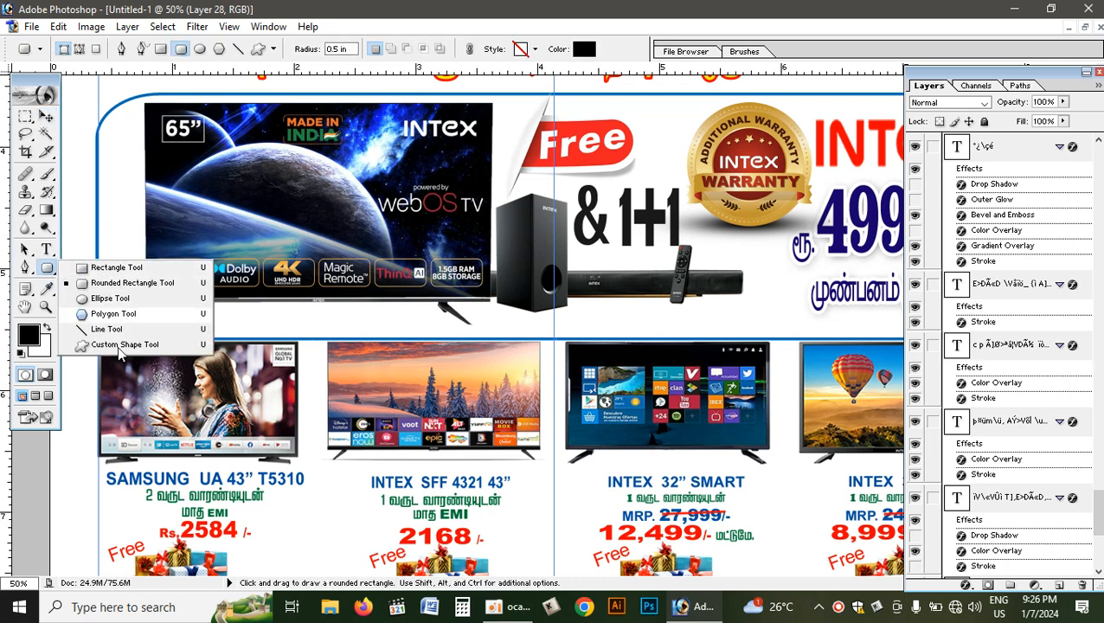
click(86, 477)
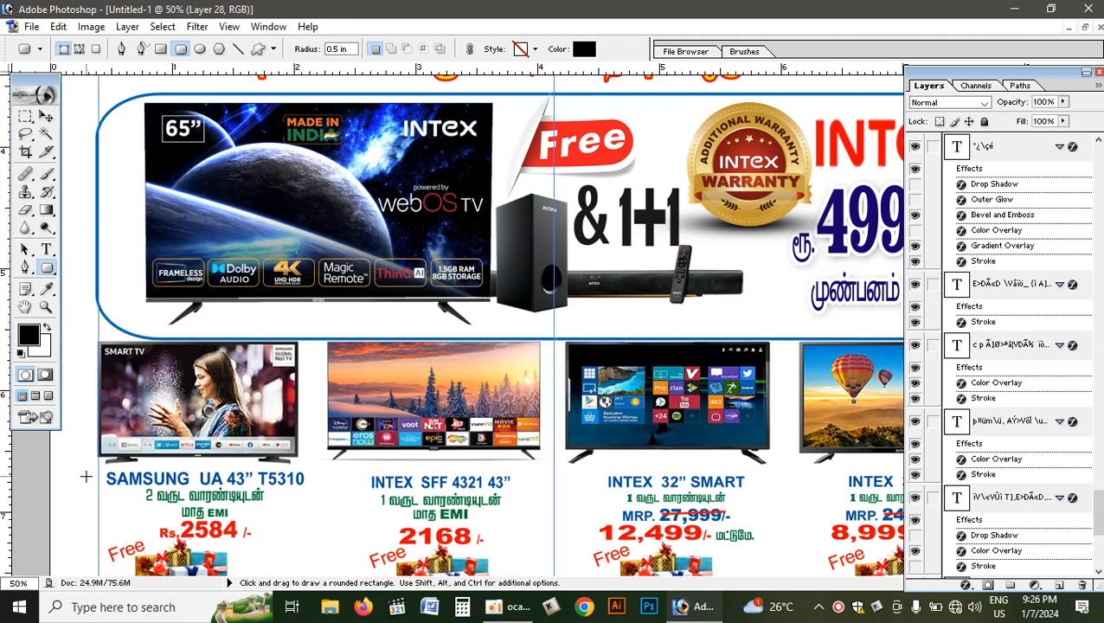
Nudge the linked product offers down slightly so the payment logos sit close to the lower margin guide
scroll(543, 482, down, 10)
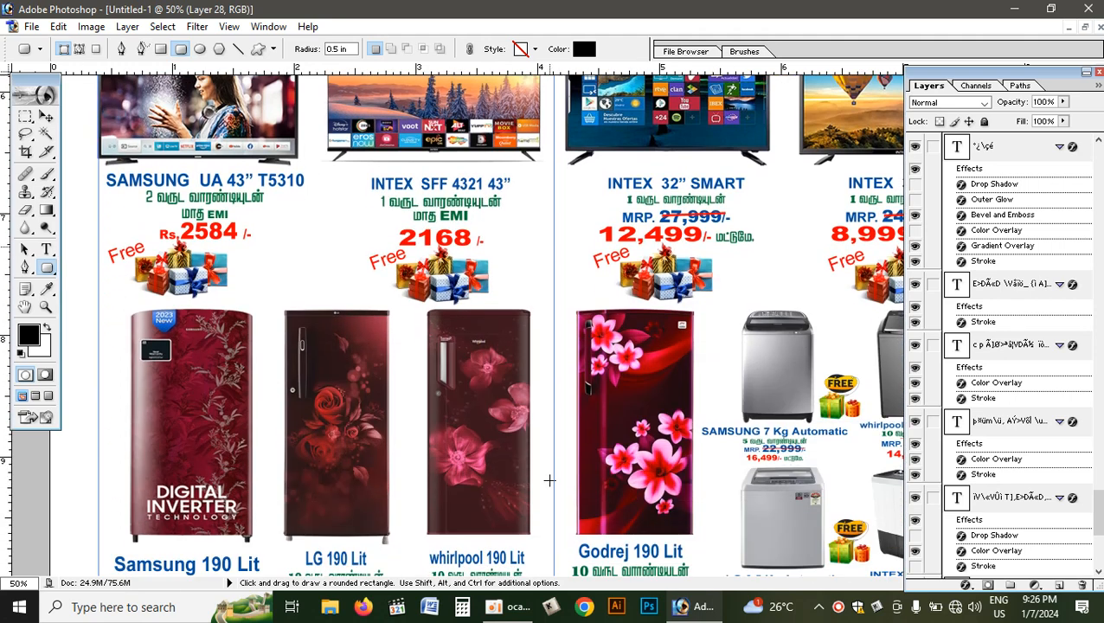
scroll(548, 481, down, 1)
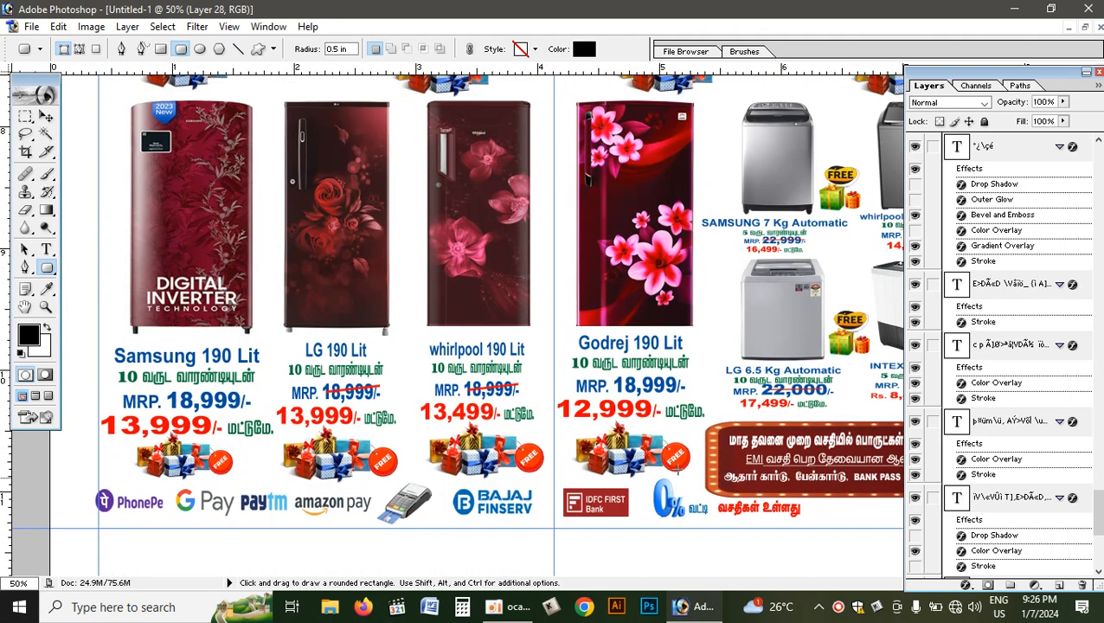
key(v)
click(591, 507)
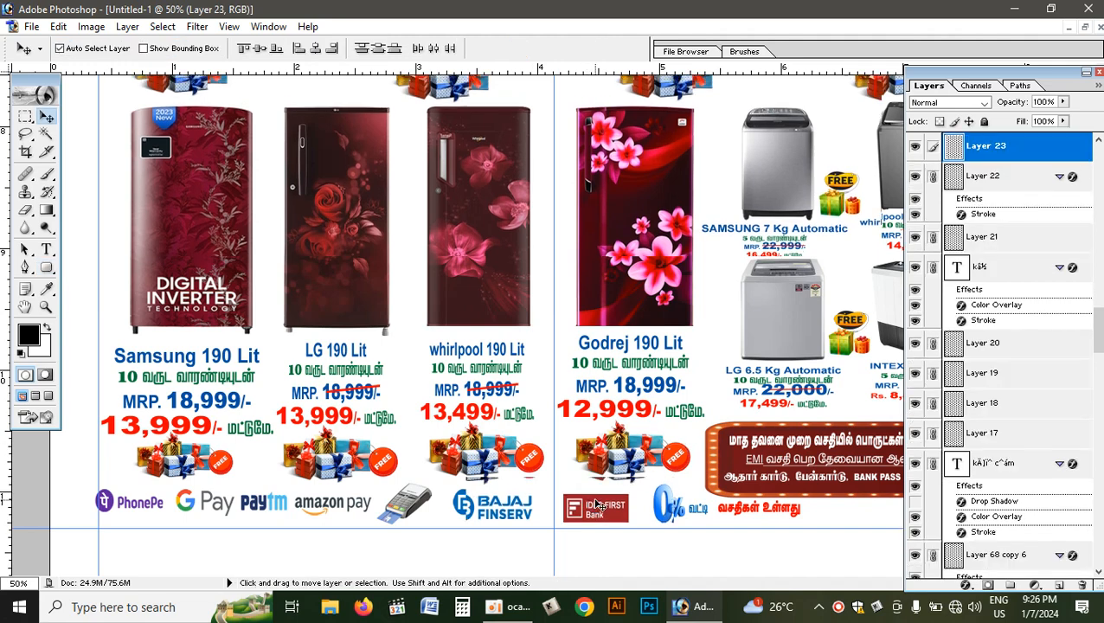
key(shift+Down)
key(shift+Down)
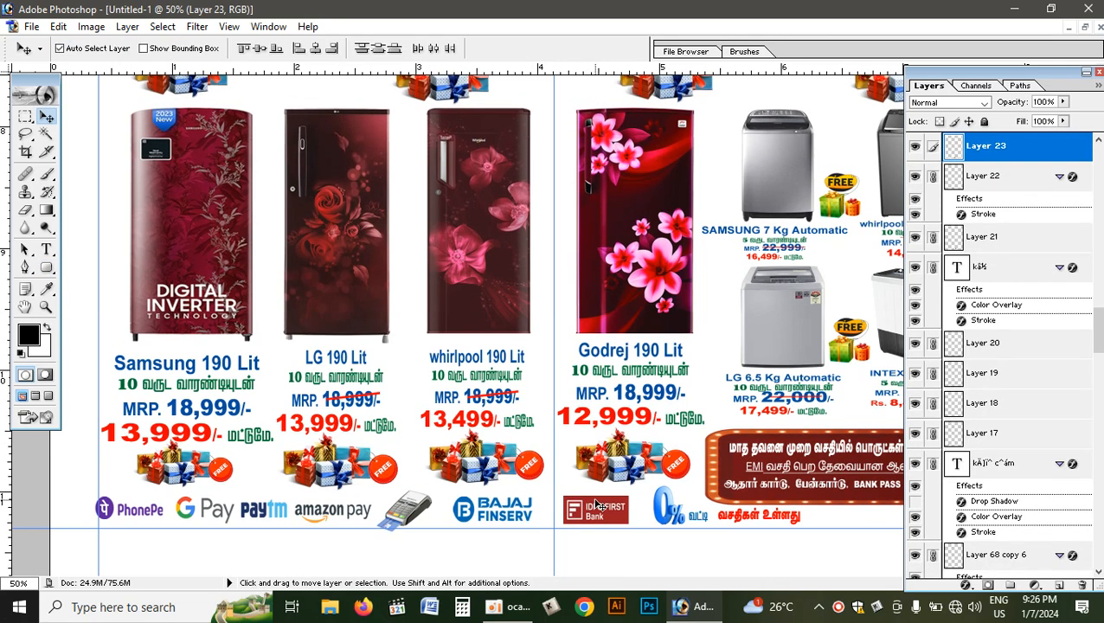
Add a new empty layer directly above the Background layer
key(ctrl+0)
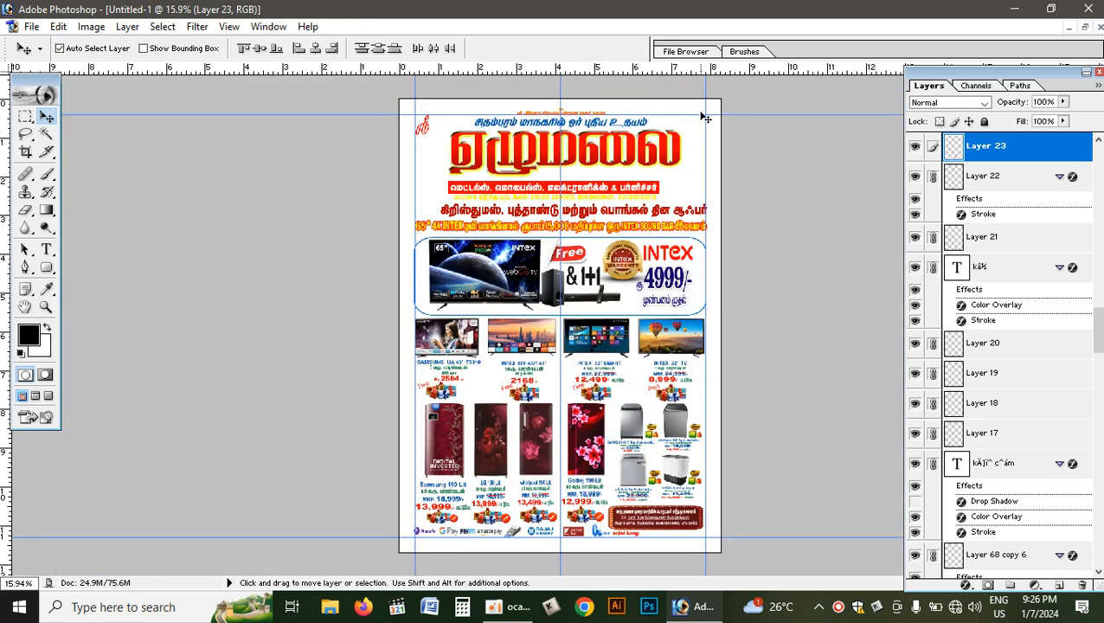
right_click(700, 110)
click(726, 114)
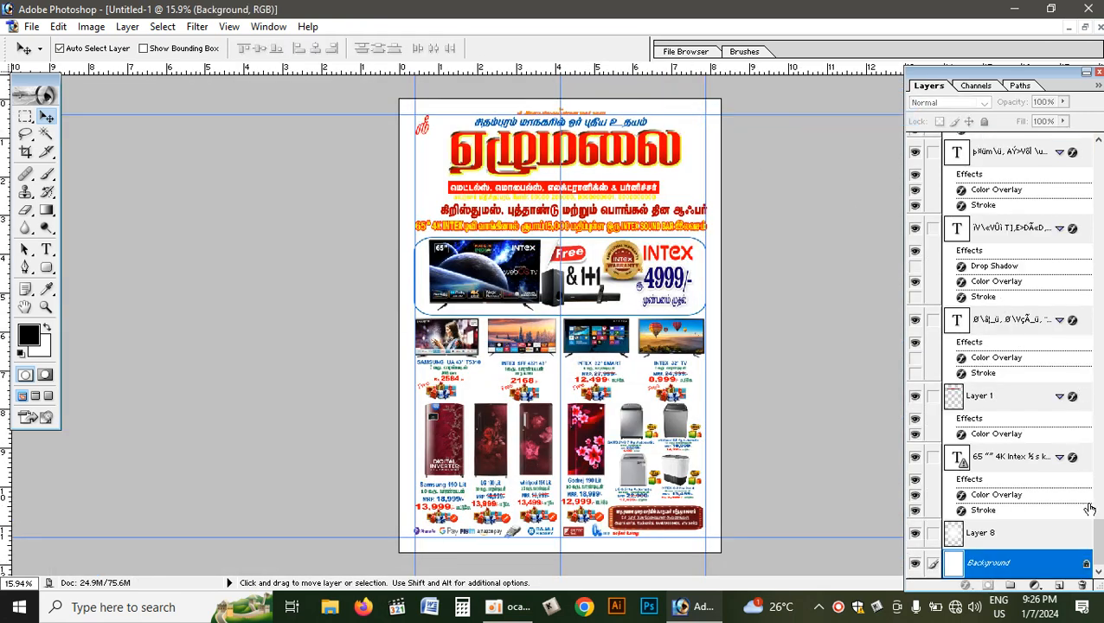
click(1058, 584)
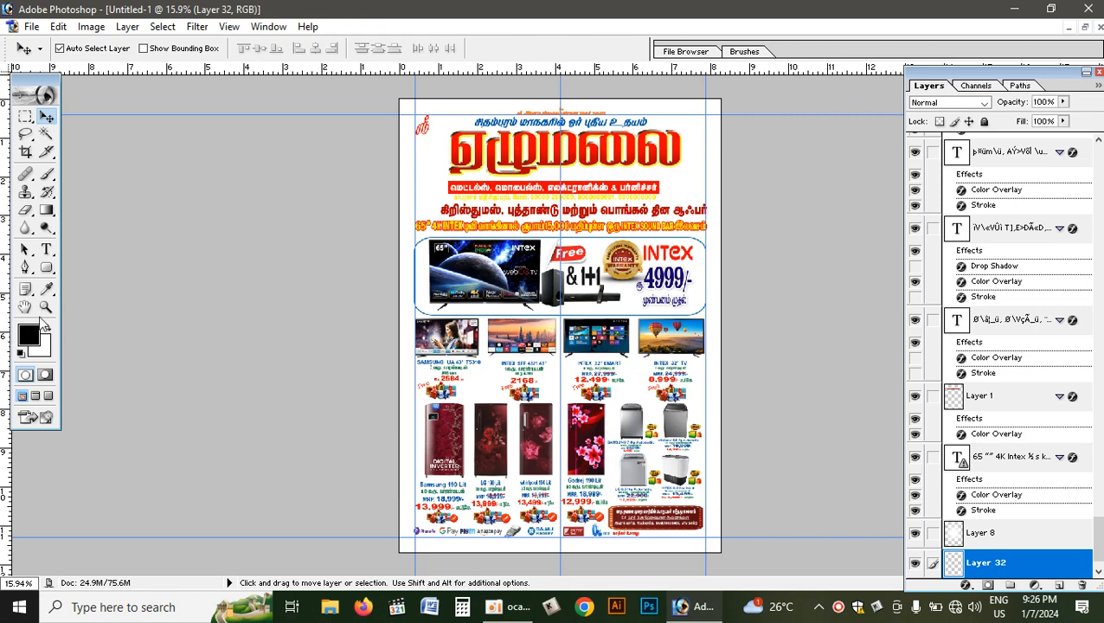
Fill the new empty layer above the Background with a sky blue foreground color
click(47, 289)
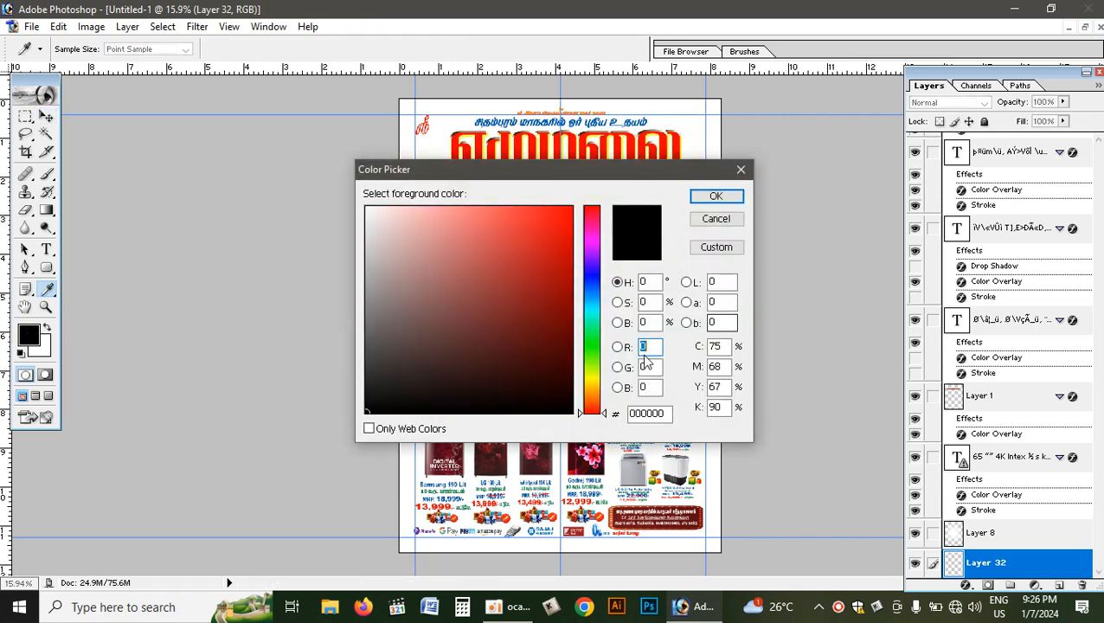
click(591, 303)
click(549, 211)
drag(549, 211, 558, 234)
click(729, 195)
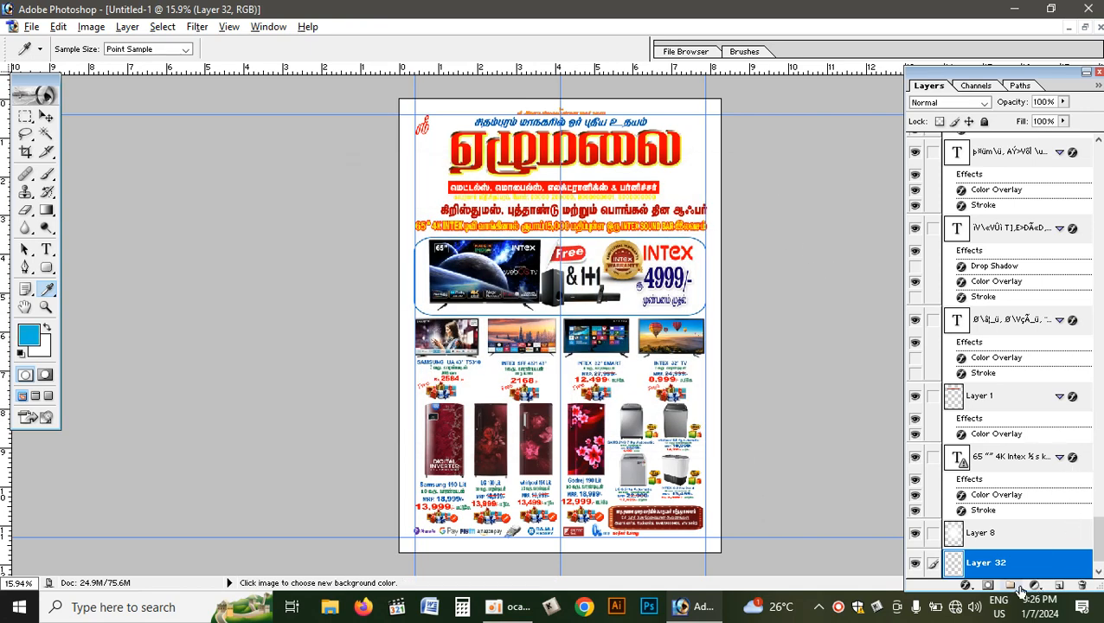
key(alt+BackSpace)
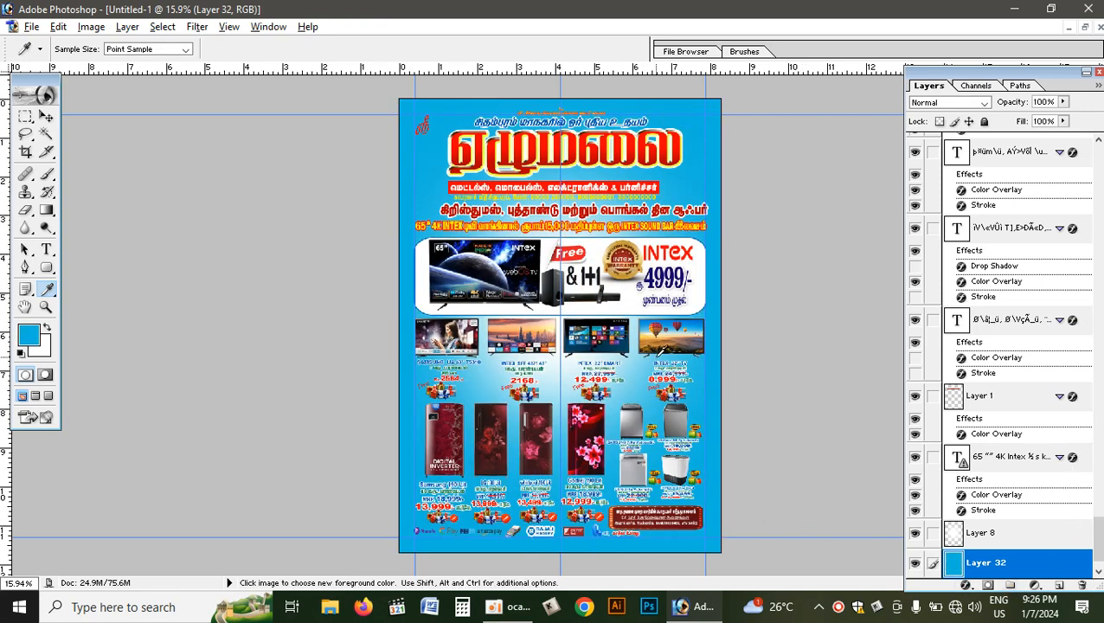
key(v)
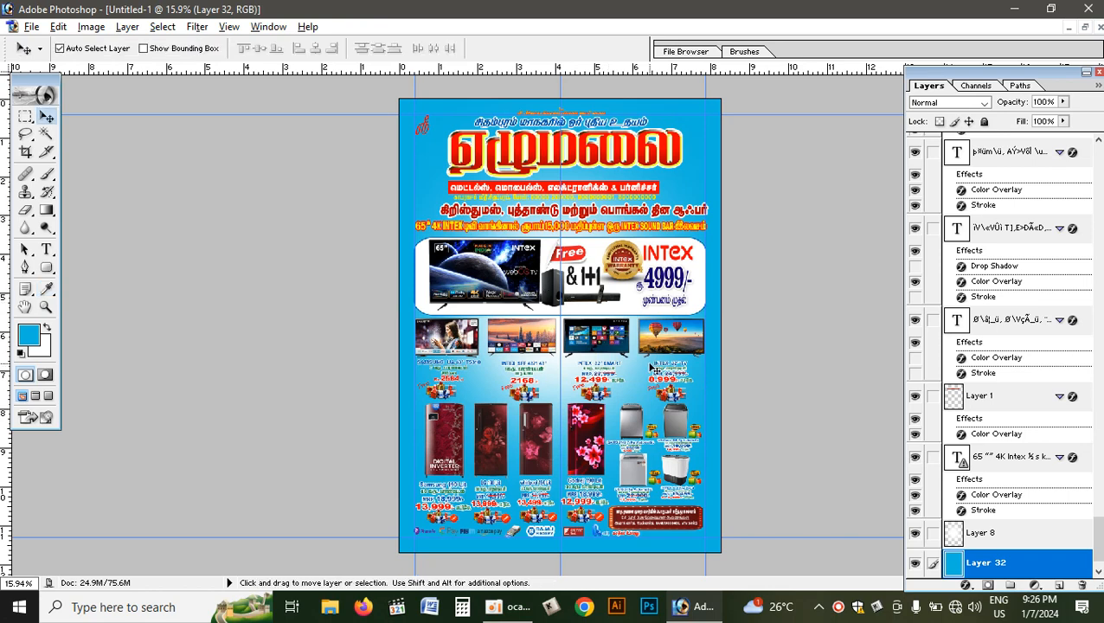
Toggle the white glow layer above the blue fill off and on to examine its effect behind the offers
key(ctrl+plus)
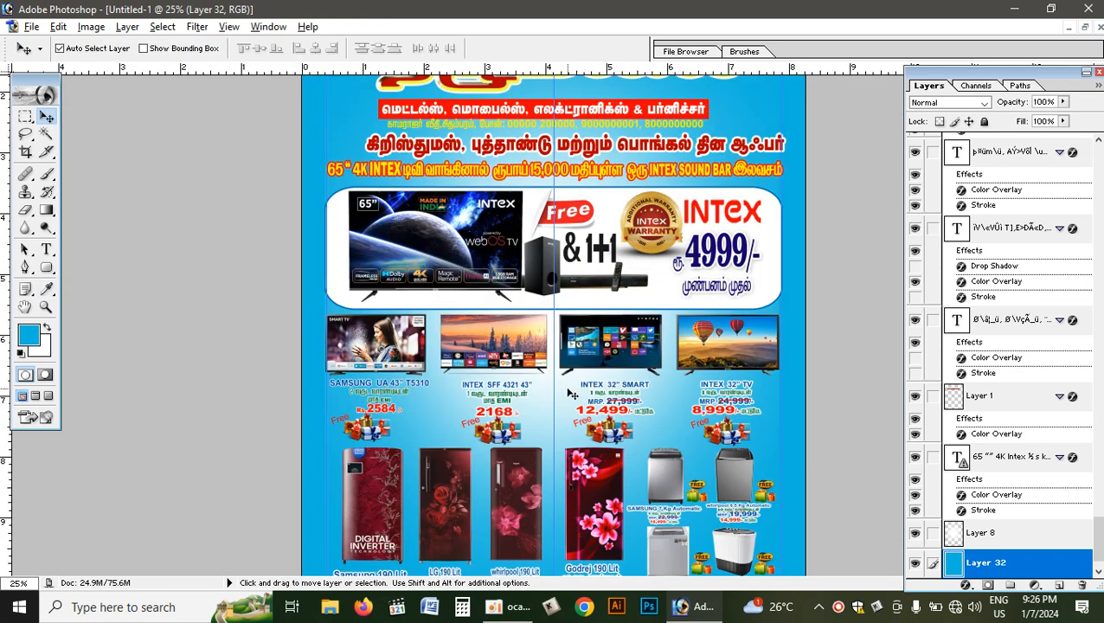
click(995, 531)
click(915, 533)
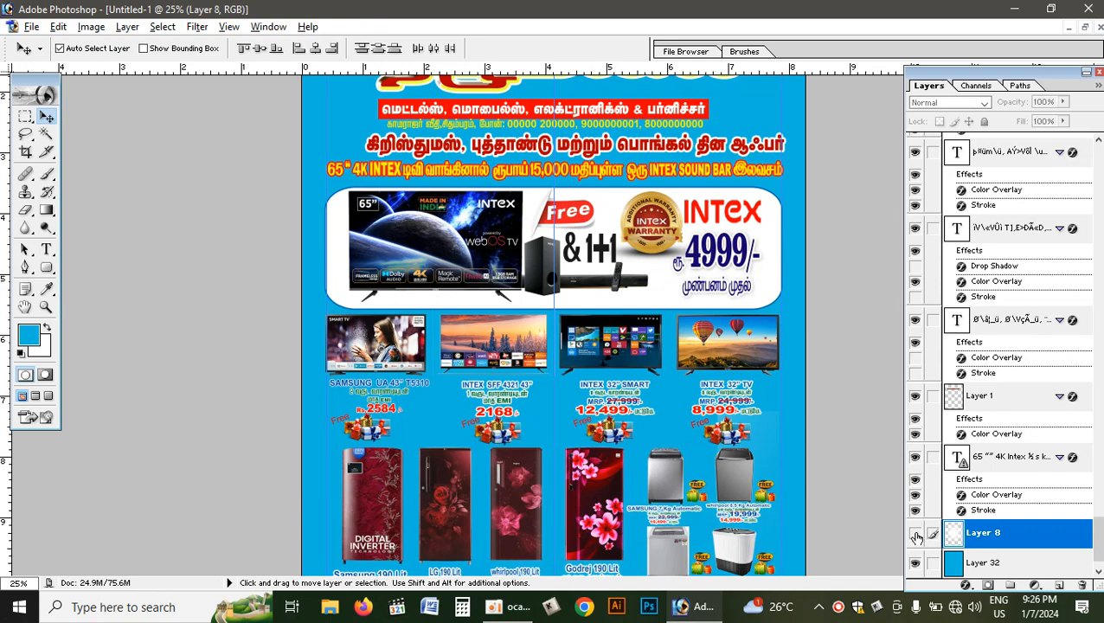
click(915, 533)
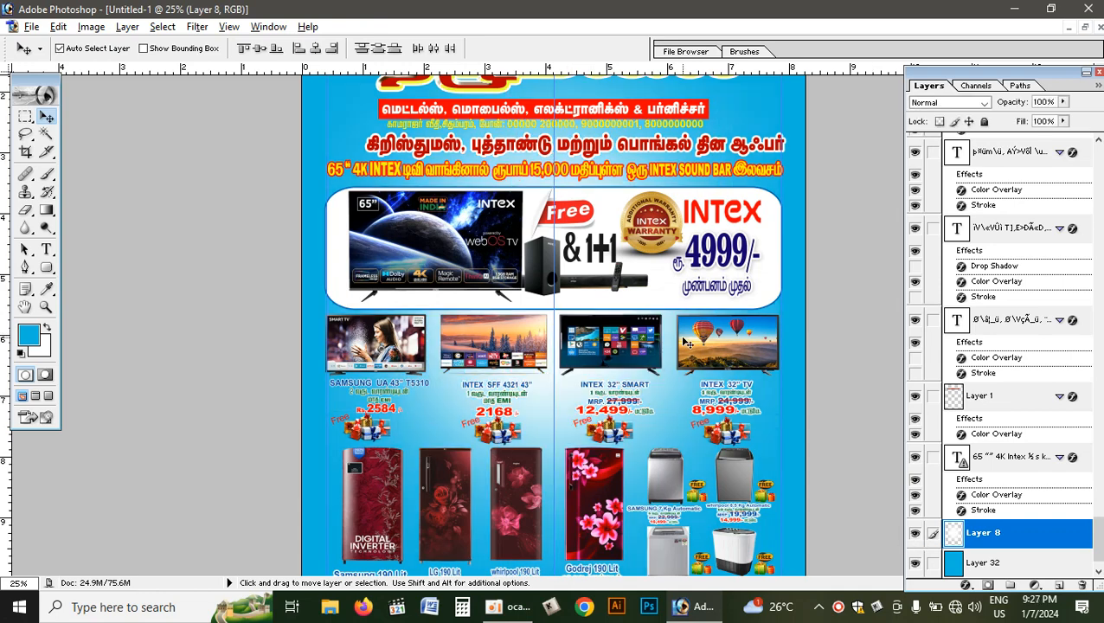
key(ctrl+minus)
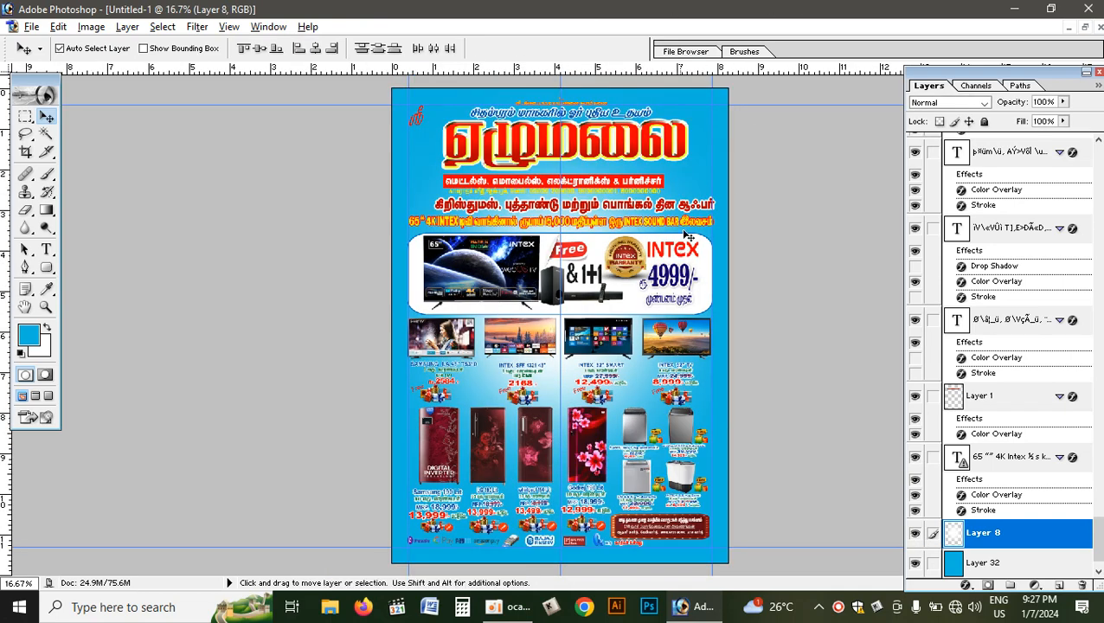
scroll(698, 171, up, 1)
scroll(698, 171, up, 2)
scroll(734, 300, up, 3)
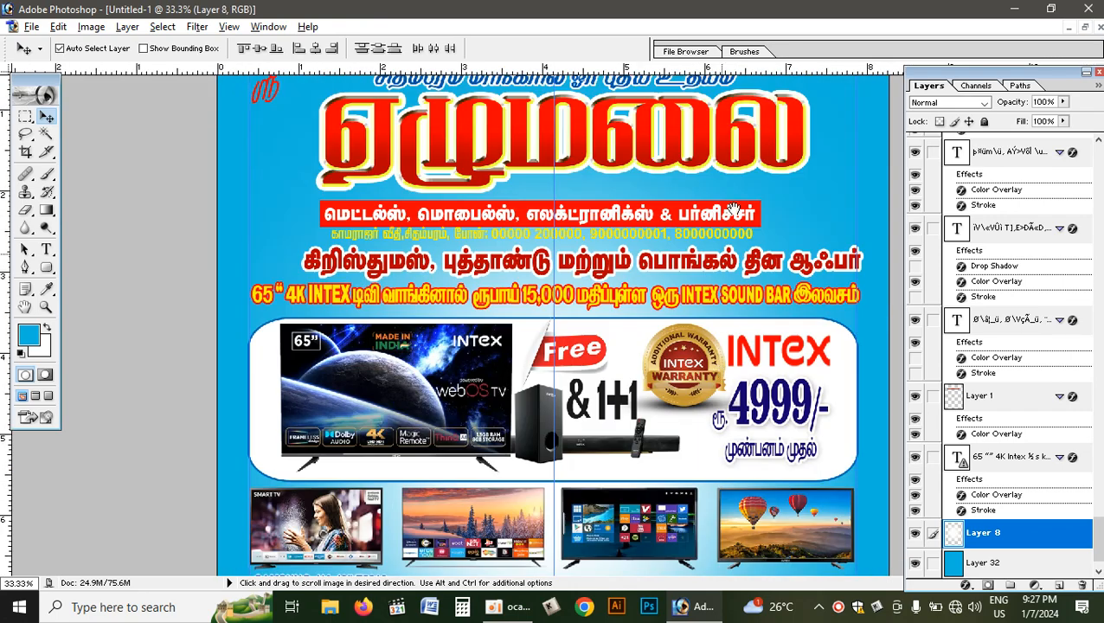
key(ctrl+minus)
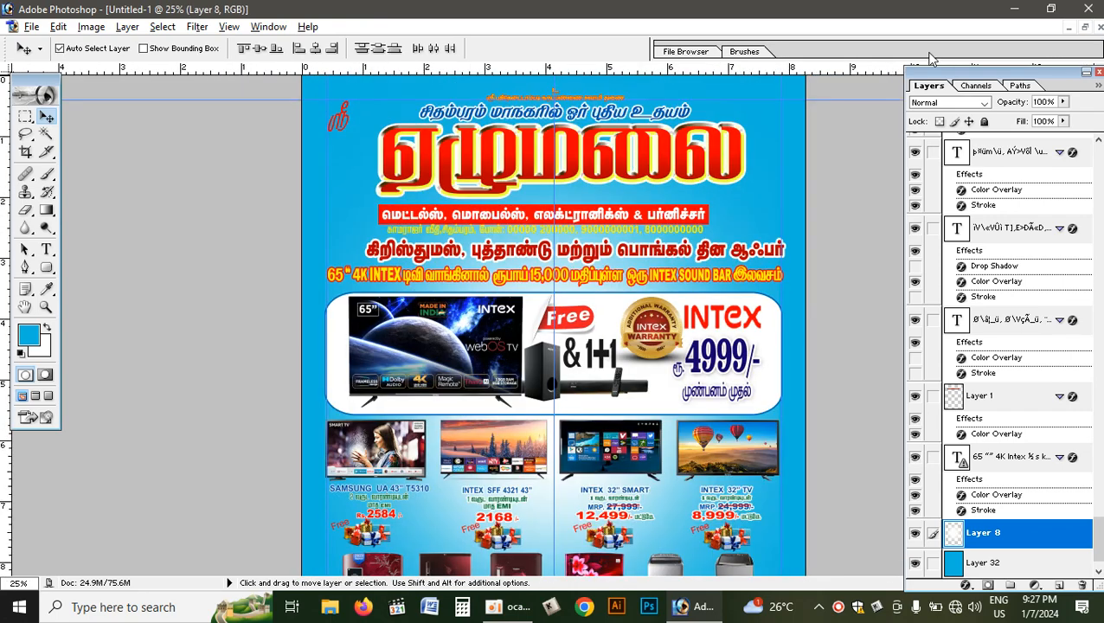
Switch to elumalai front.psd and select the floral pattern layer behind the product offers
click(1084, 27)
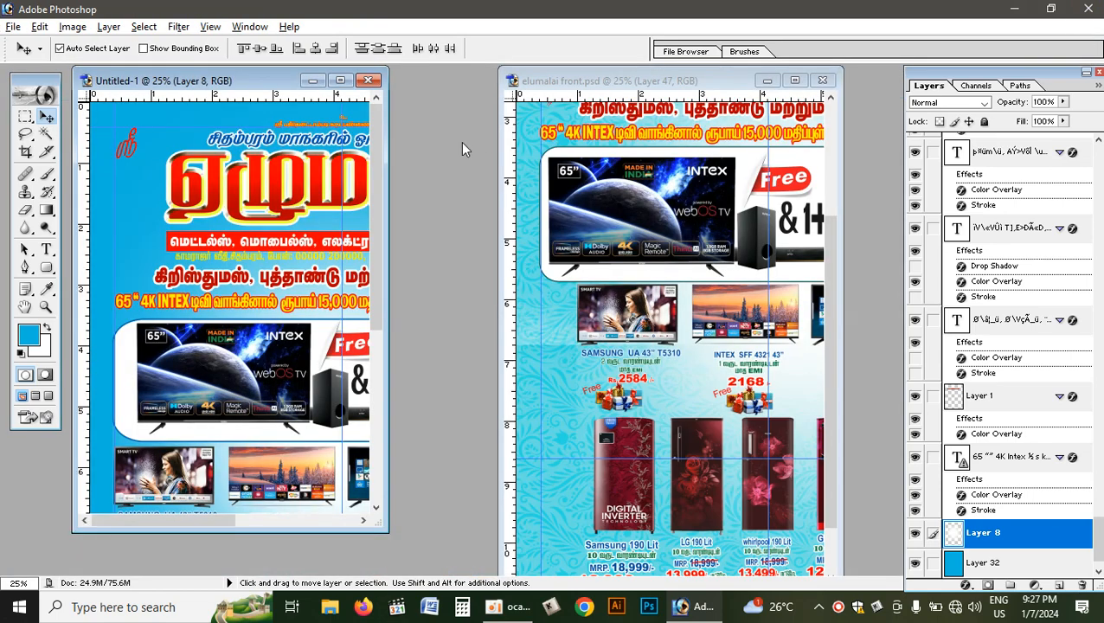
click(572, 233)
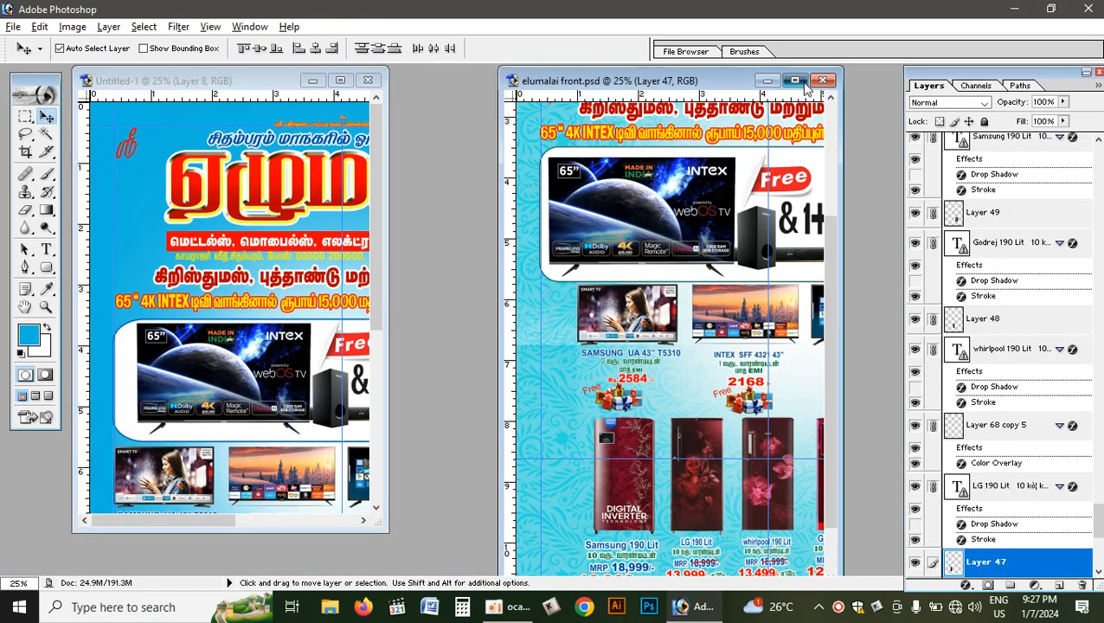
click(794, 79)
key(ctrl+plus)
key(ctrl+plus)
key(ctrl+plus)
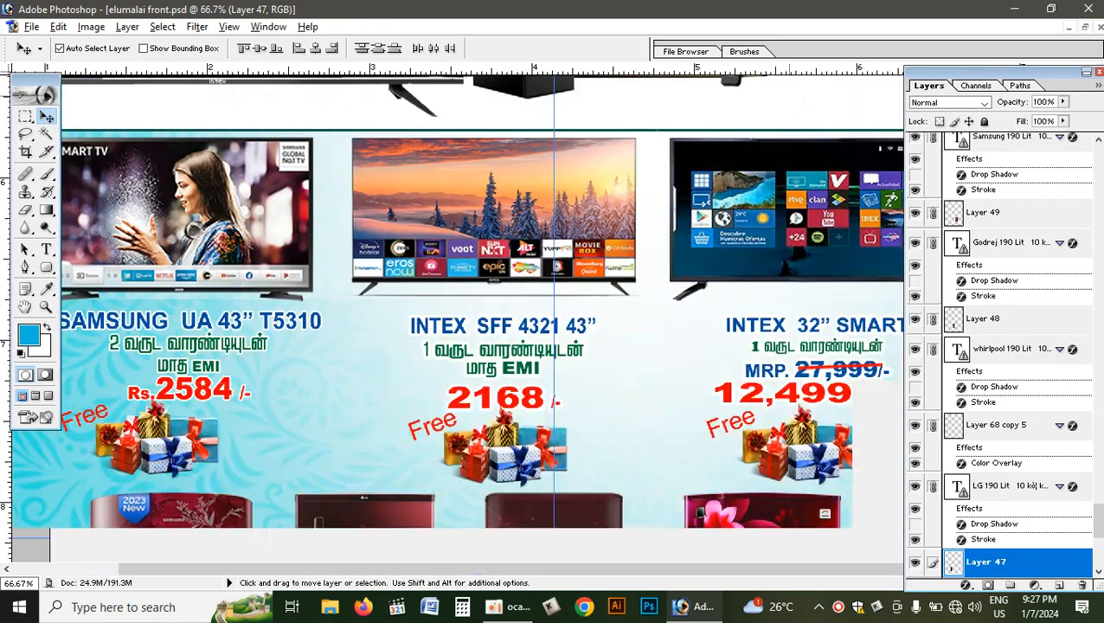
drag(489, 287, 816, 269)
drag(352, 330, 357, 254)
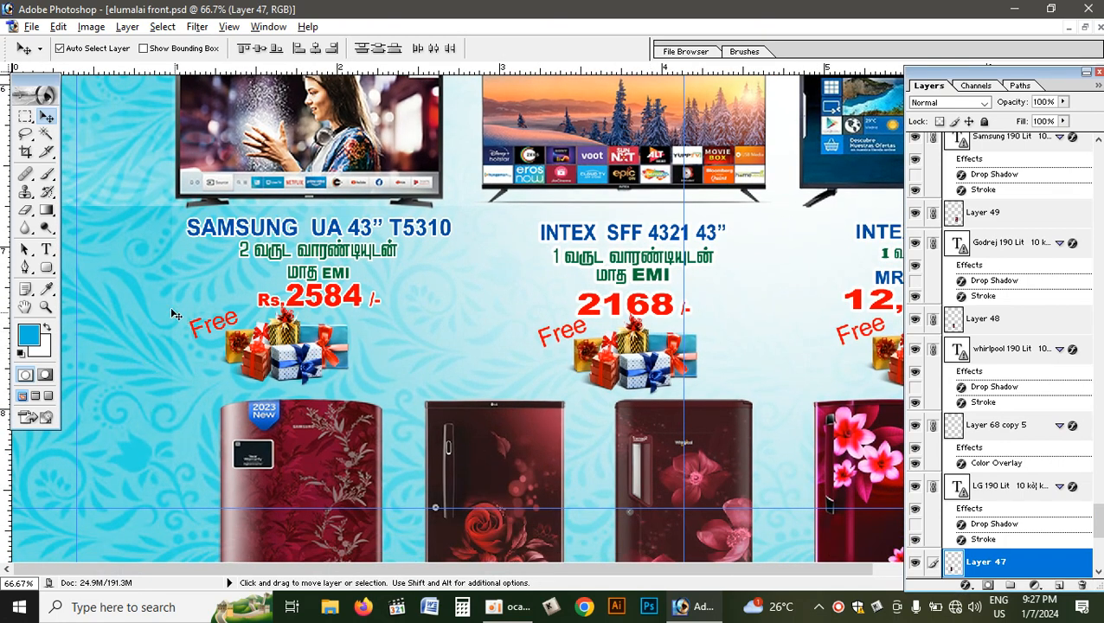
right_click(138, 281)
click(178, 304)
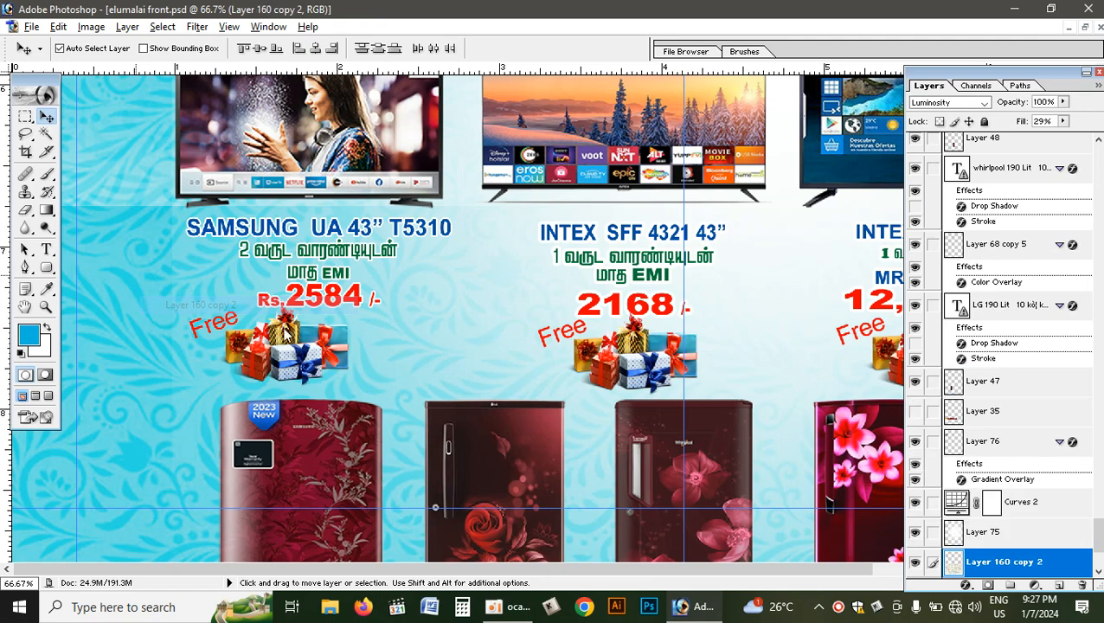
Toggle the floral pattern layer off and on to check which part of the background it covers
click(914, 564)
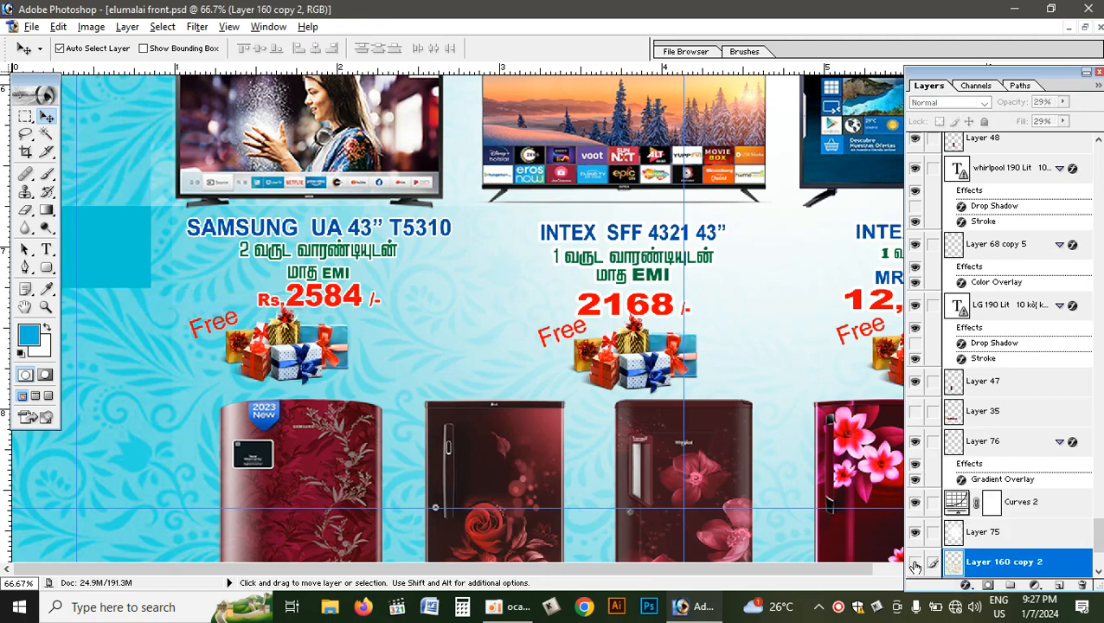
click(914, 564)
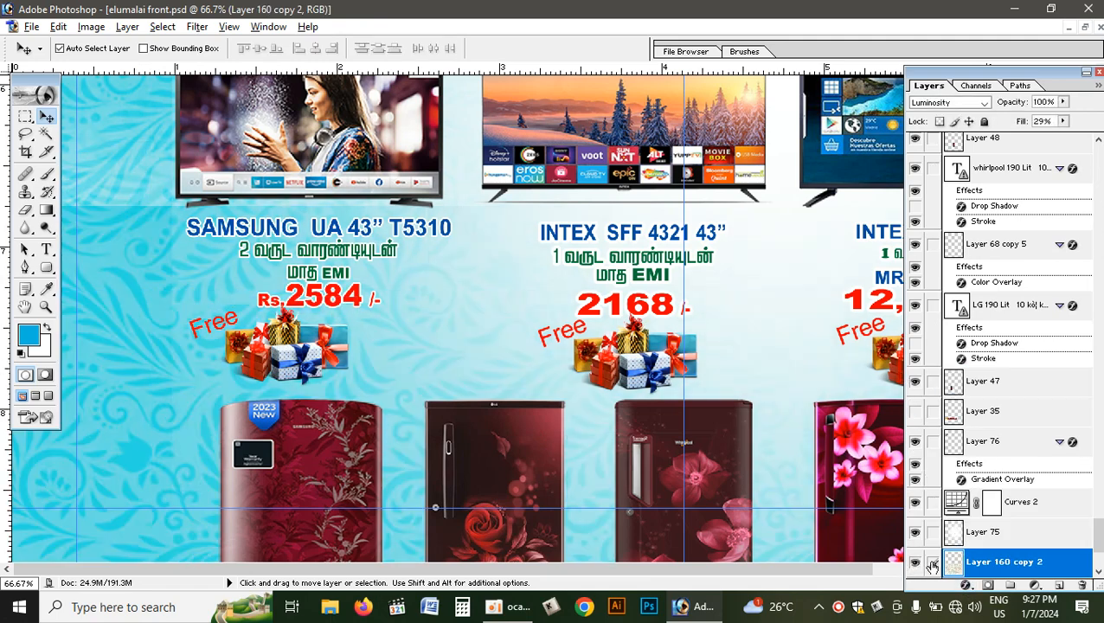
key(ctrl+0)
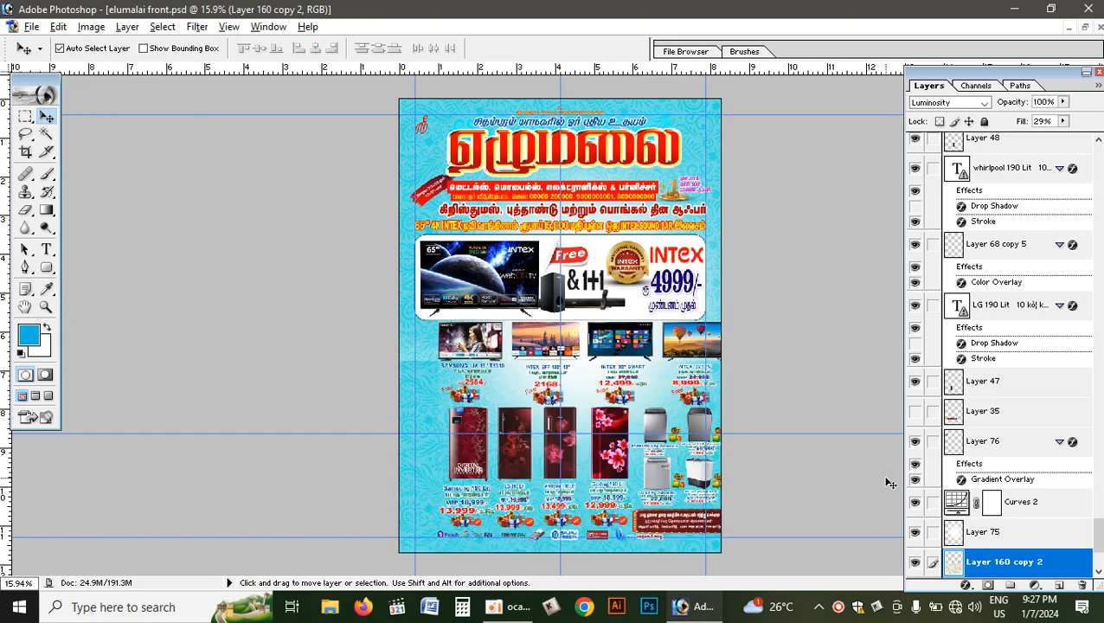
Copy the floral pattern layer from elumalai front.psd into the Untitled-1 flyer, above the white glow layer
click(1082, 29)
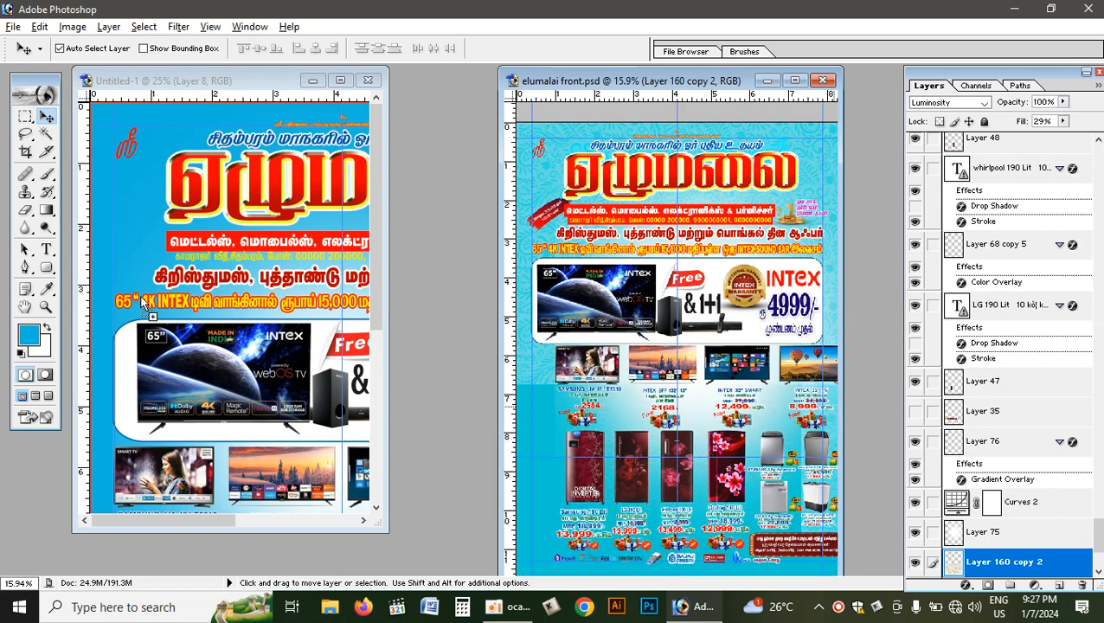
click(124, 252)
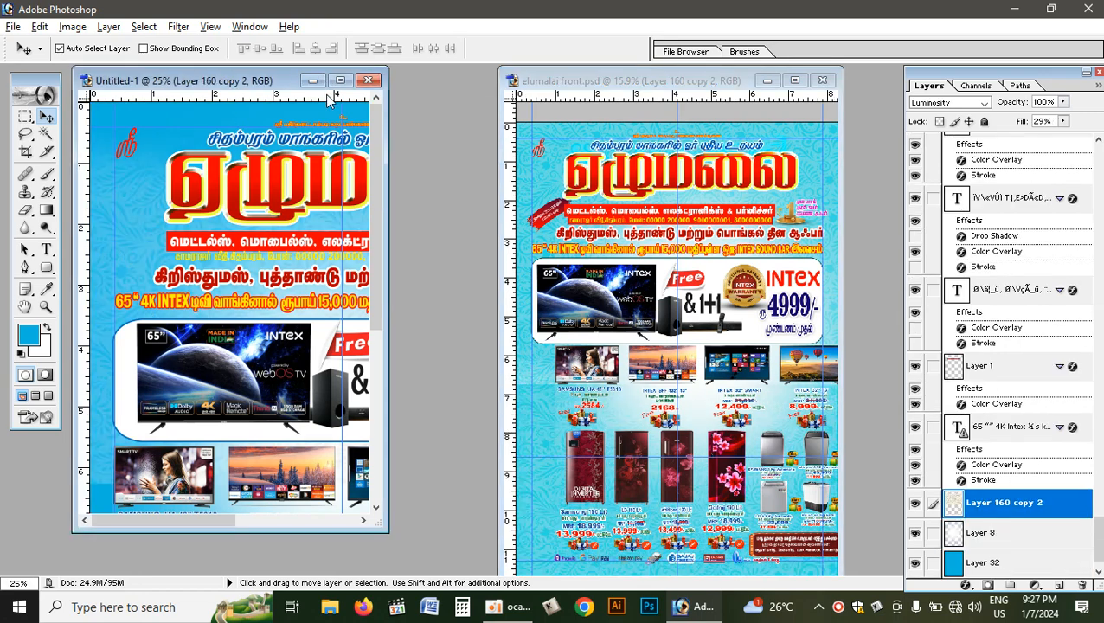
click(340, 80)
key(ctrl+minus)
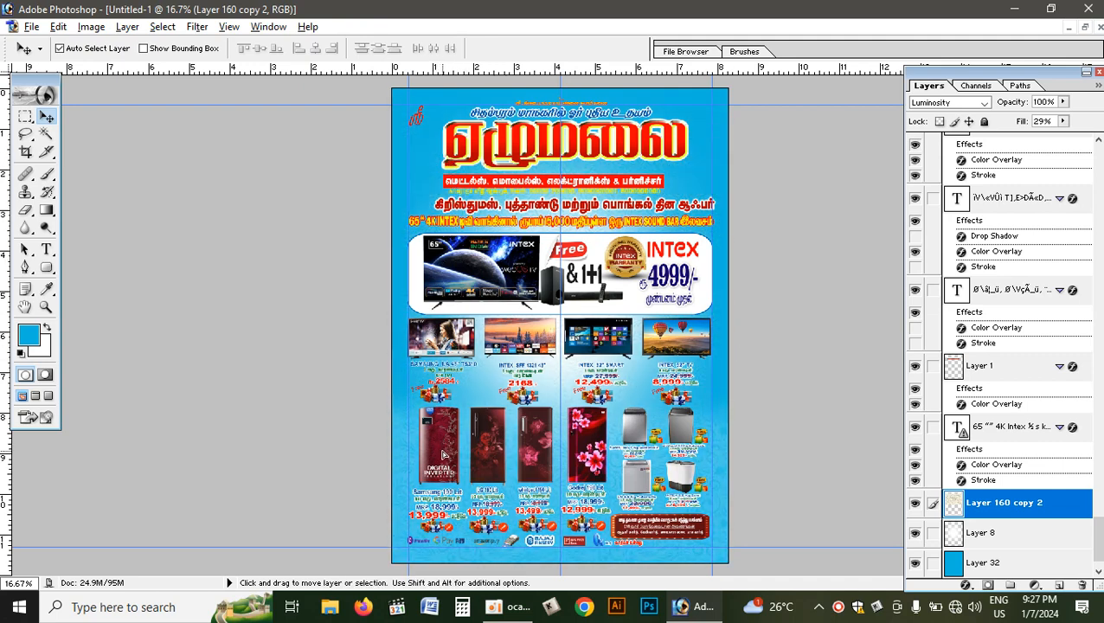
Move the floral pattern up so its lower edge lines up with the bottom of the page
key(ctrl+t)
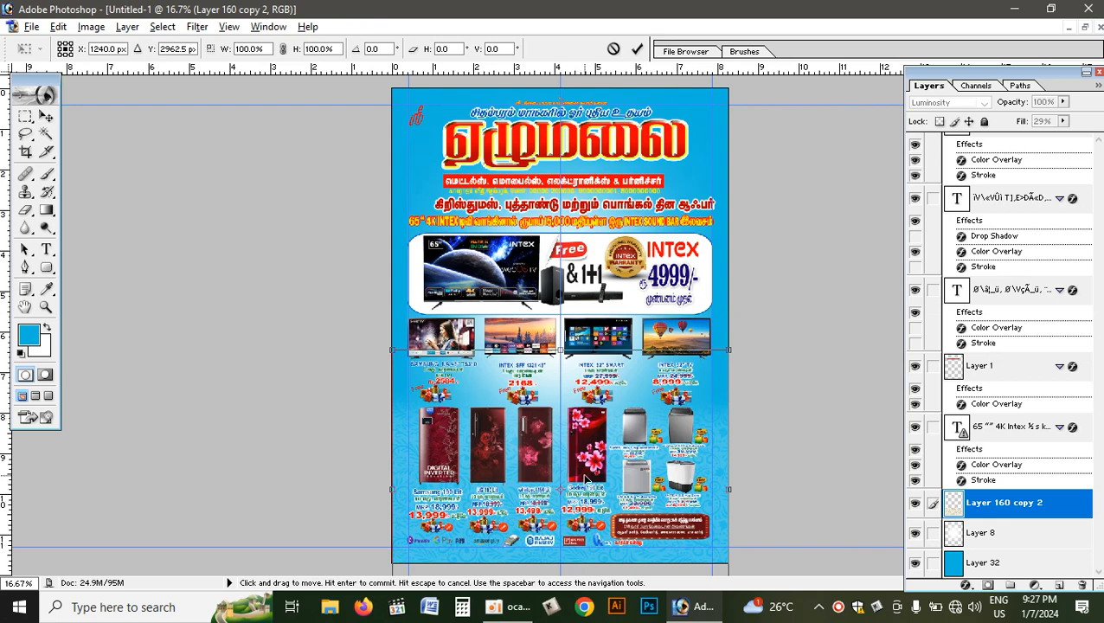
drag(718, 424, 711, 381)
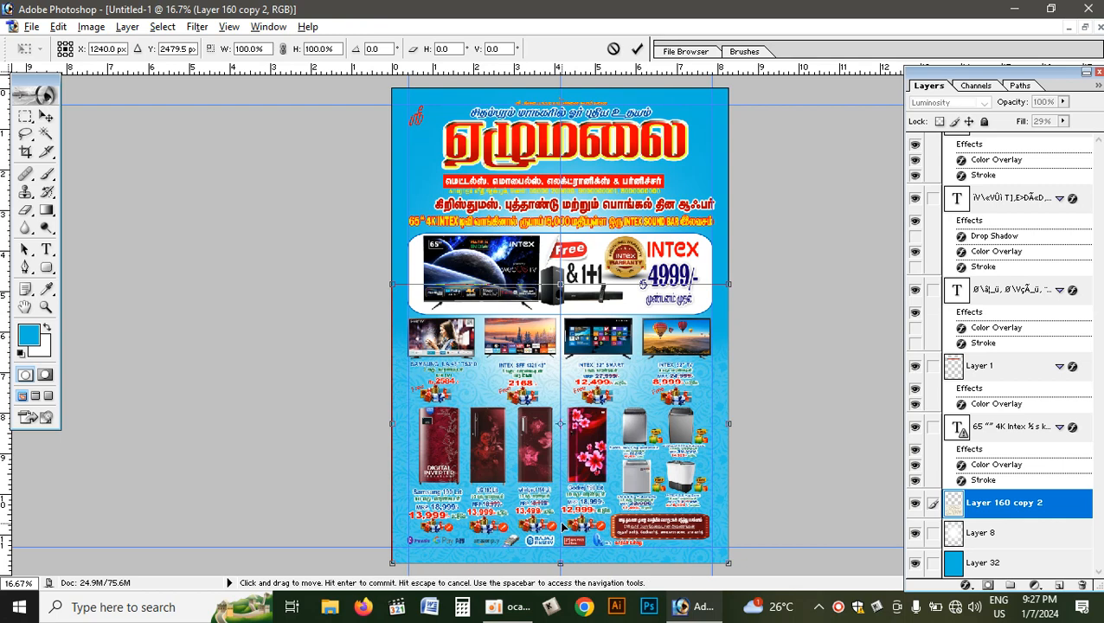
key(Return)
Duplicate the floral pattern layer, flip the copy vertically and position it over the upper part of the page
key(ctrl+j)
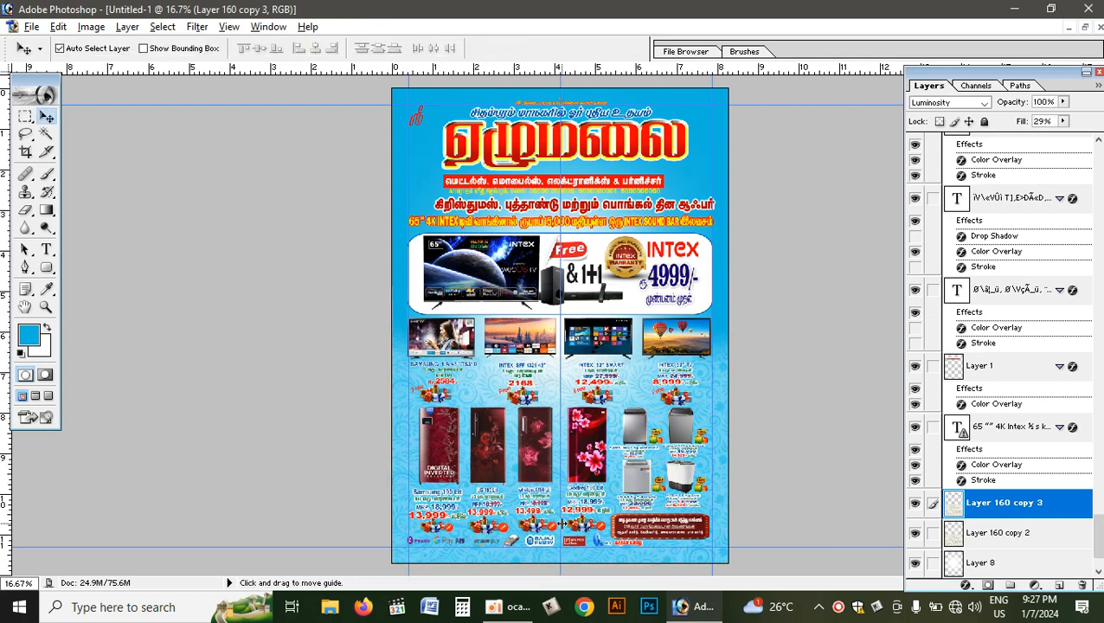
key(ctrl+t)
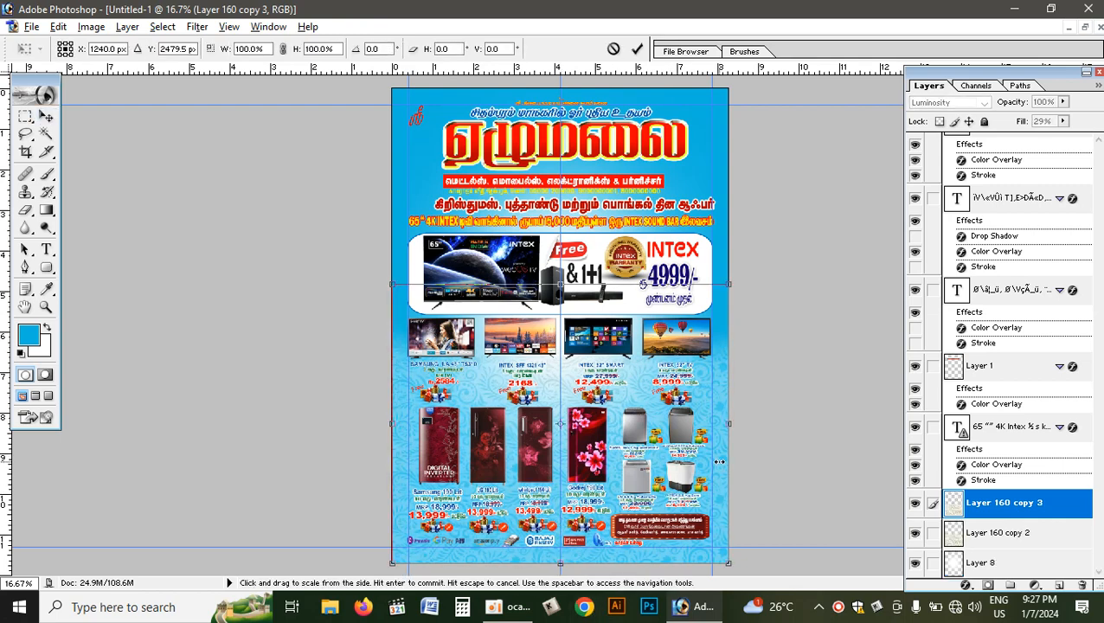
right_click(720, 245)
click(776, 449)
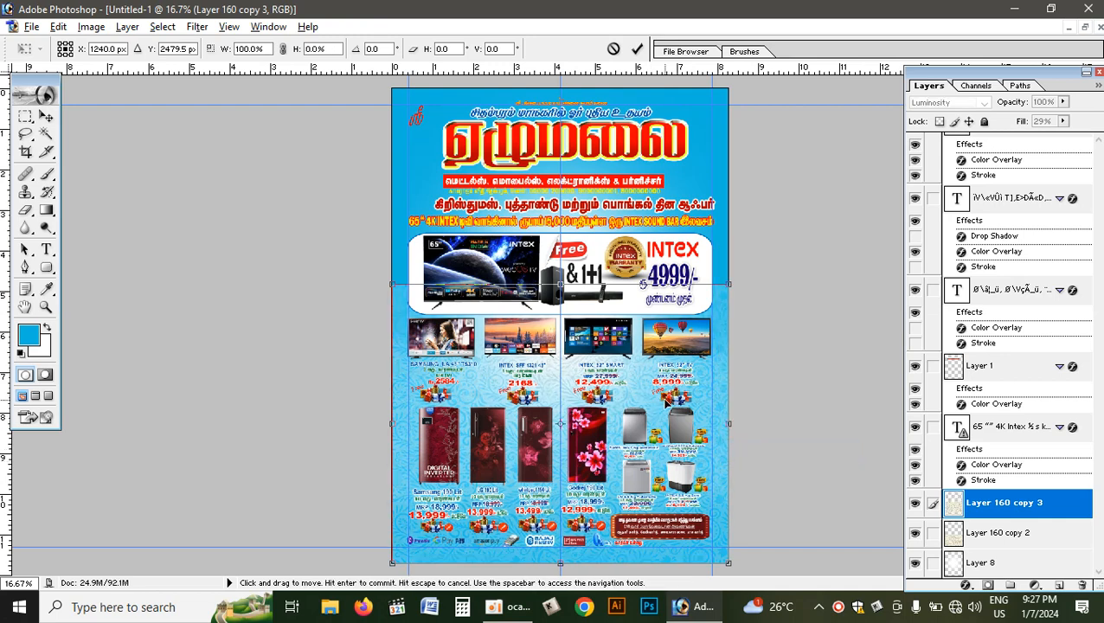
key(Return)
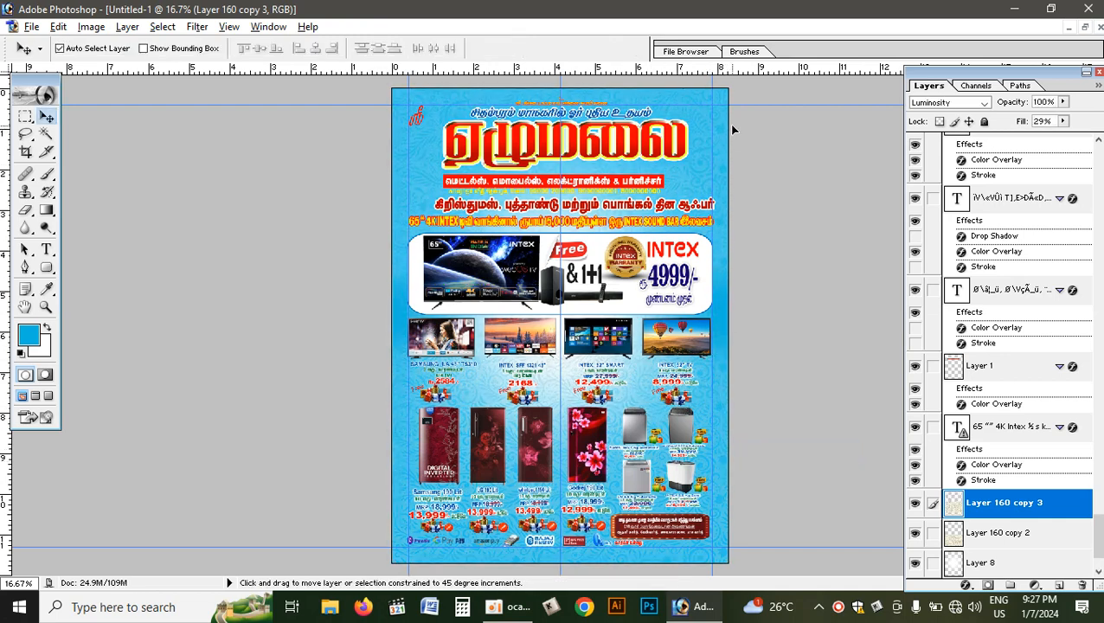
Link the two floral pattern layers and merge them into a single layer
key(ctrl+plus)
key(ctrl+plus)
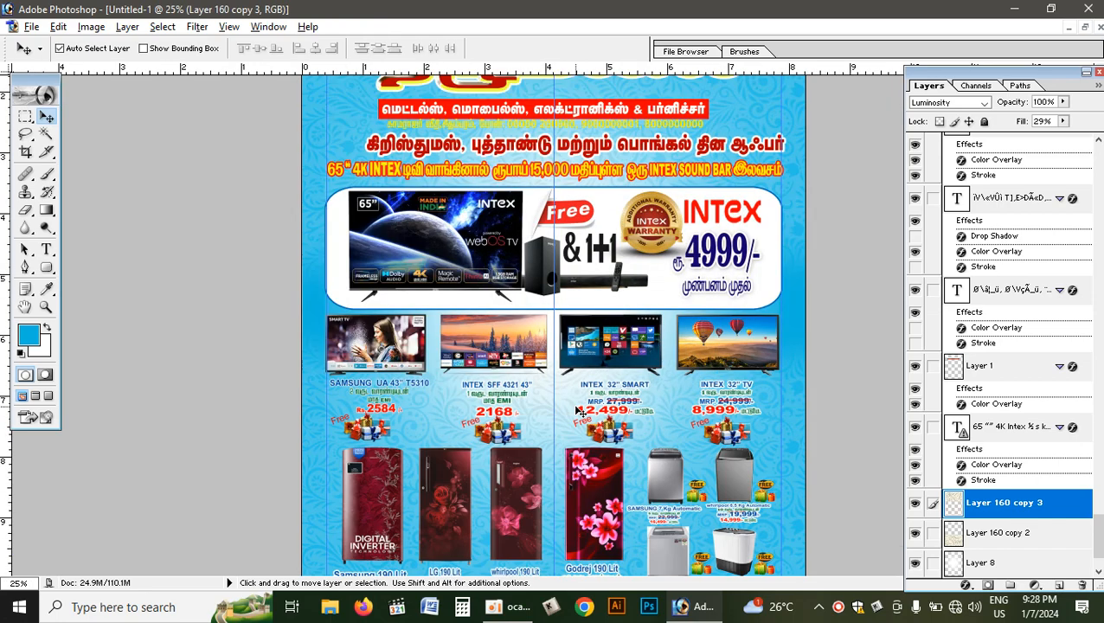
scroll(377, 437, down, 4)
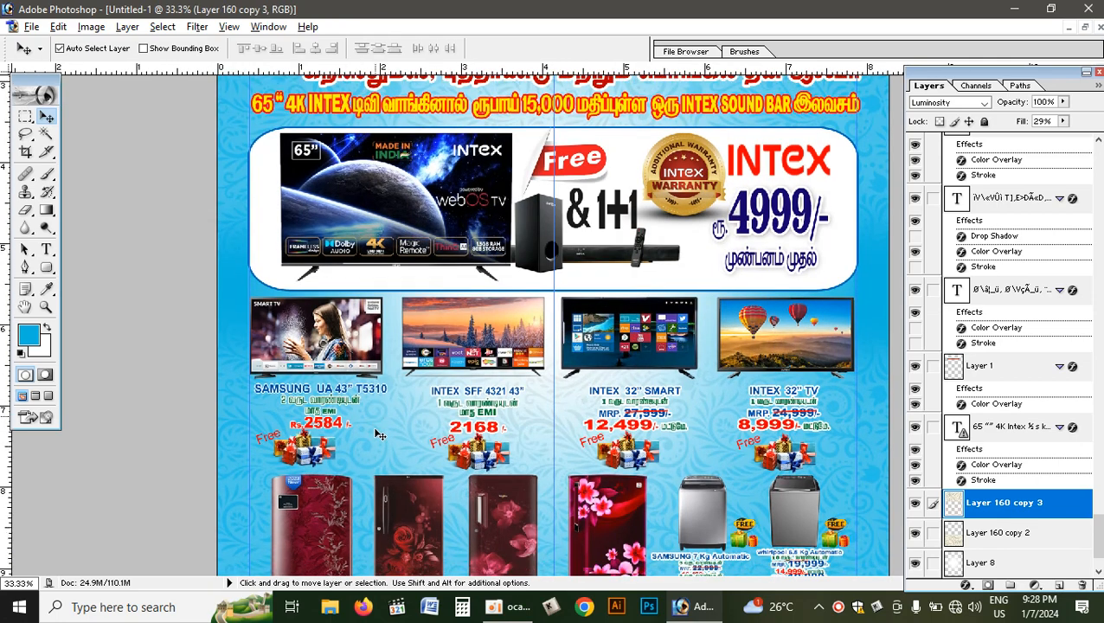
click(932, 533)
key(ctrl+e)
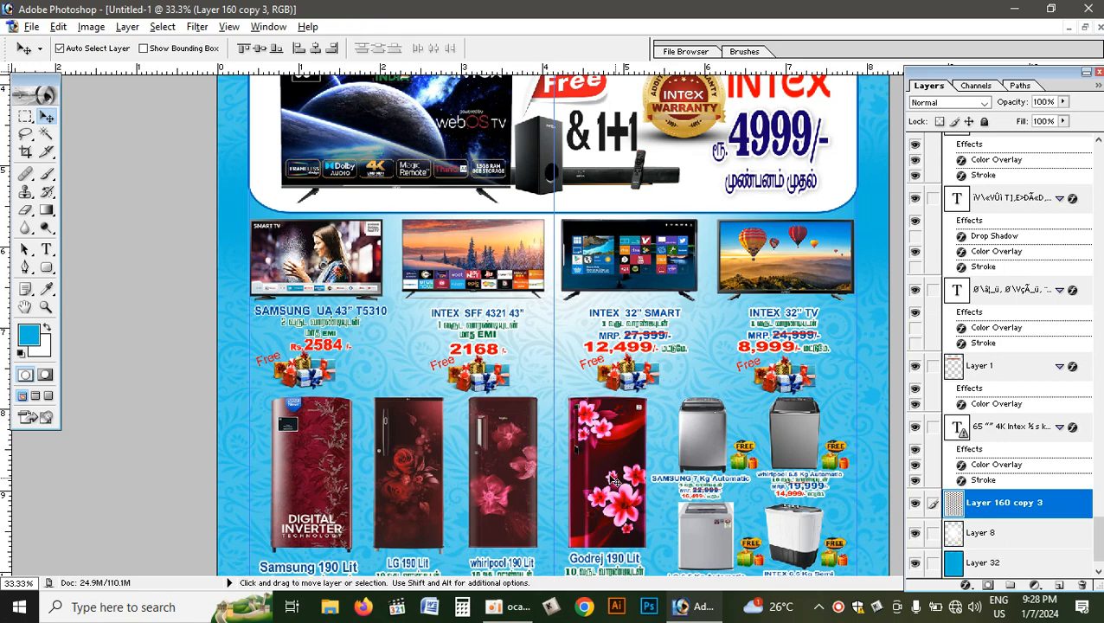
Erase the floral pattern from the middle of the page with a soft 2500 px Eraser, keeping it near the edges
key(ctrl+minus)
key(ctrl+minus)
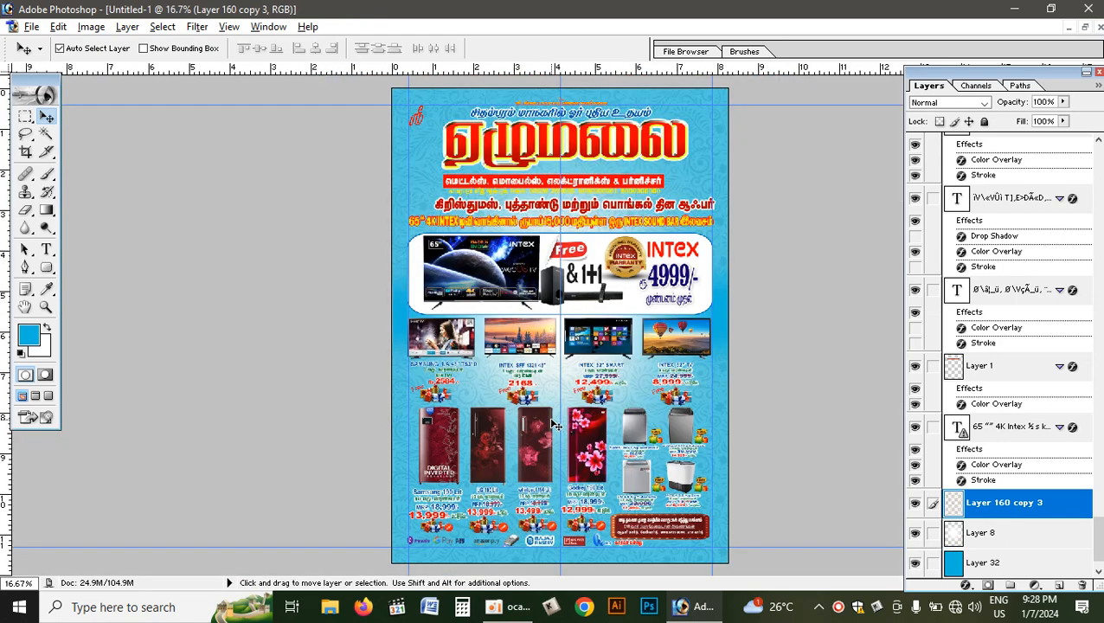
key(e)
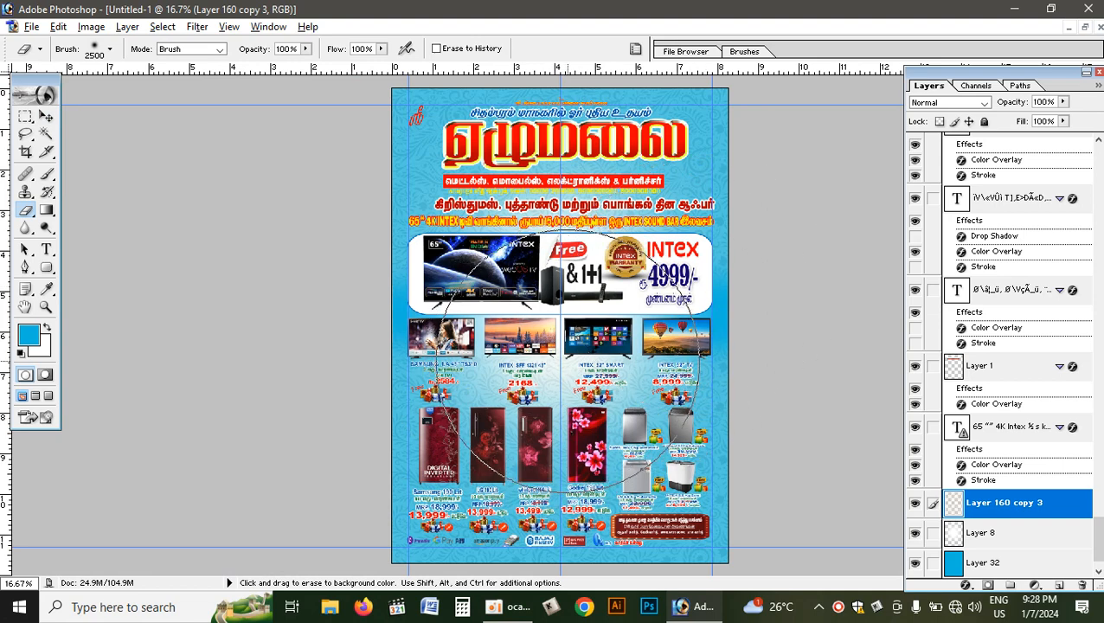
key(d)
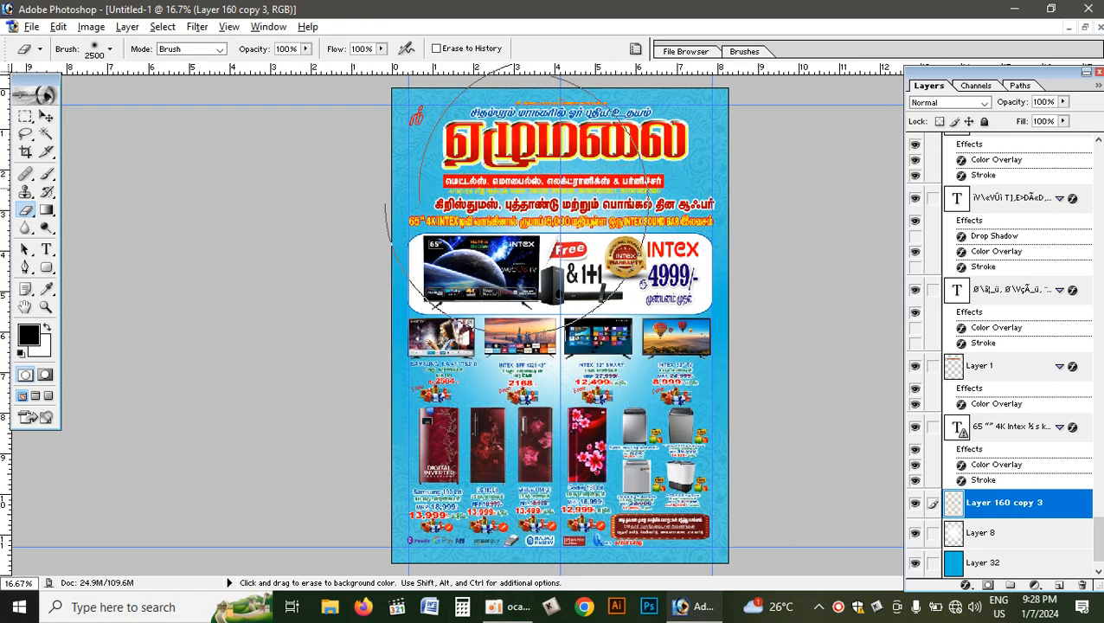
key(ctrl+plus)
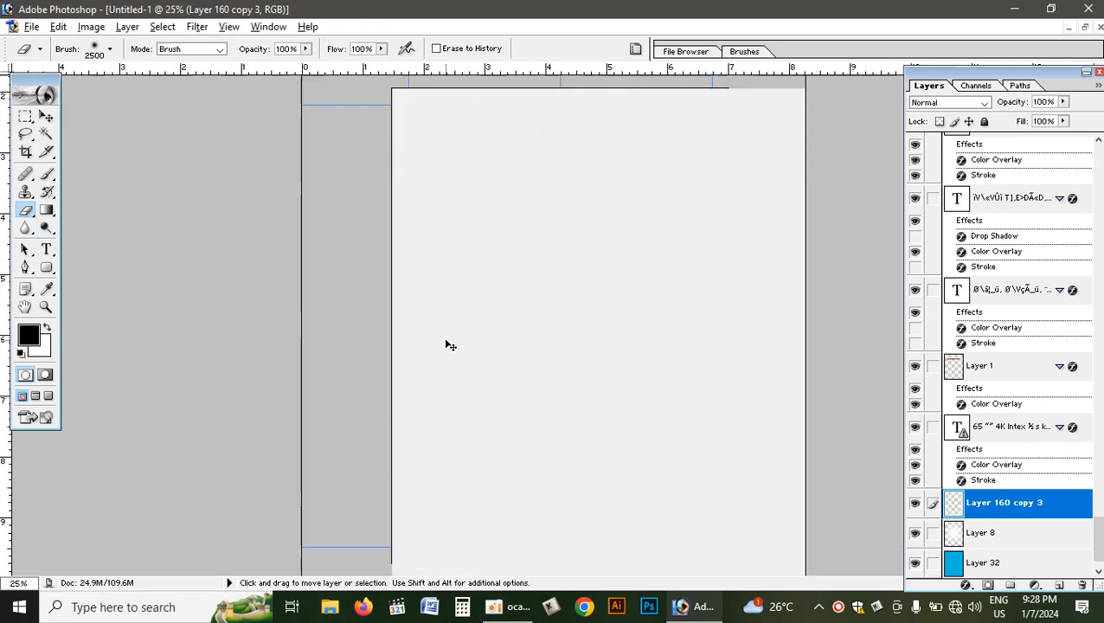
key(ctrl+plus)
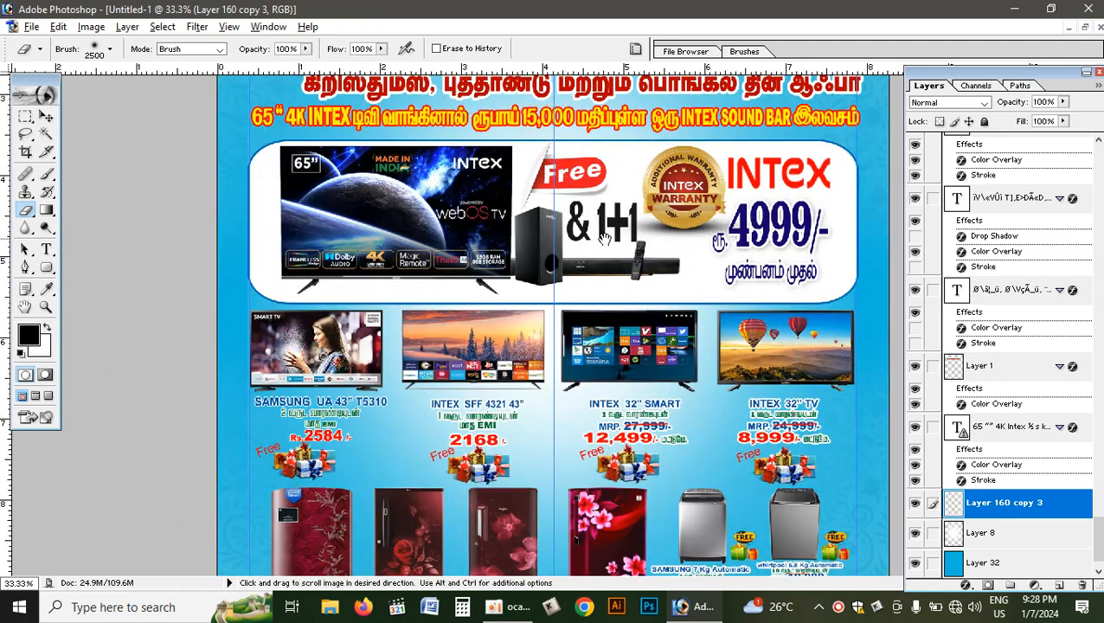
Nudge the linked INTEX TV, sound bar, warranty badge and price elements slightly down and to the left within the white panel
scroll(605, 242, up, 5)
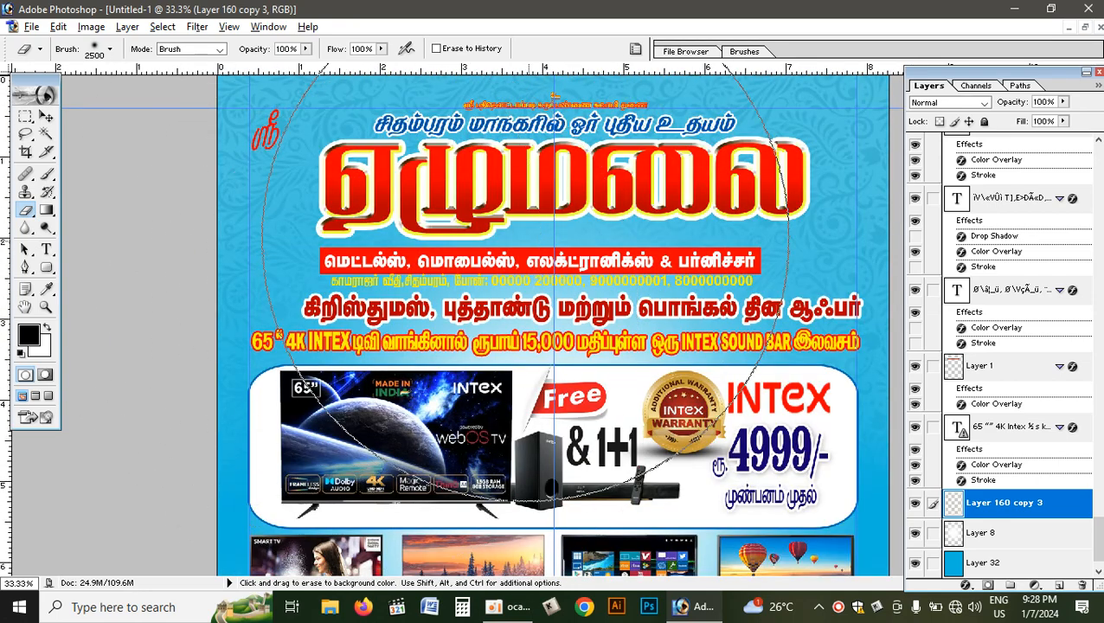
key(ctrl+minus)
key(ctrl+minus)
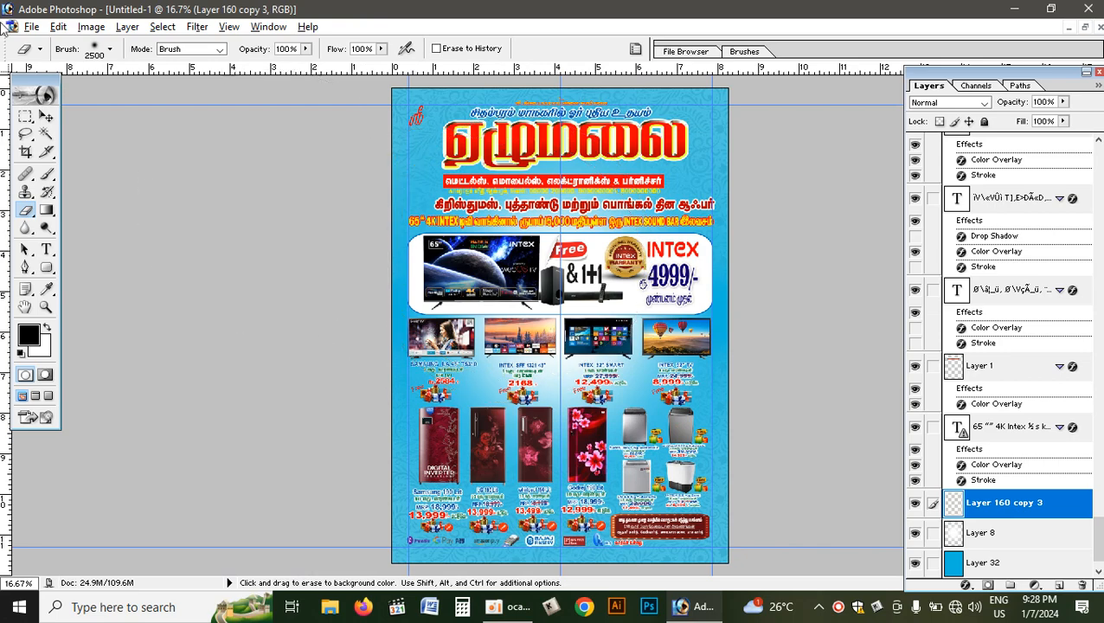
click(46, 116)
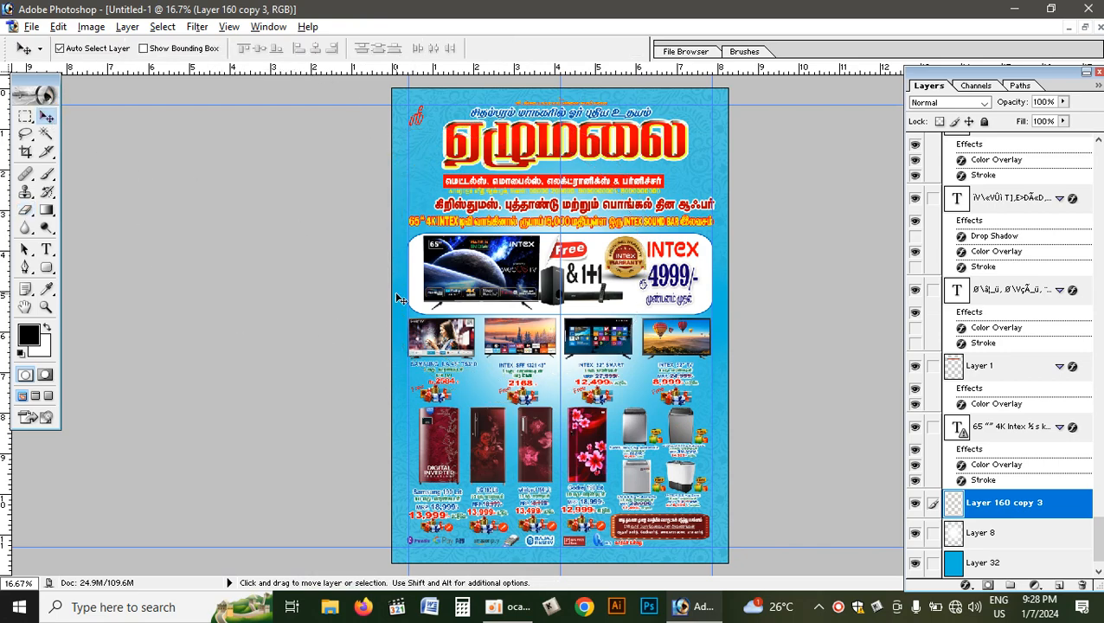
key(ctrl+plus)
key(ctrl+plus)
key(space)
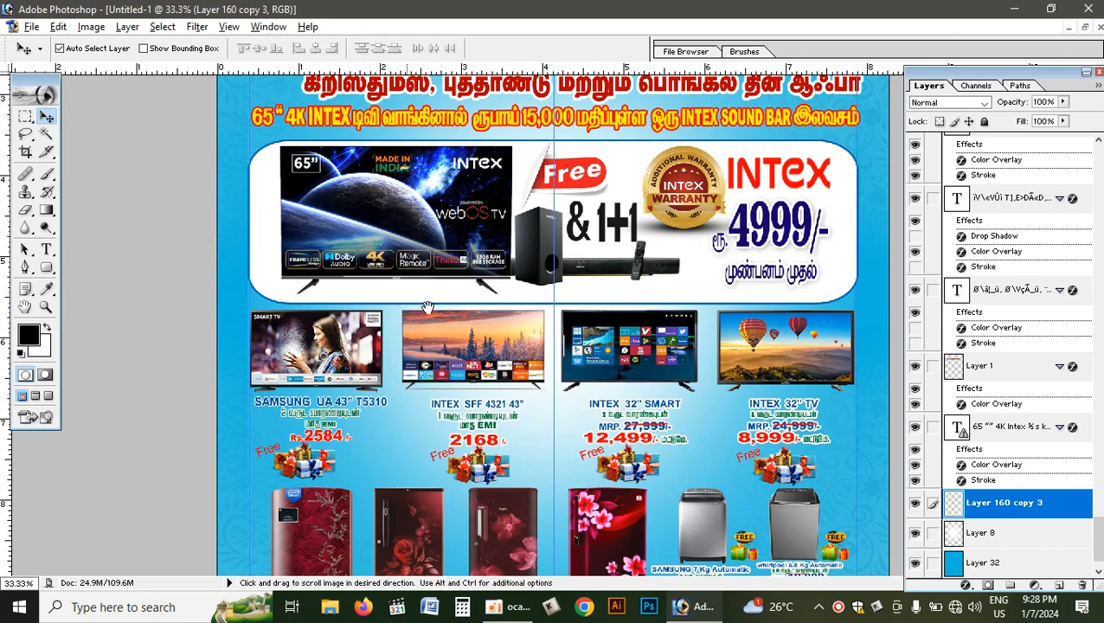
right_click(386, 208)
click(417, 216)
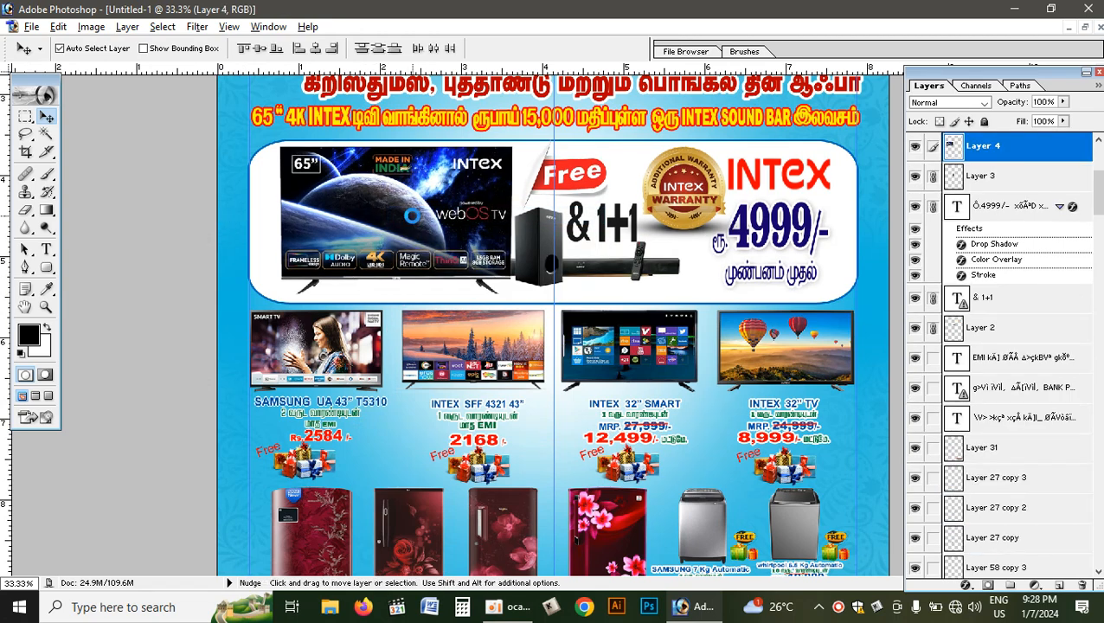
key(shift+Down)
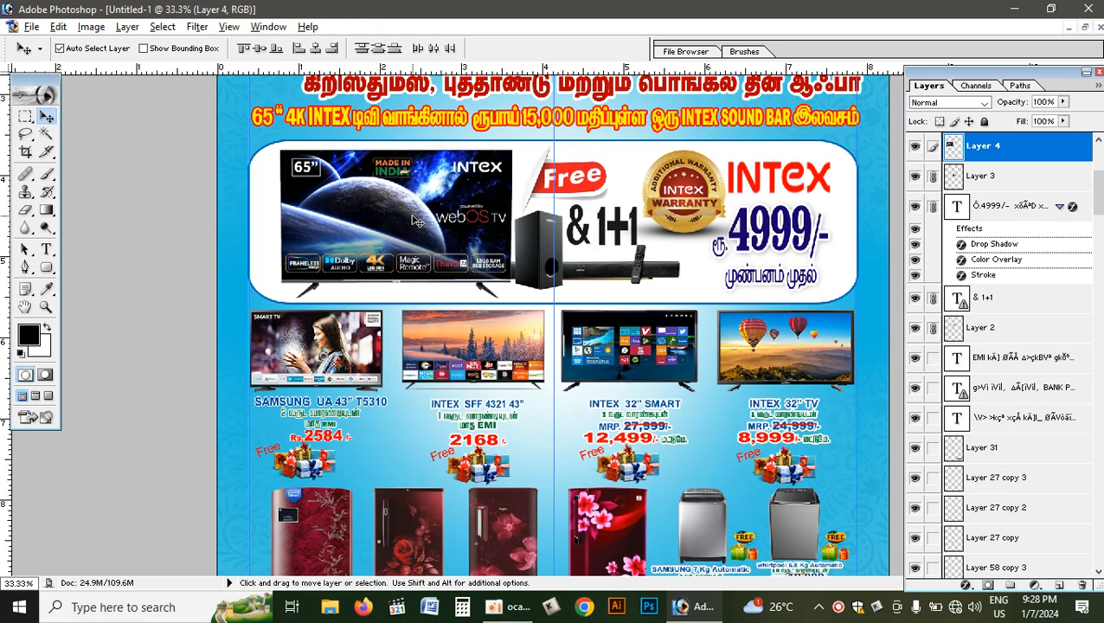
key(Left)
key(Left)
key(Left)
key(Left)
key(Left)
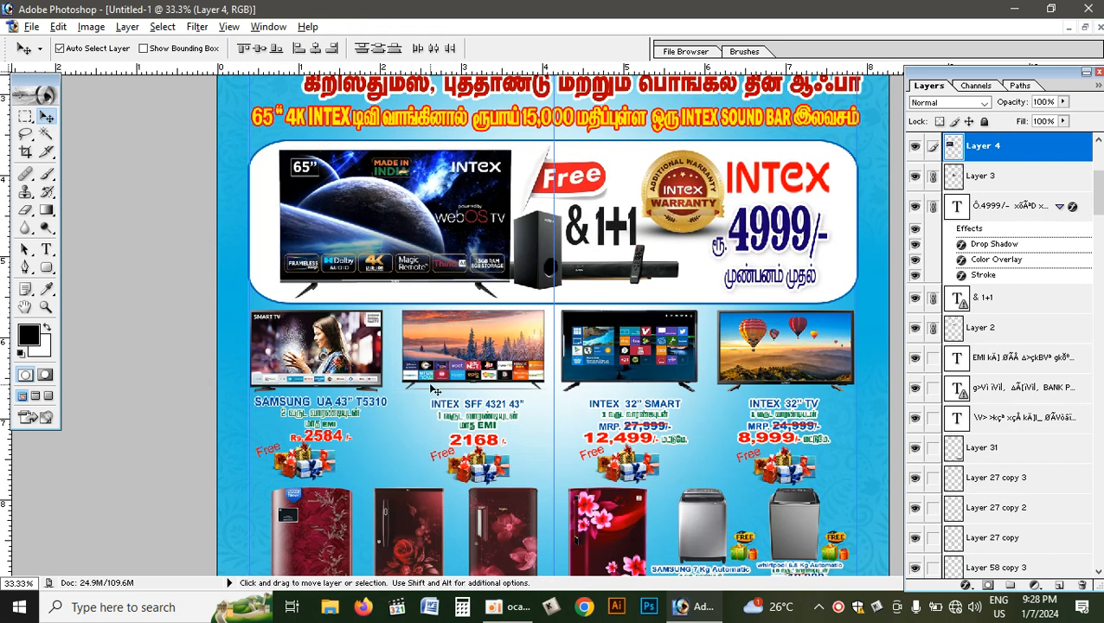
Review the flyer layout from the header down through the TV, refrigerator and washing machine offers
scroll(435, 390, down, 2)
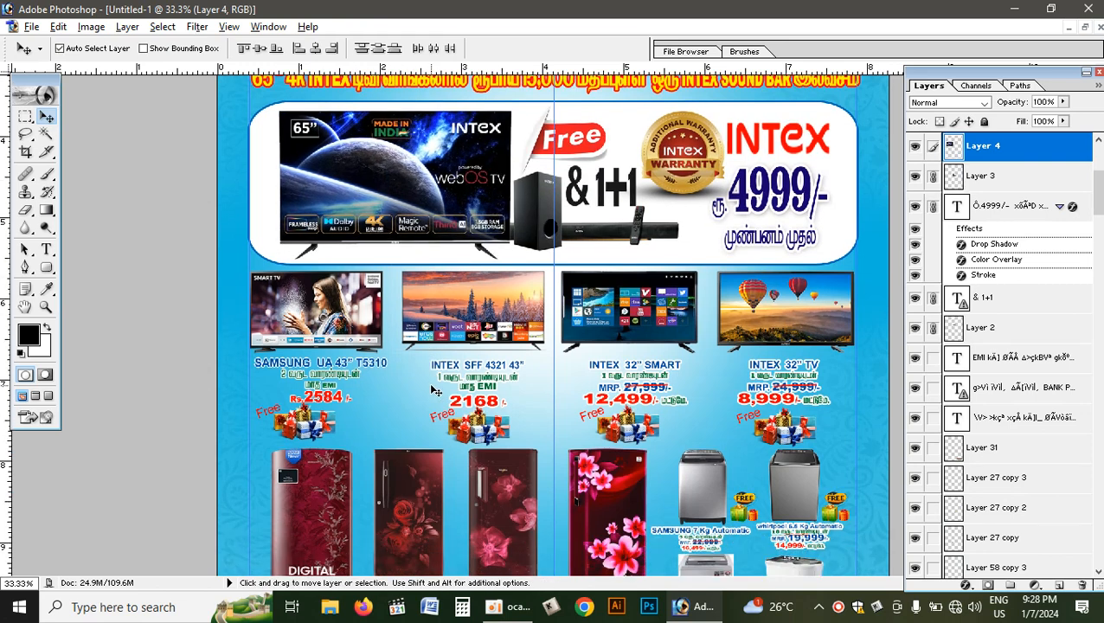
key(ctrl+minus)
scroll(435, 390, up, 5)
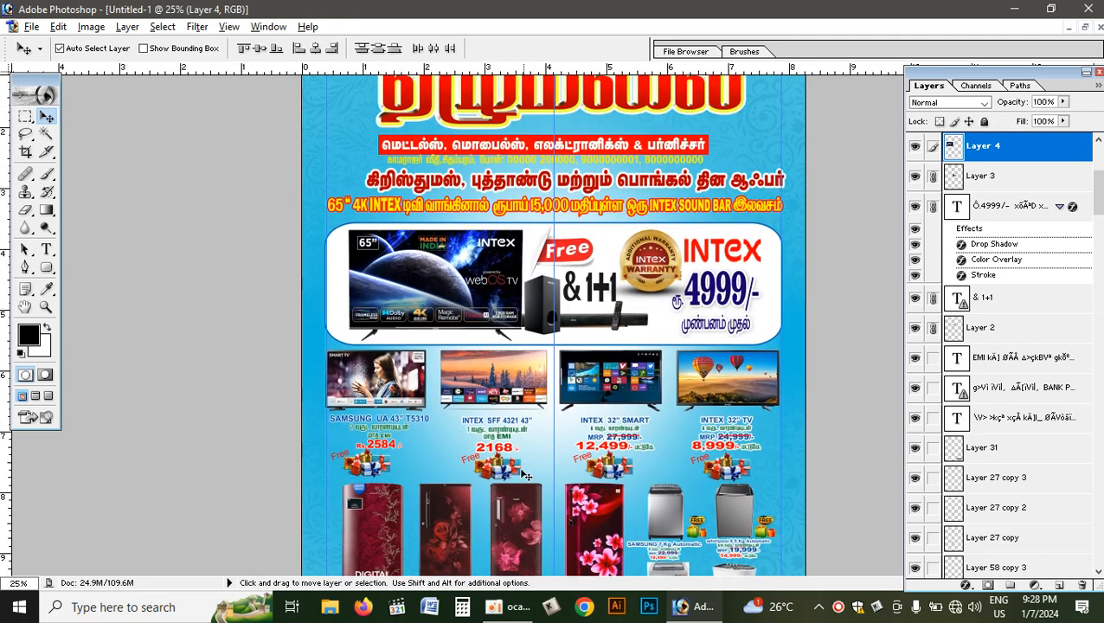
scroll(520, 489, down, 1)
scroll(520, 490, up, 2)
scroll(519, 489, down, 4)
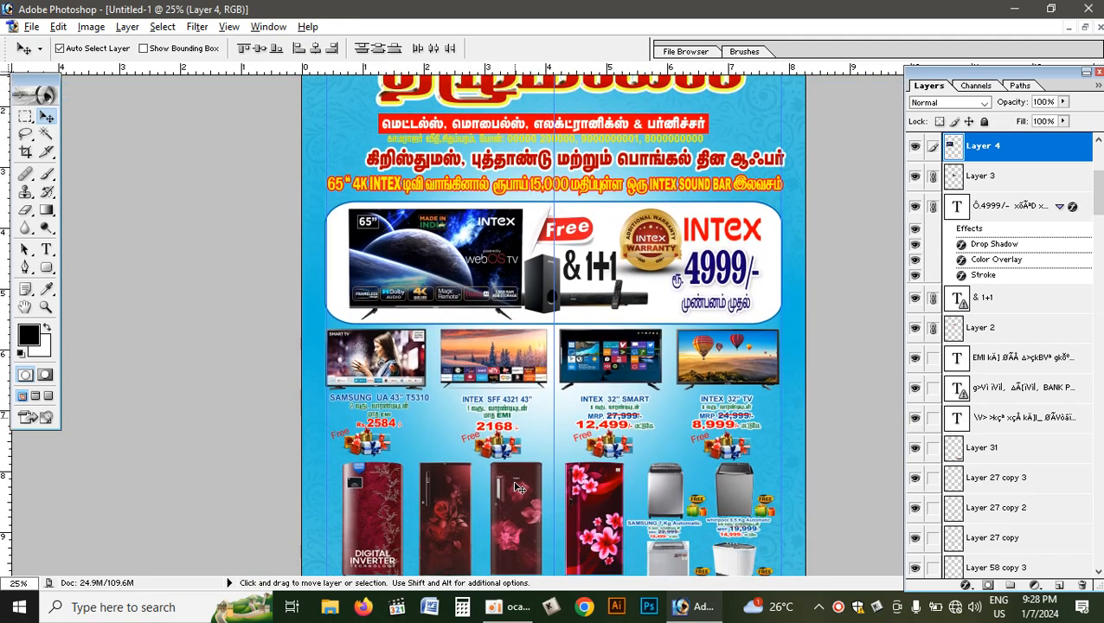
right_click(463, 471)
click(480, 482)
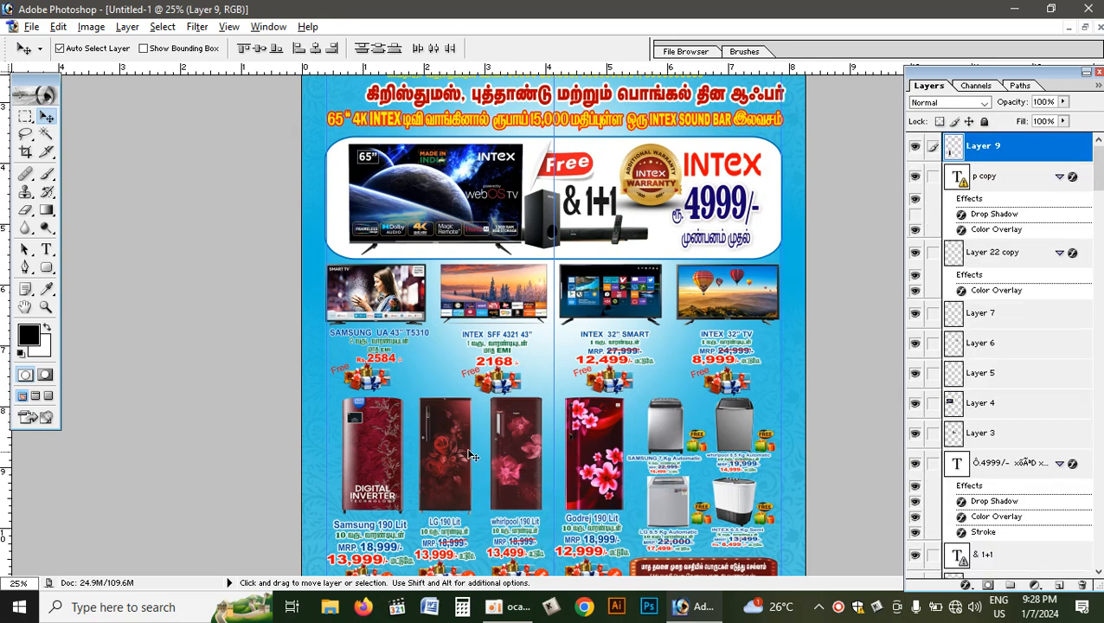
scroll(523, 472, down, 2)
scroll(524, 475, up, 7)
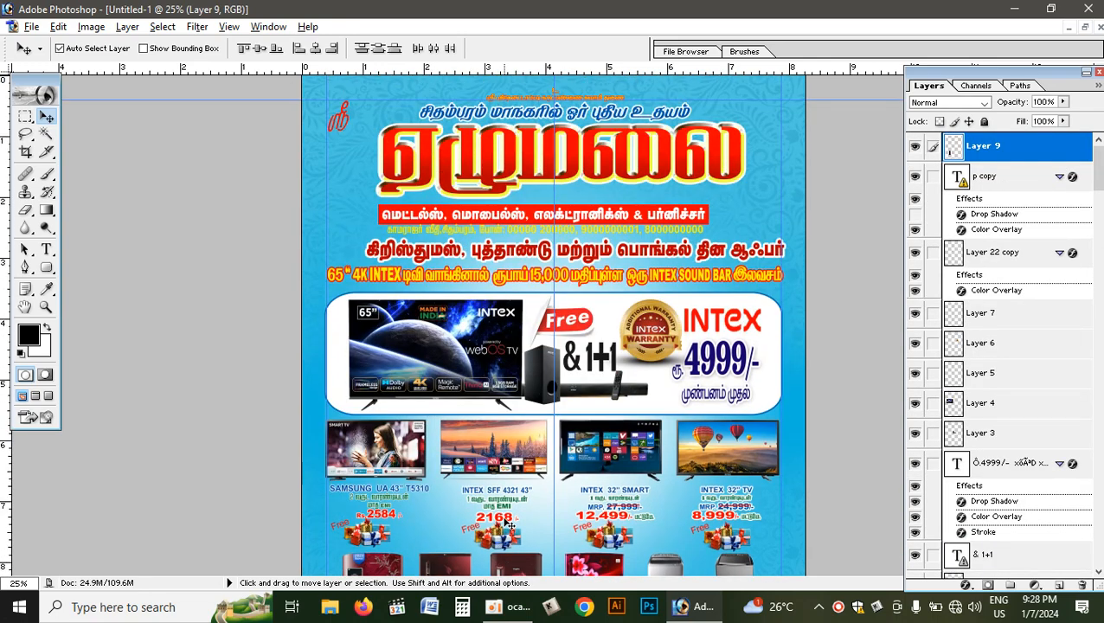
key(ctrl+minus)
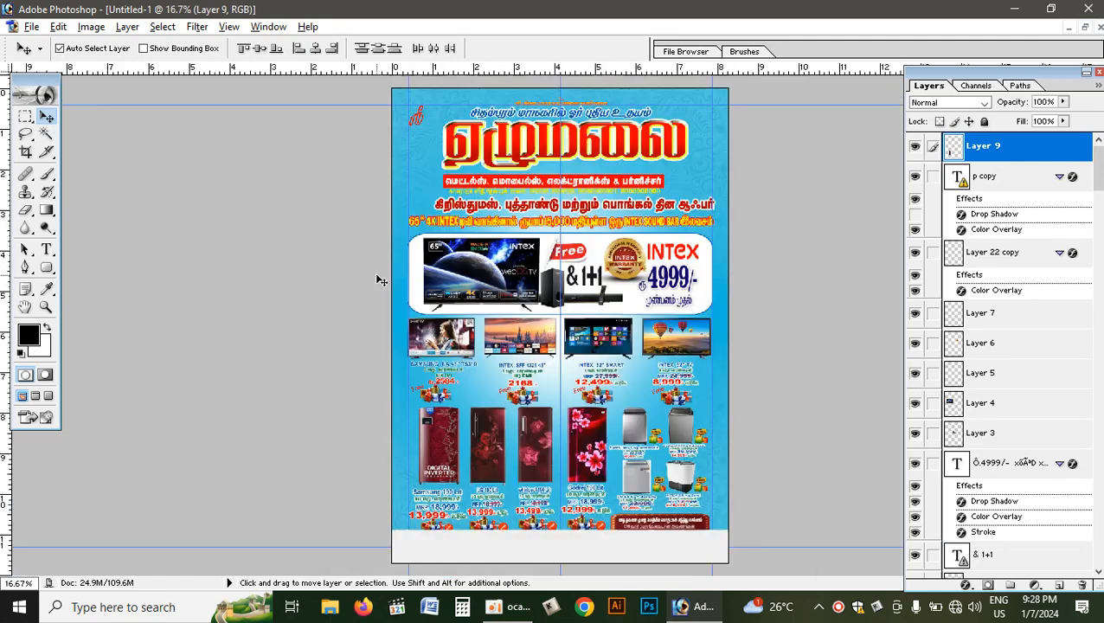
scroll(652, 375, up, 1)
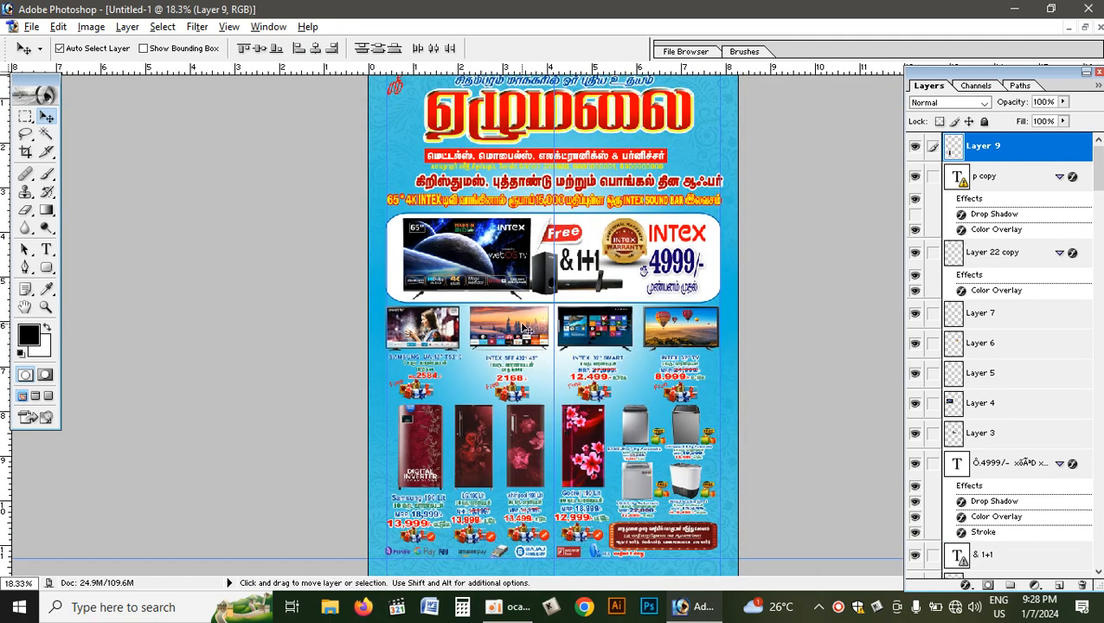
scroll(506, 313, up, 1)
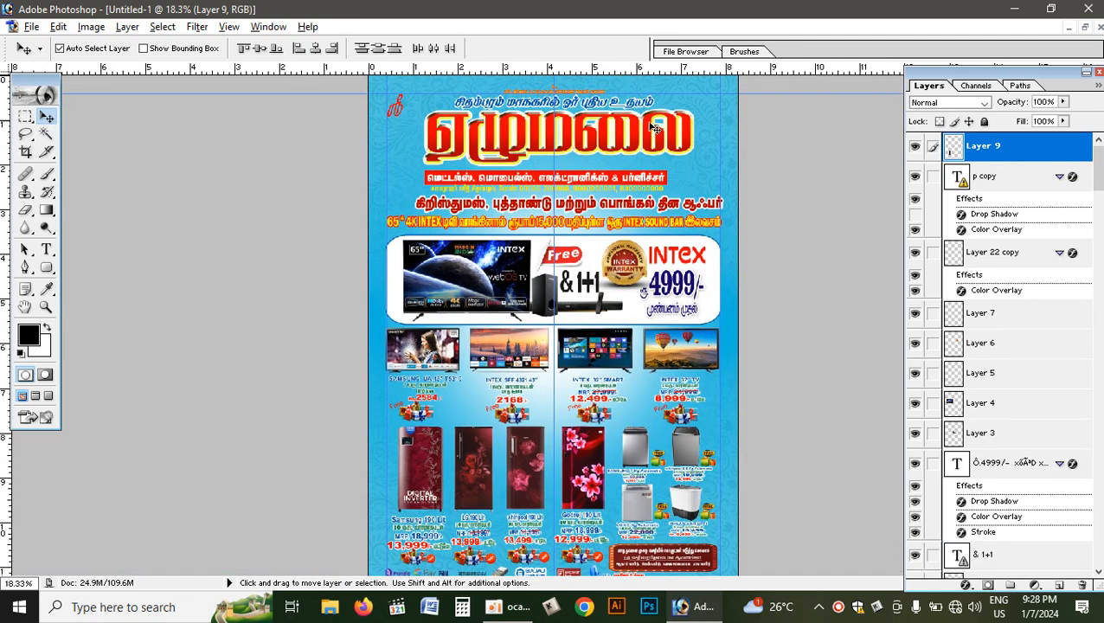
Set the floral pattern layer's opacity to 40% and hide the guides
key(ctrl+plus)
key(ctrl+plus)
scroll(528, 268, up, 3)
right_click(317, 134)
click(364, 141)
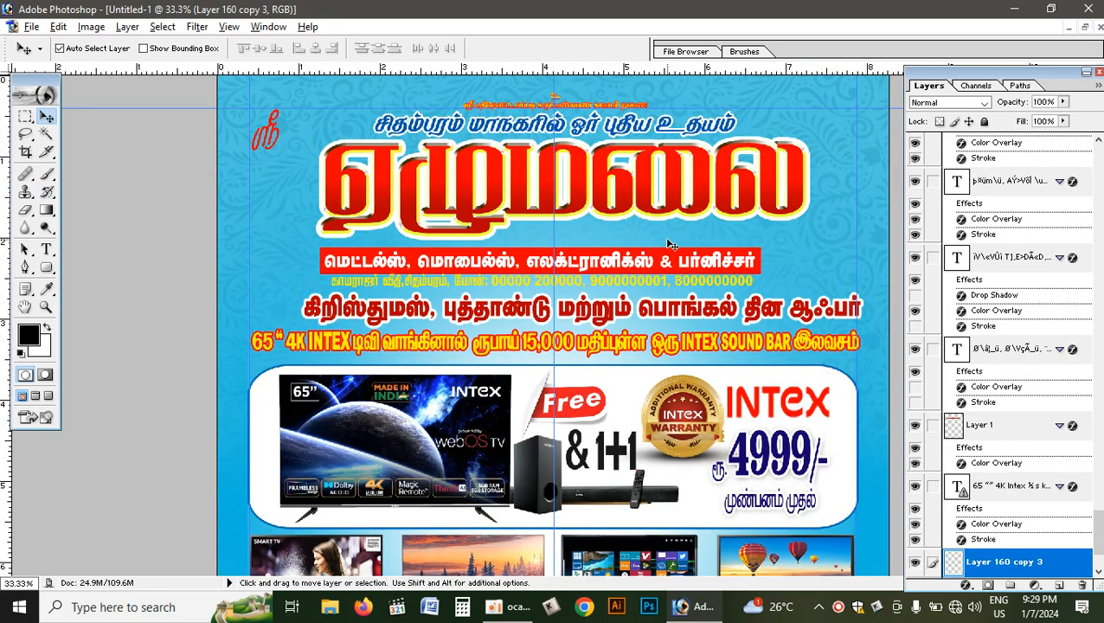
key(2)
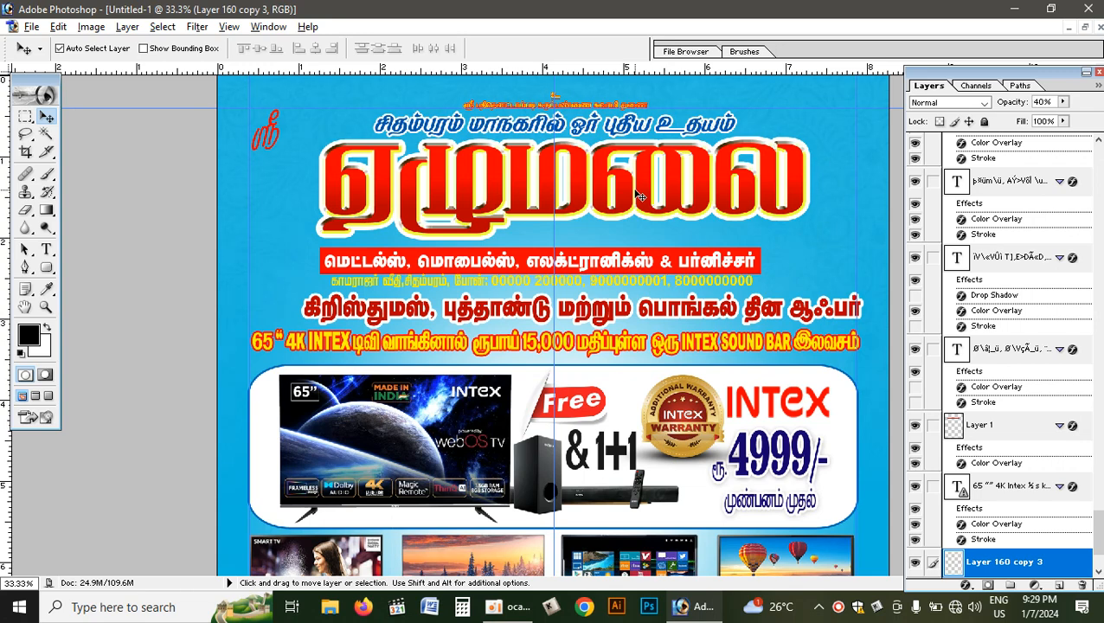
key(ctrl+0)
key(ctrl+h)
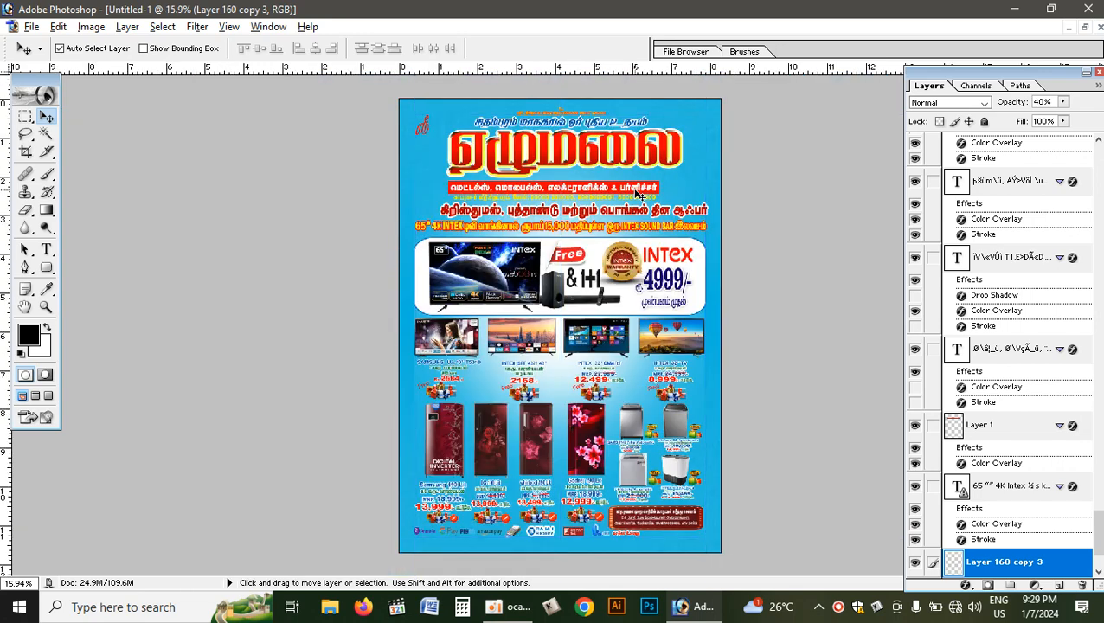
Apply Levels to the whirlpool 190 Lit refrigerator image with black input 17 and white input 225
key(ctrl+plus)
key(ctrl+plus)
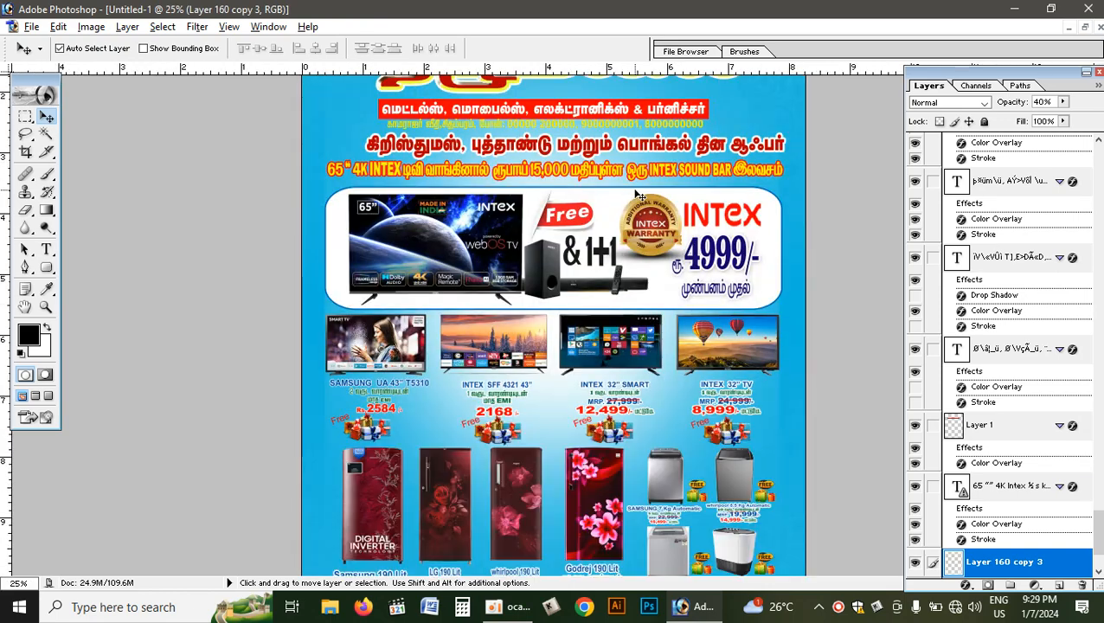
key(ctrl+plus)
key(ctrl+plus)
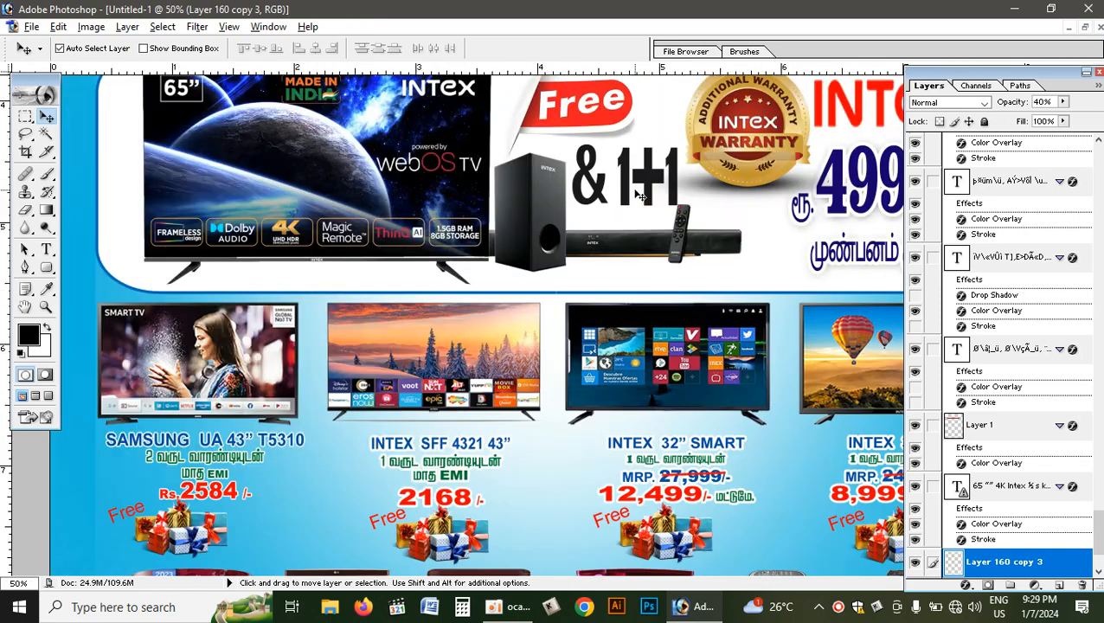
scroll(640, 196, down, 10)
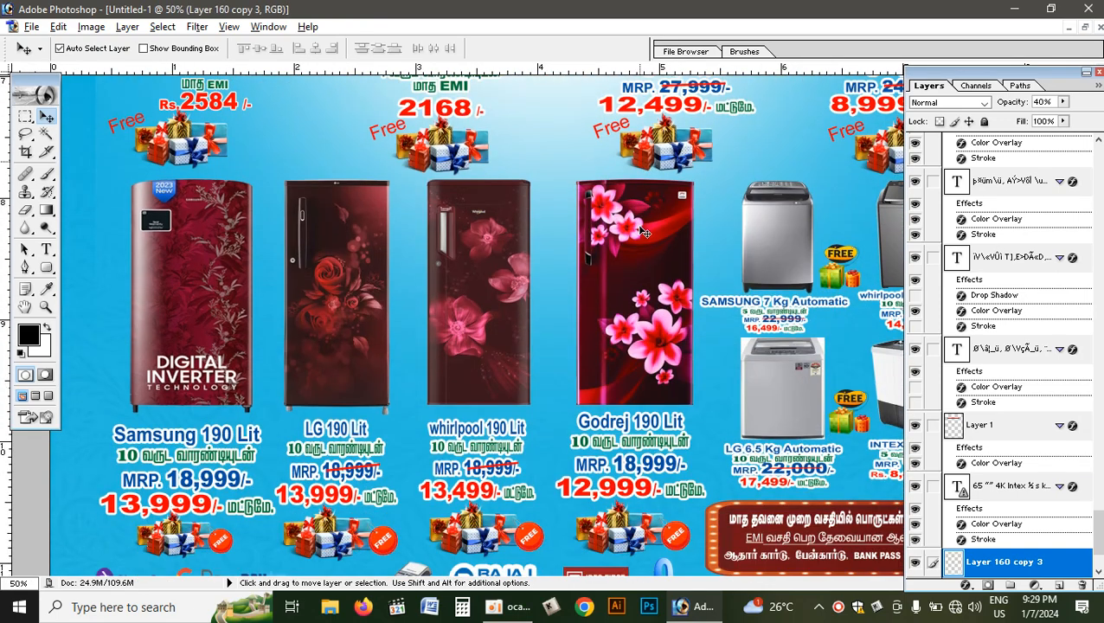
right_click(490, 262)
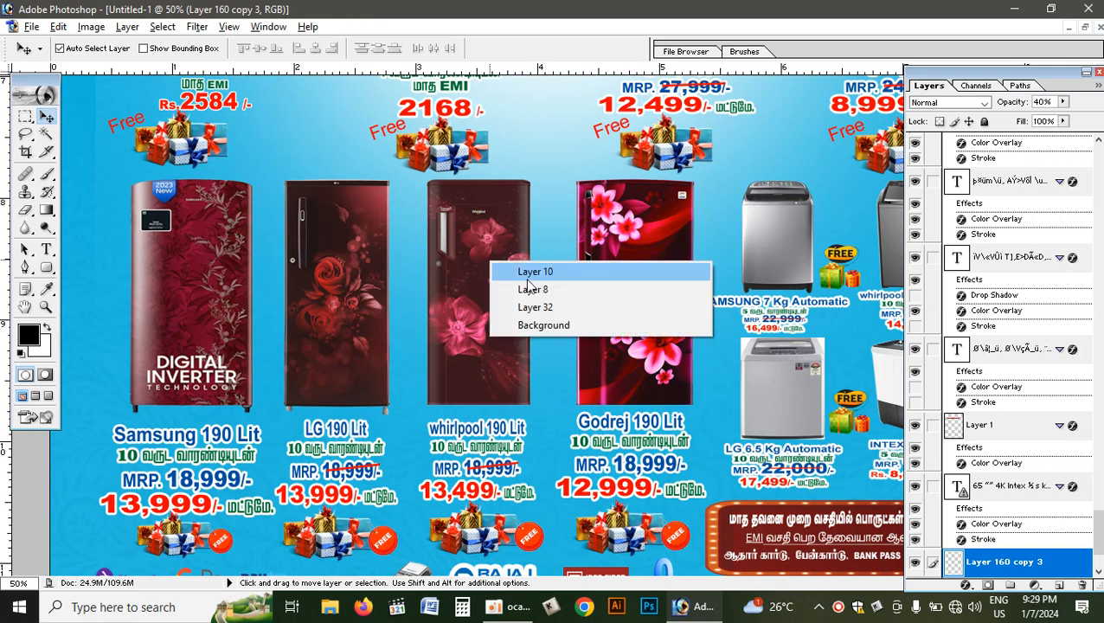
click(534, 272)
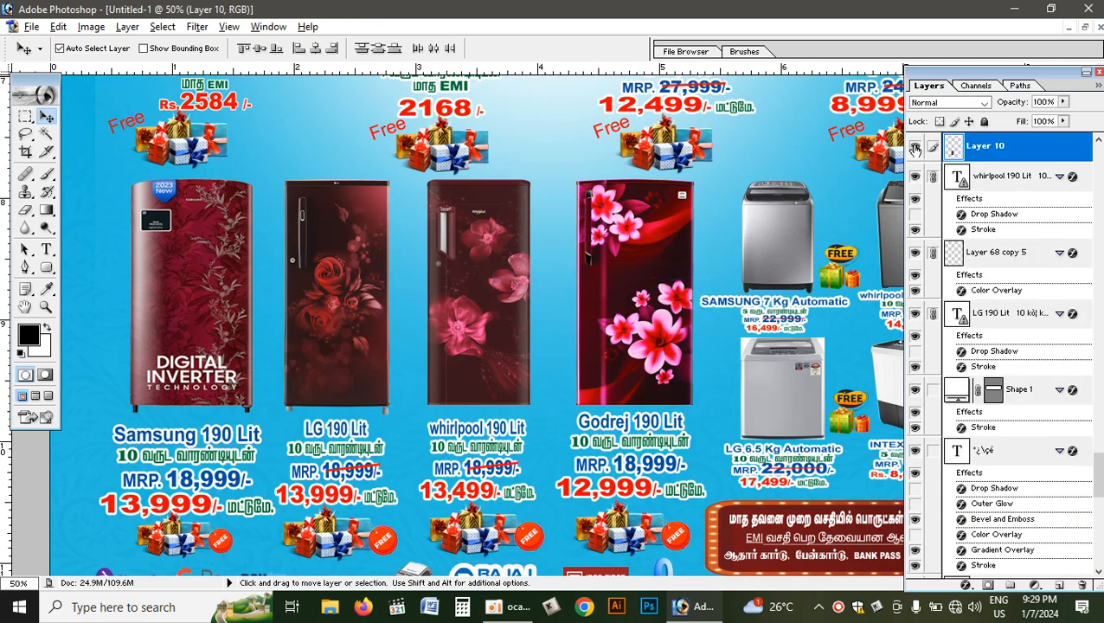
click(915, 149)
click(915, 149)
key(ctrl+l)
mouse_move(134, 231)
mouse_down()
mouse_move(171, 228)
mouse_move(146, 228)
mouse_up()
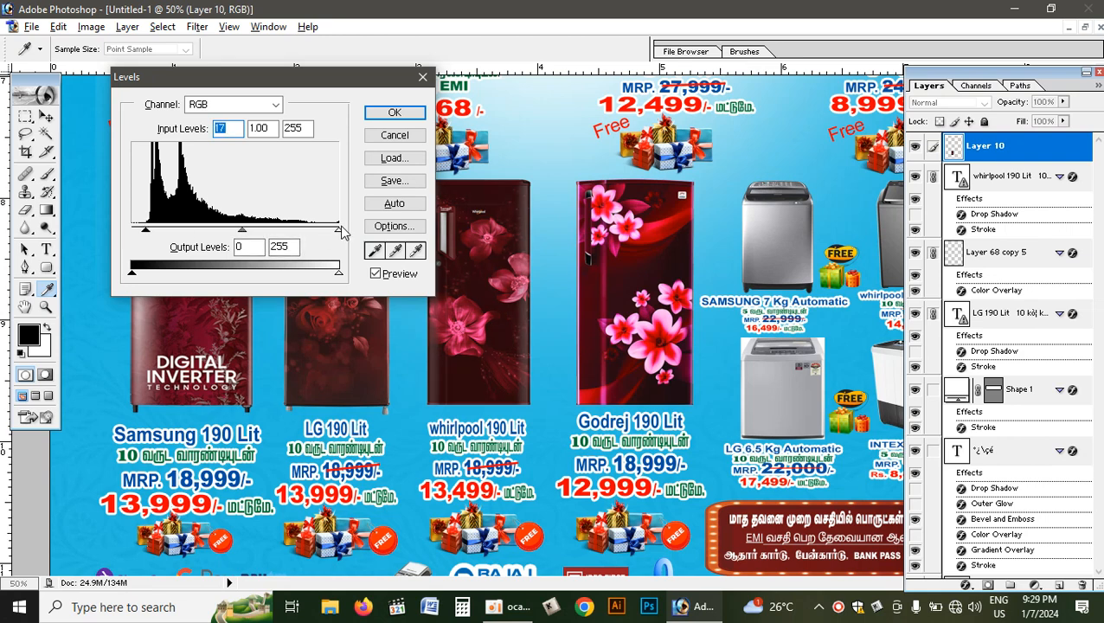
drag(338, 232, 315, 232)
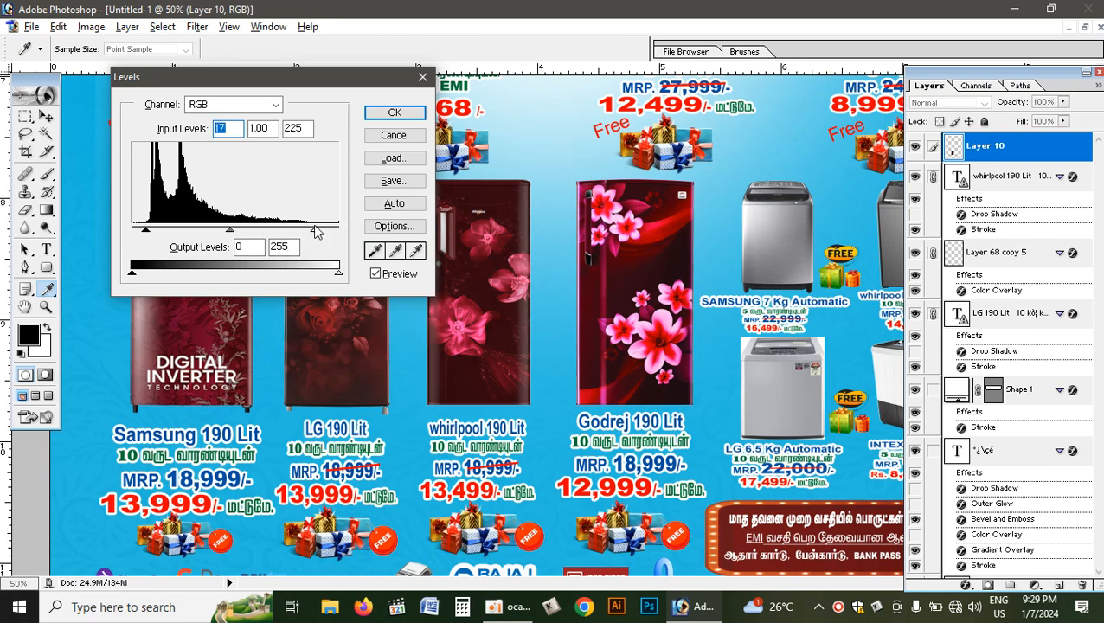
key(Return)
Apply Levels to the LG 190 Lit refrigerator image with black input 15 and white input 211
key(v)
right_click(320, 245)
click(350, 258)
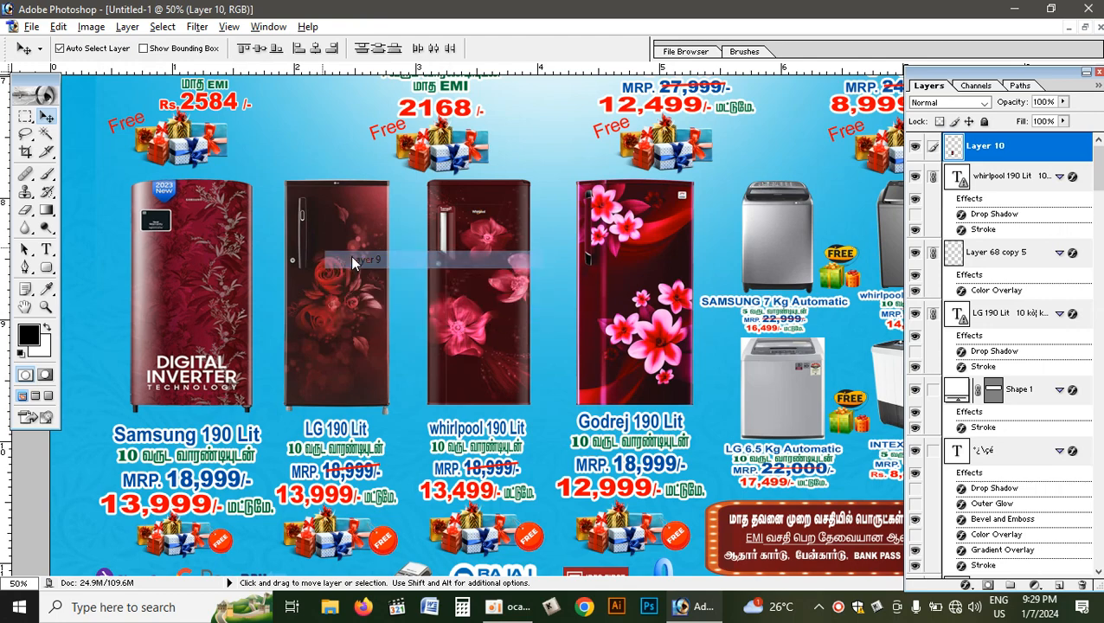
key(ctrl+l)
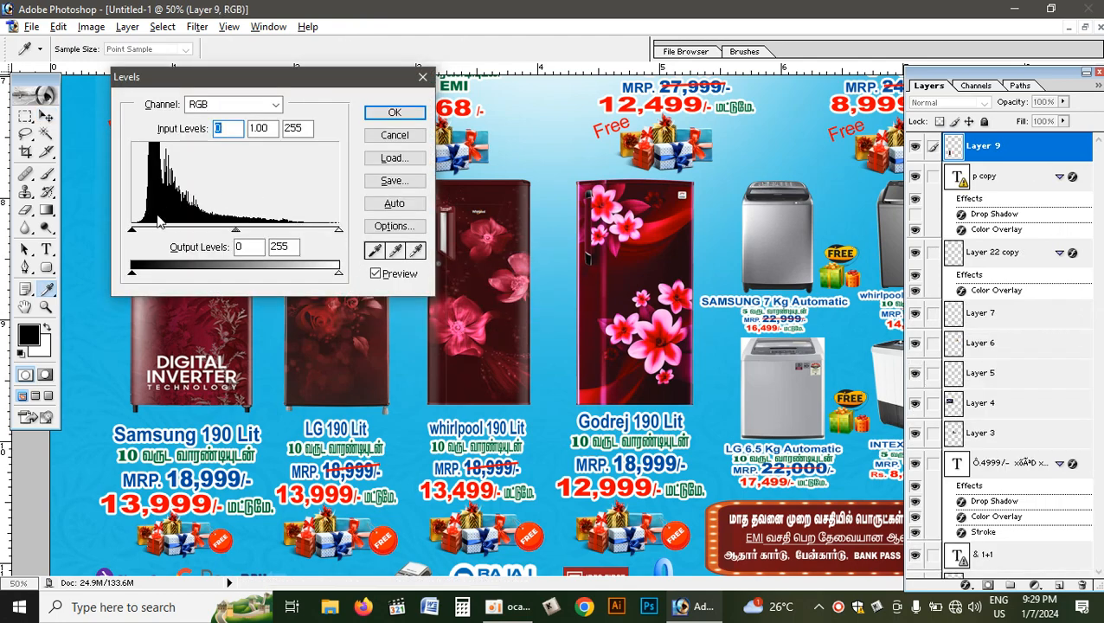
drag(134, 231, 143, 231)
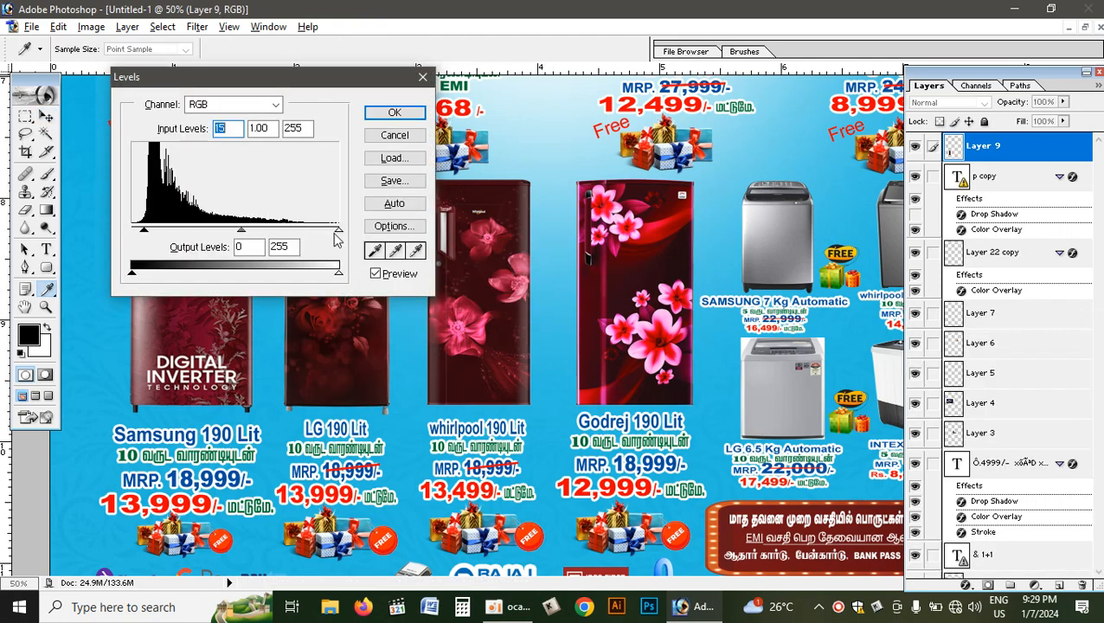
drag(339, 232, 303, 232)
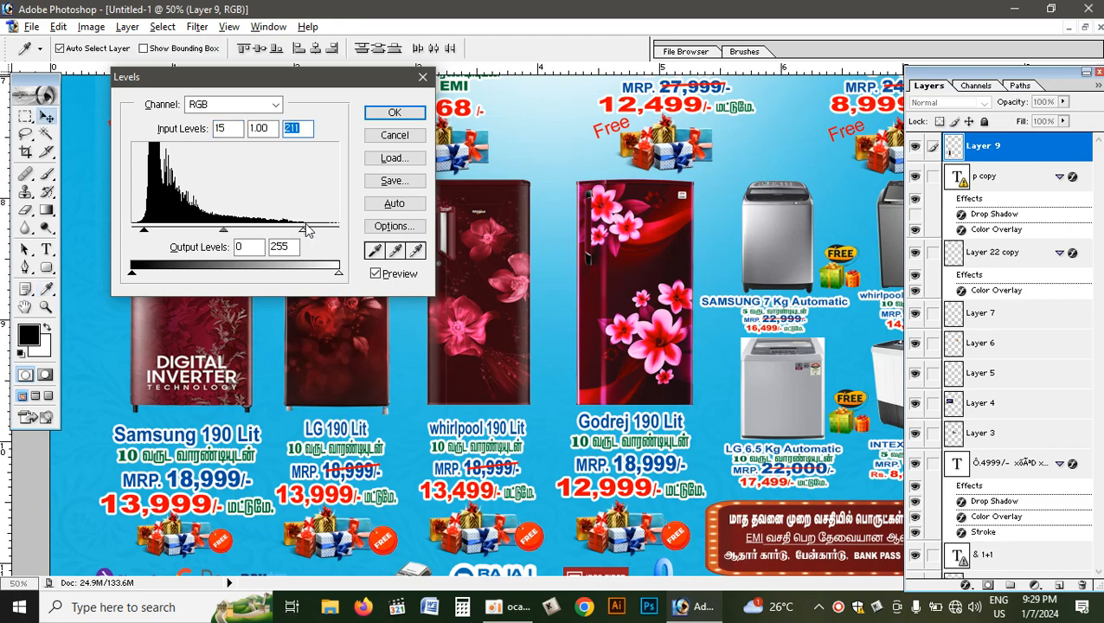
key(Return)
Examine the whole flyer and take a closer look at the INTEX panel and TV row
key(ctrl+minus)
key(ctrl+minus)
key(ctrl+minus)
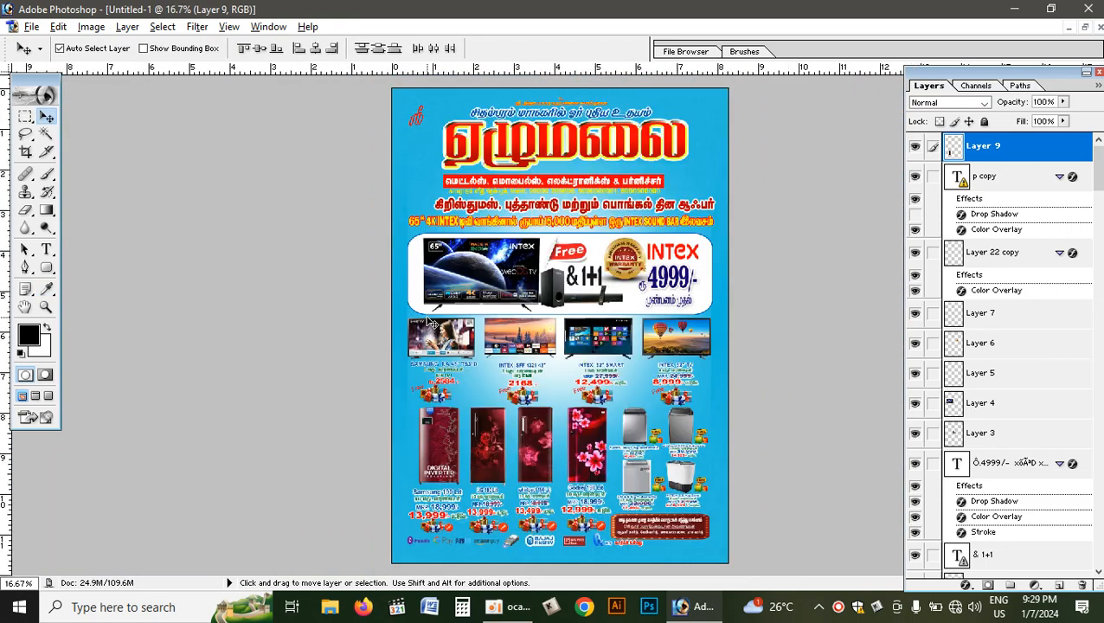
key(ctrl+plus)
key(ctrl+plus)
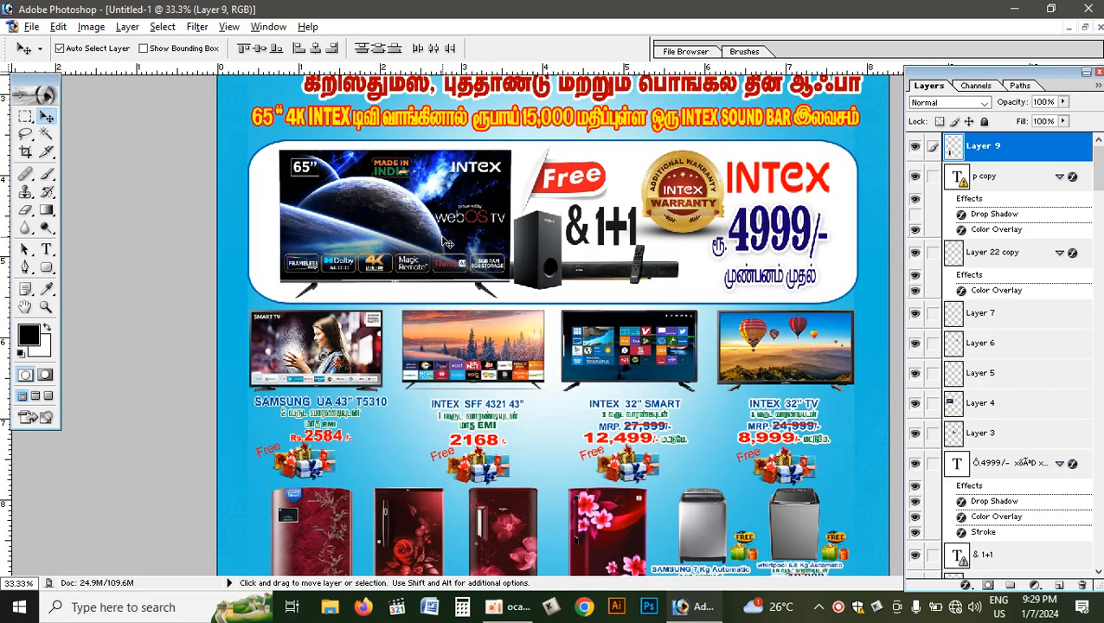
key(ctrl+minus)
key(ctrl+minus)
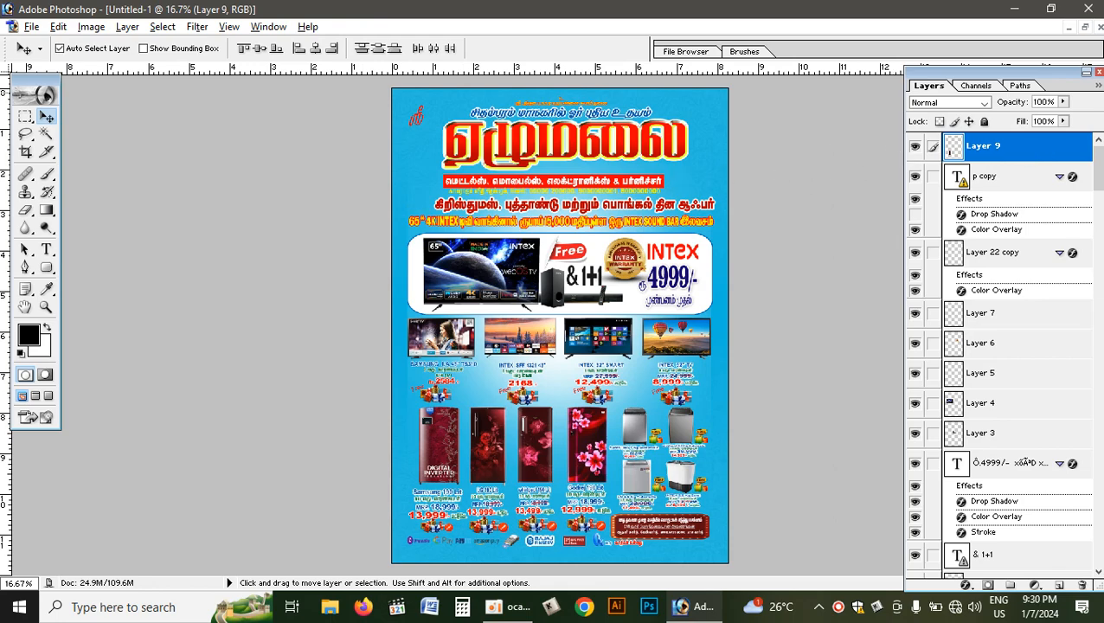
Restore the flyer to a floating document window and open the file siva back copy.psd
click(1085, 27)
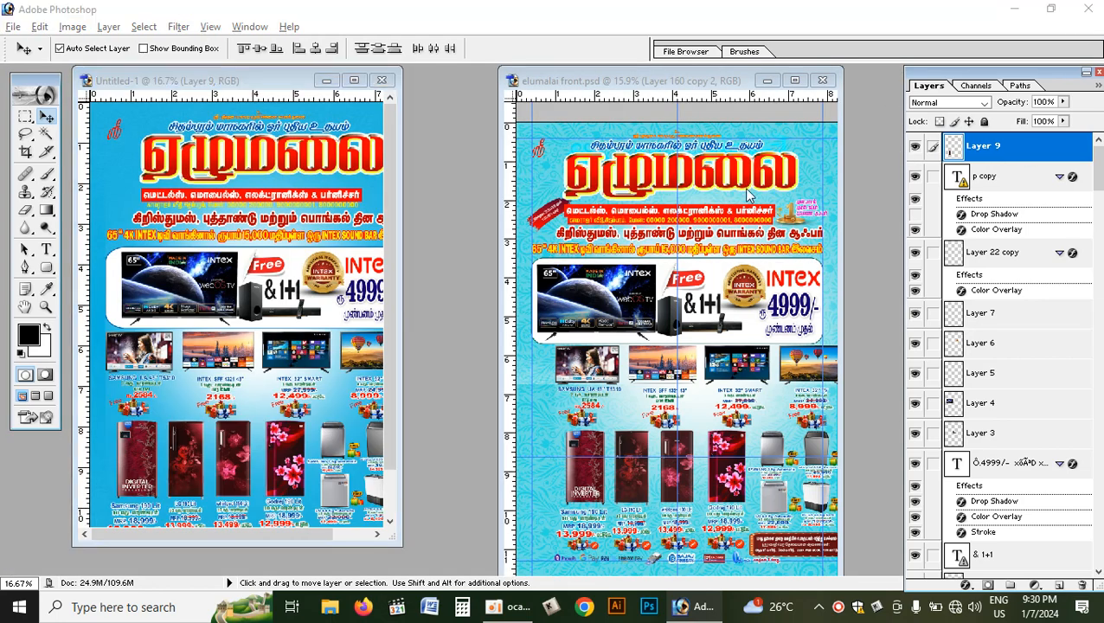
key(ctrl+o)
click(165, 104)
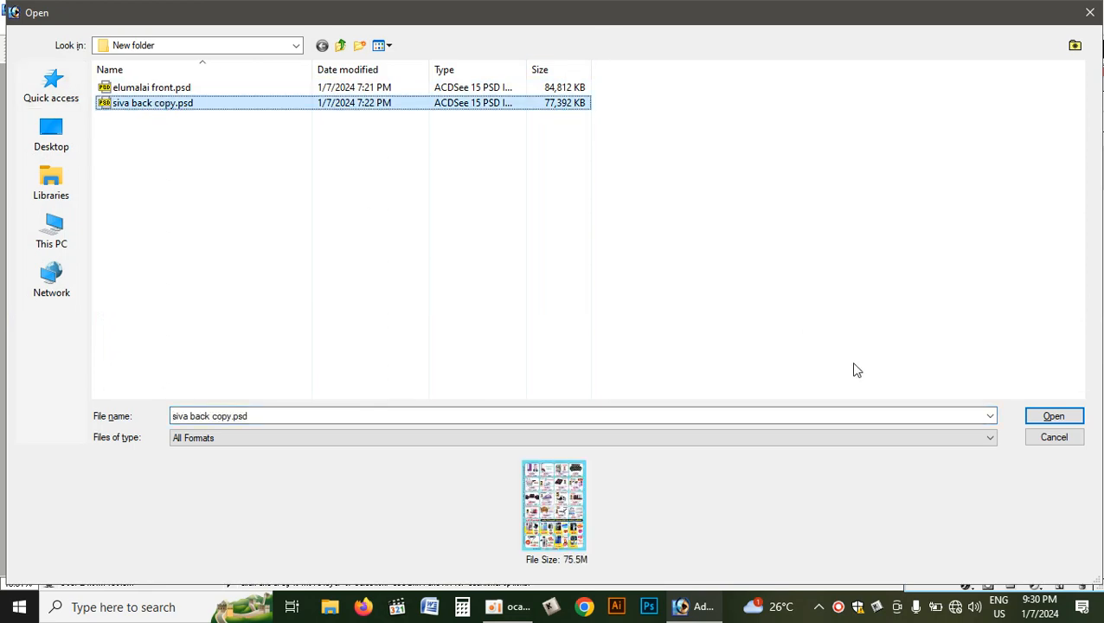
click(1031, 413)
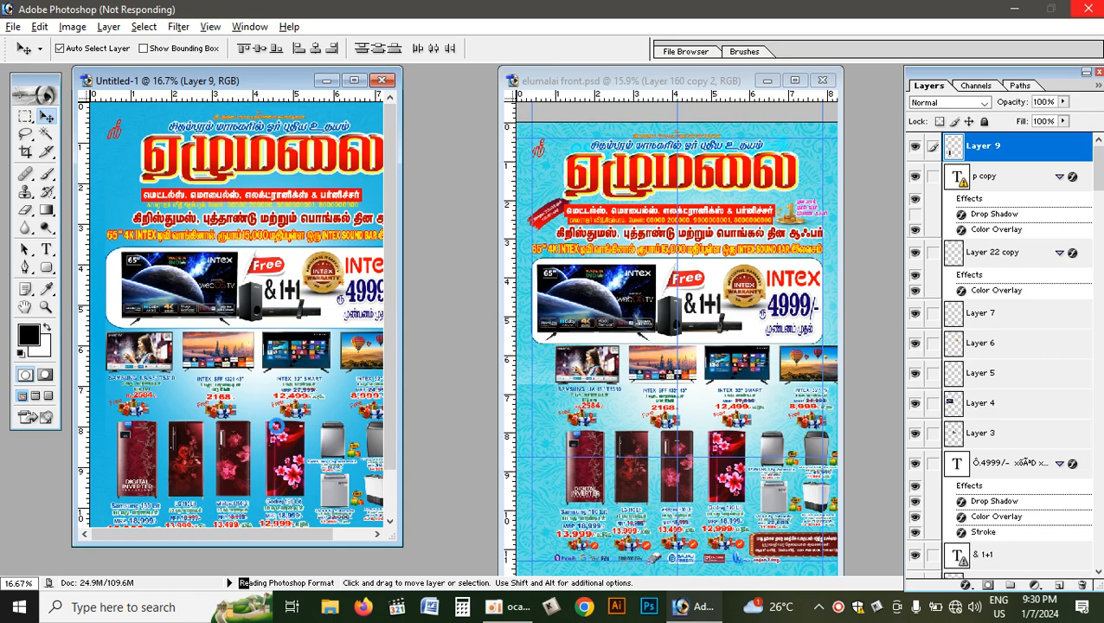
Finish opening siva back copy.psd, maximize its window and view the top rows of product boxes up close
key(Return)
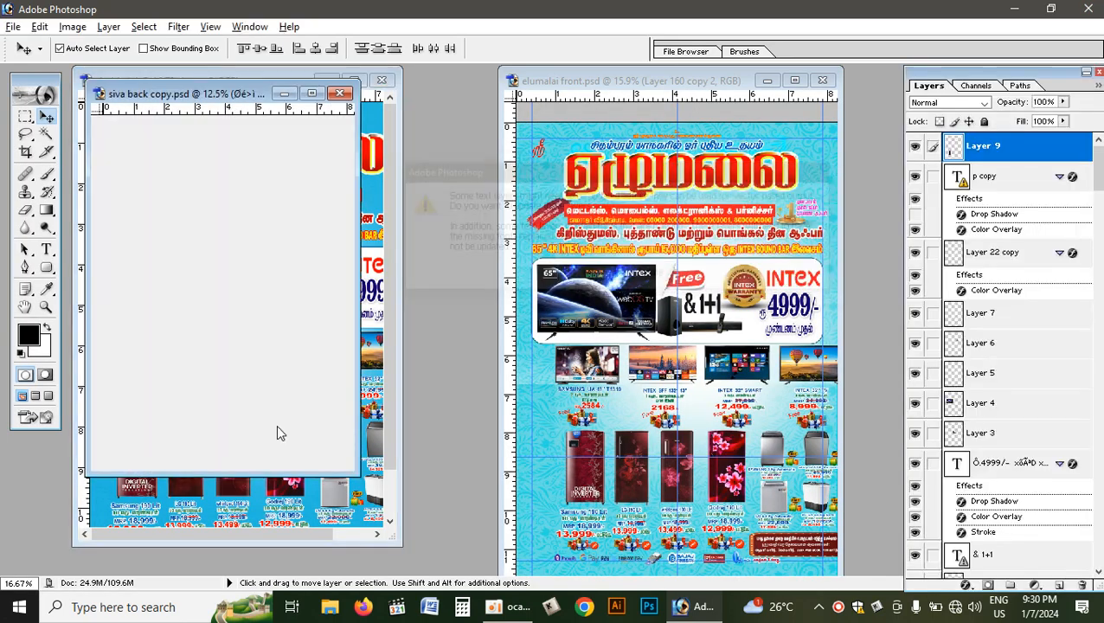
click(314, 93)
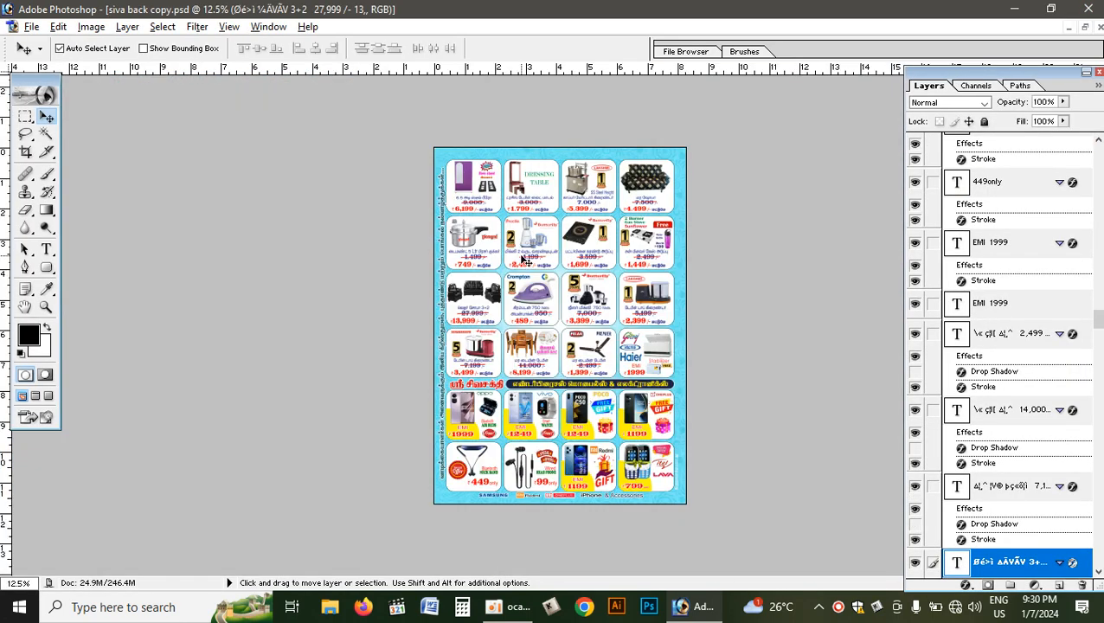
scroll(521, 260, up, 3)
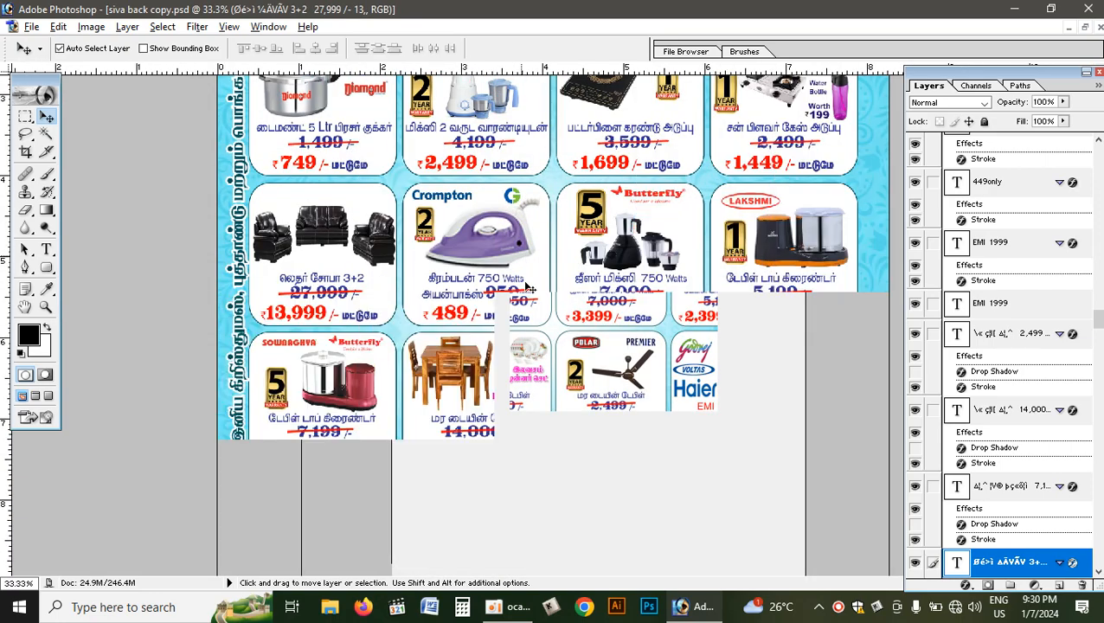
scroll(346, 121, up, 2)
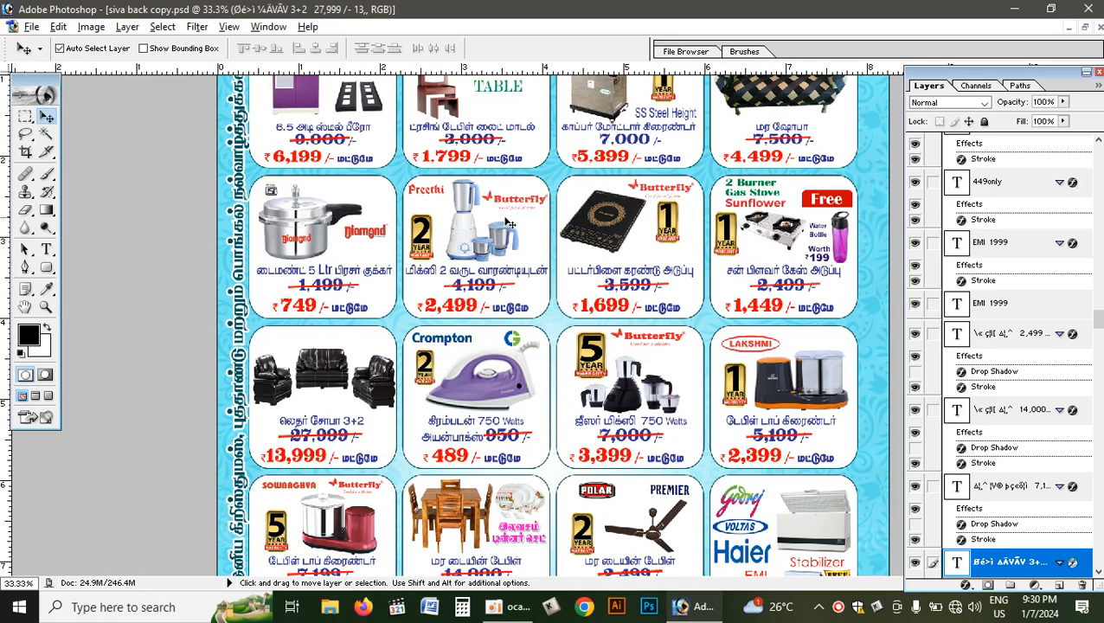
scroll(502, 223, up, 2)
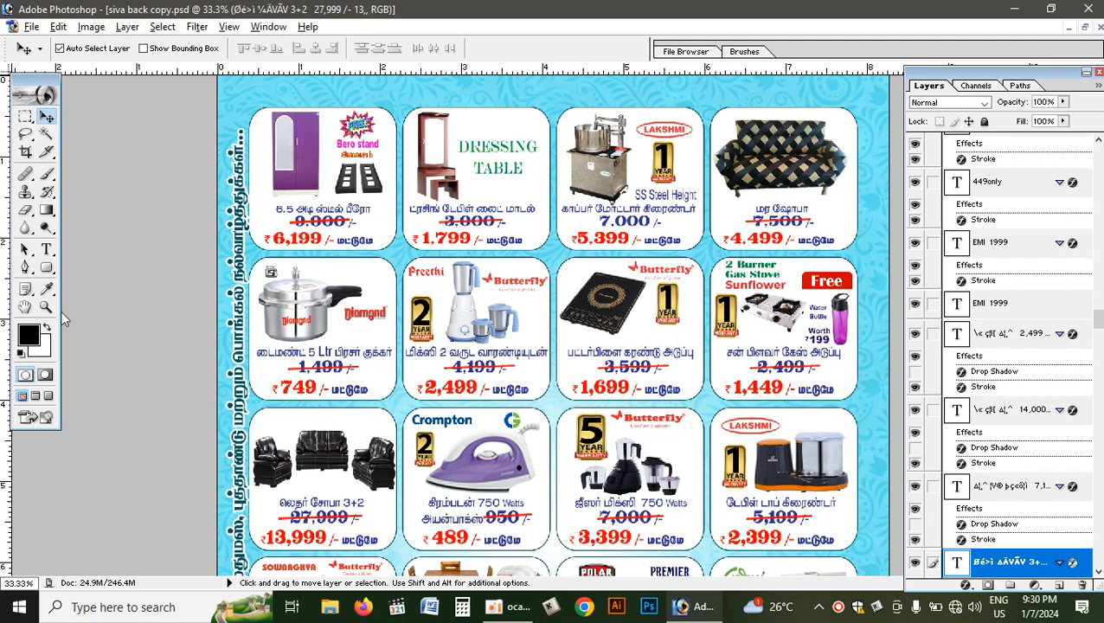
Draw a rounded rectangle with 0.5 in radius, about 2.2 by 2 in, over the top-left product boxes and fill it white
click(48, 268)
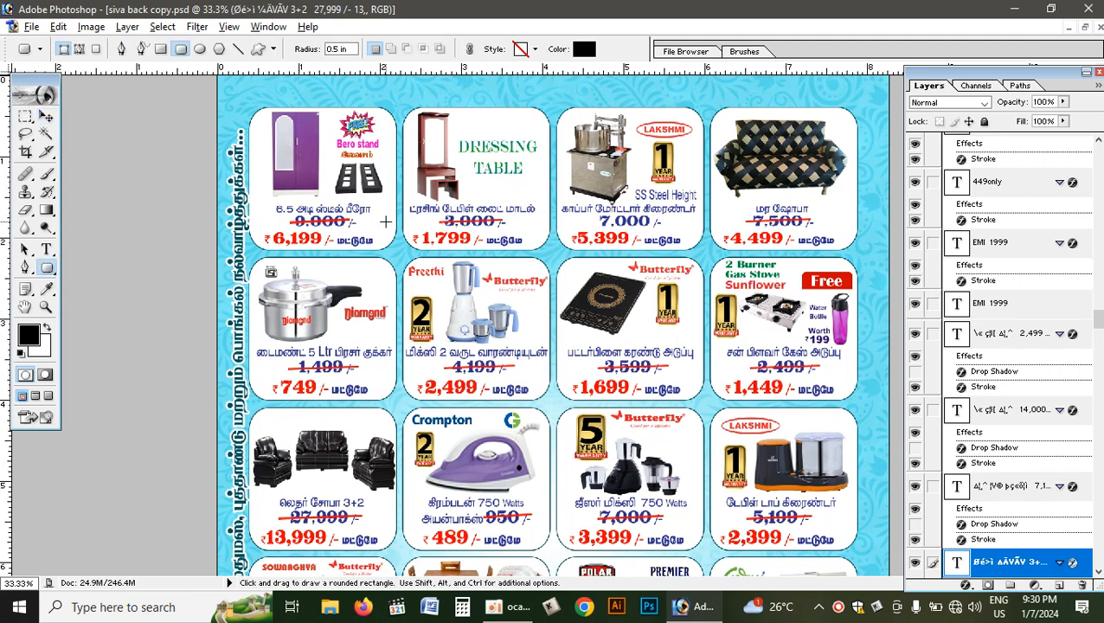
drag(329, 158, 503, 318)
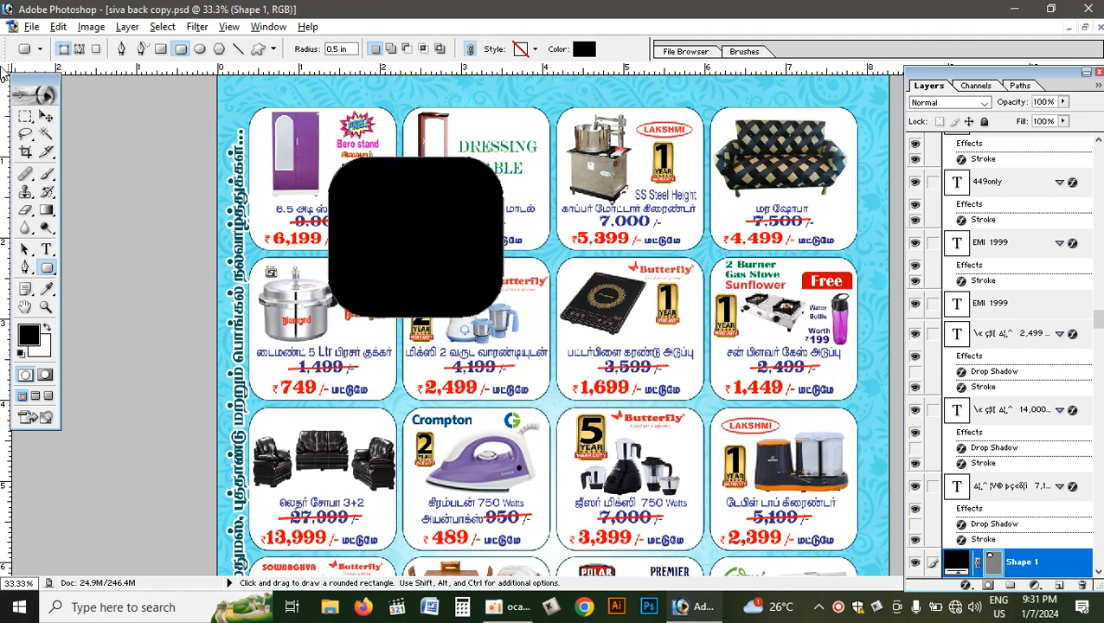
click(46, 116)
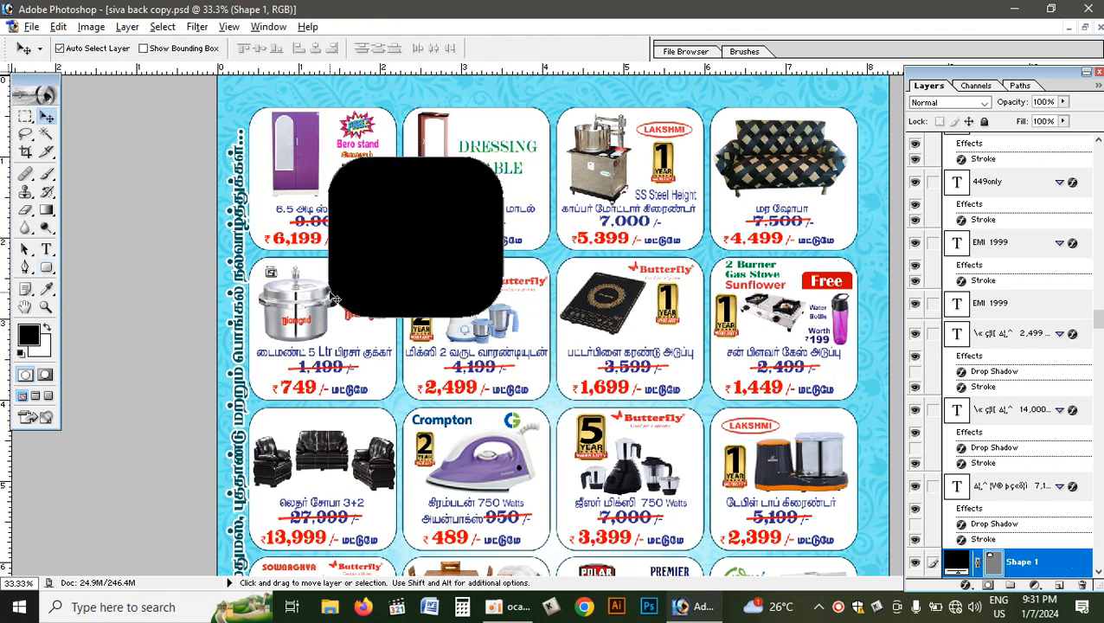
key(ctrl+BackSpace)
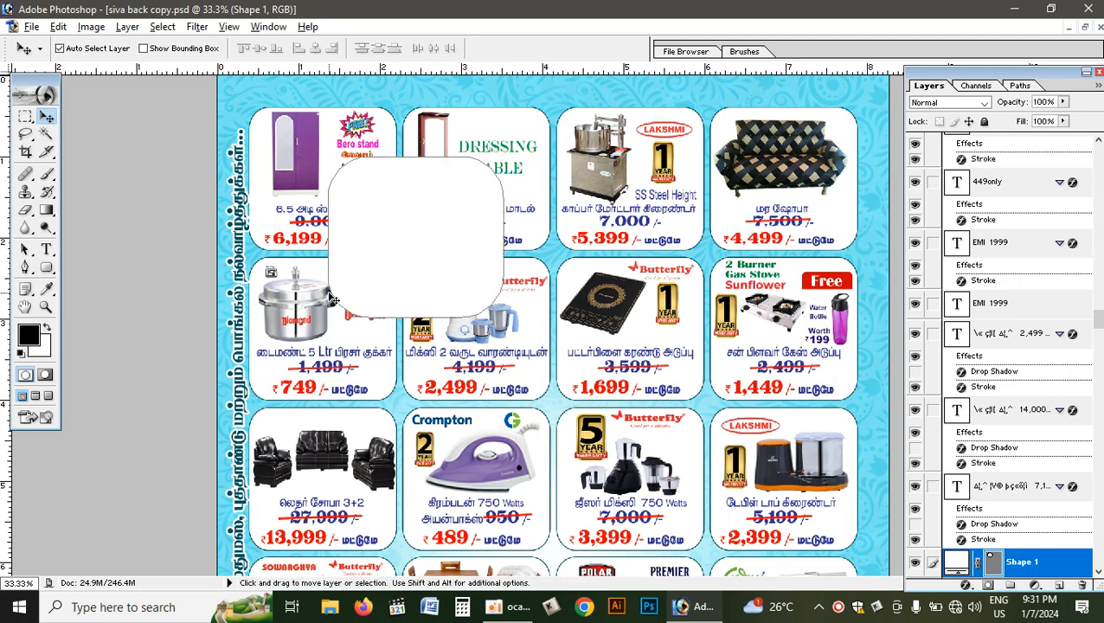
Duplicate the white rounded rectangle twice in a horizontal row and shift the three shapes to the left
drag(412, 242, 781, 245)
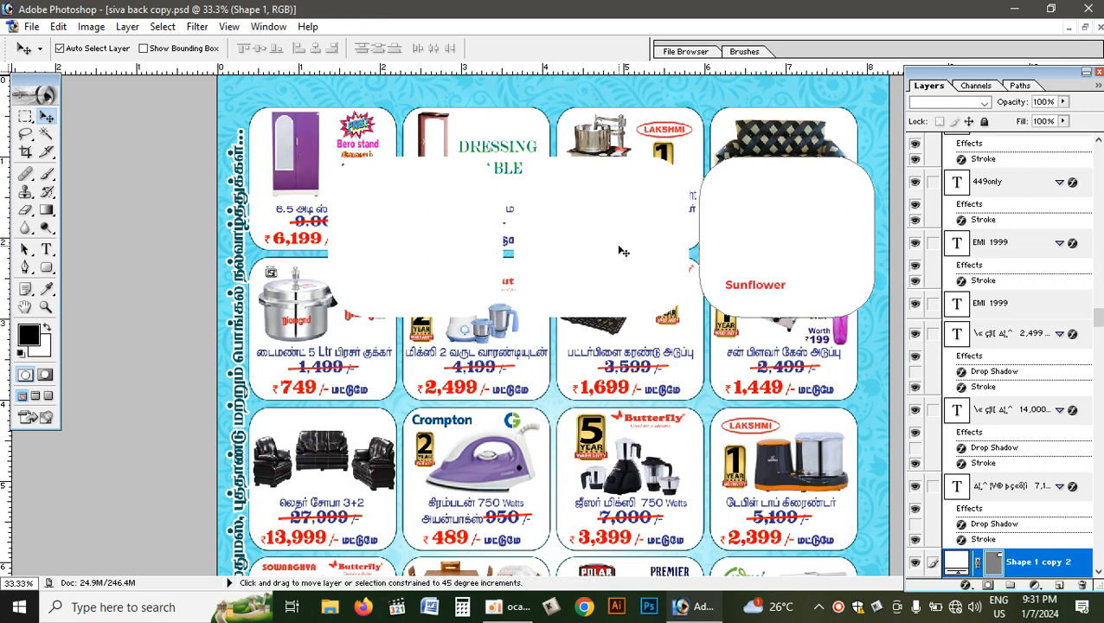
drag(672, 255, 715, 247)
right_click(703, 251)
click(752, 259)
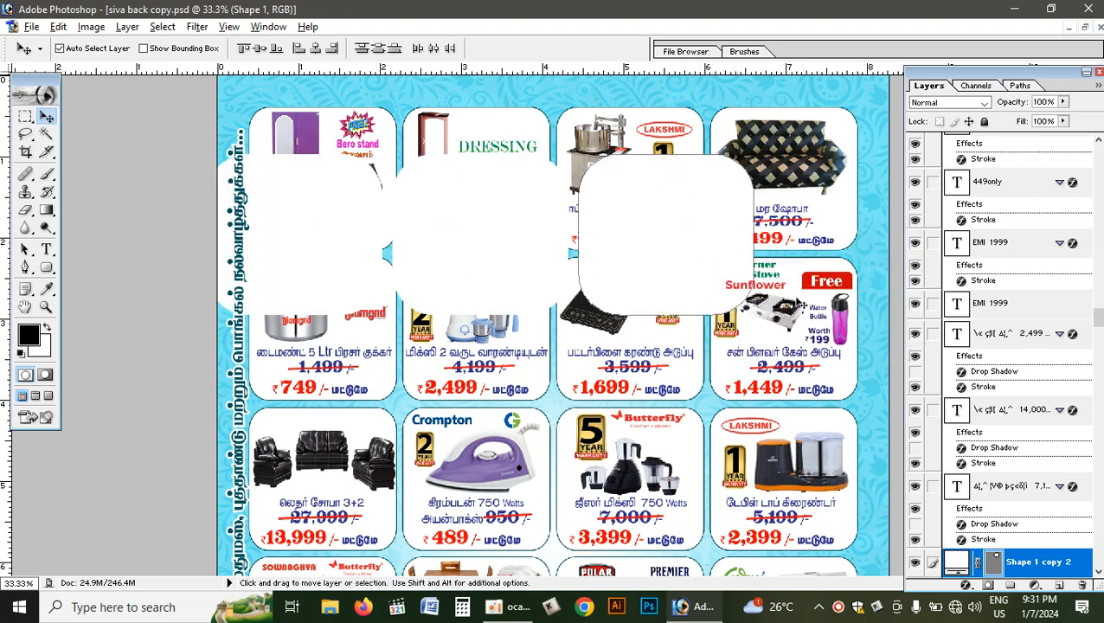
Add a fourth copy of the rounded rectangle at the right end of the row
scroll(952, 510, down, 5)
click(1025, 452)
click(932, 413)
click(708, 247)
drag(708, 247, 864, 254)
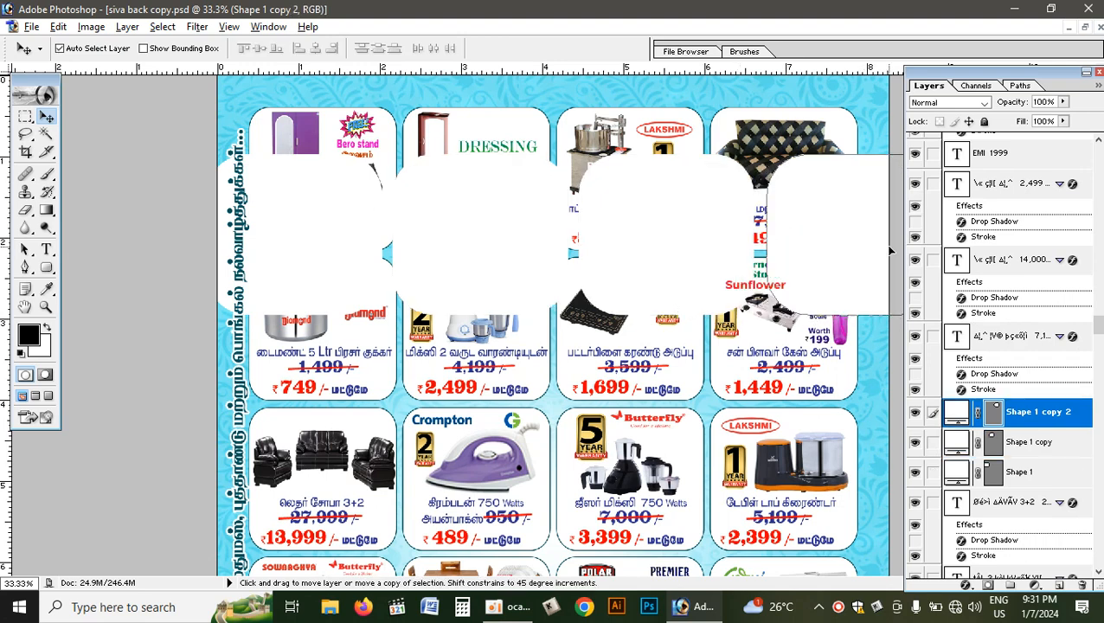
Link the four rounded rectangle layers of the row together
shift+right_click(670, 230)
shift+click(697, 243)
shift+right_click(530, 215)
shift+click(556, 225)
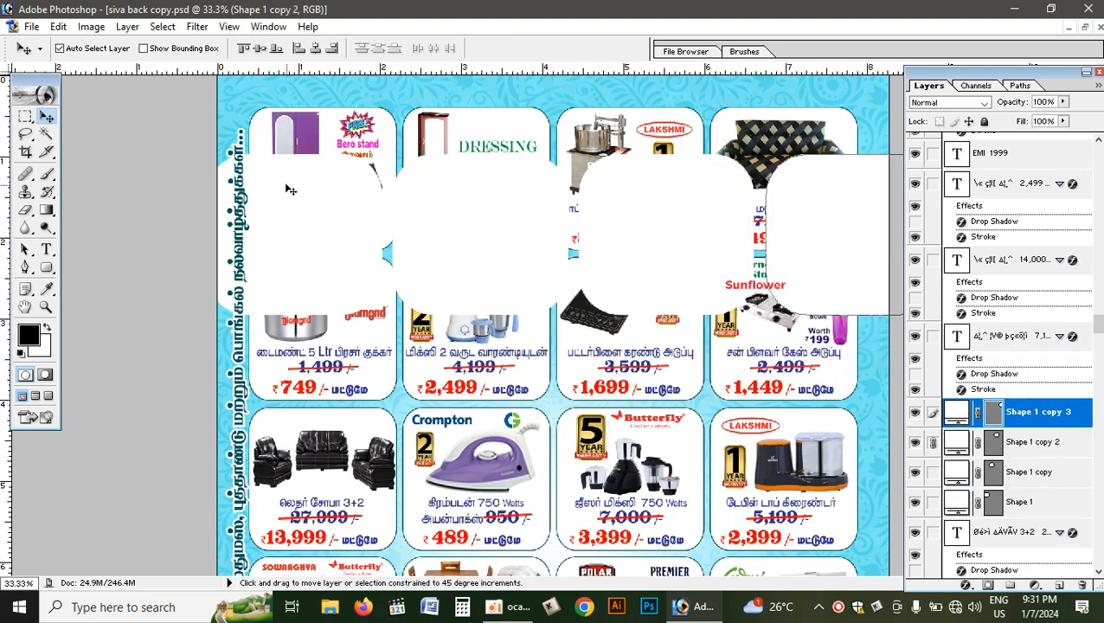
shift+right_click(285, 185)
shift+click(292, 193)
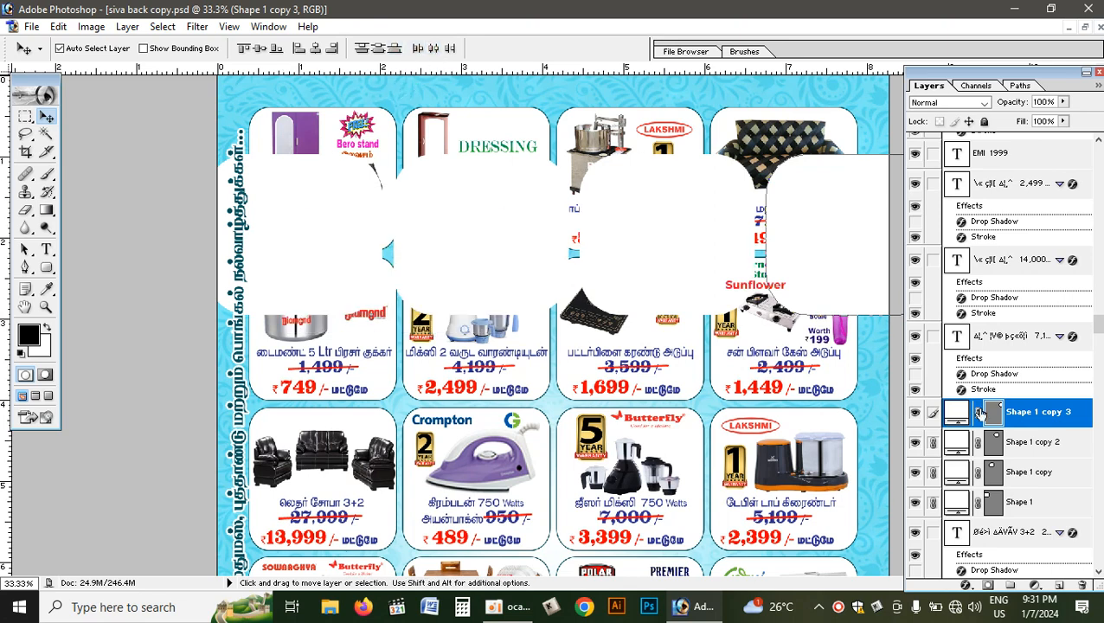
Fill each of the four rounded rectangles with black
key(alt+BackSpace)
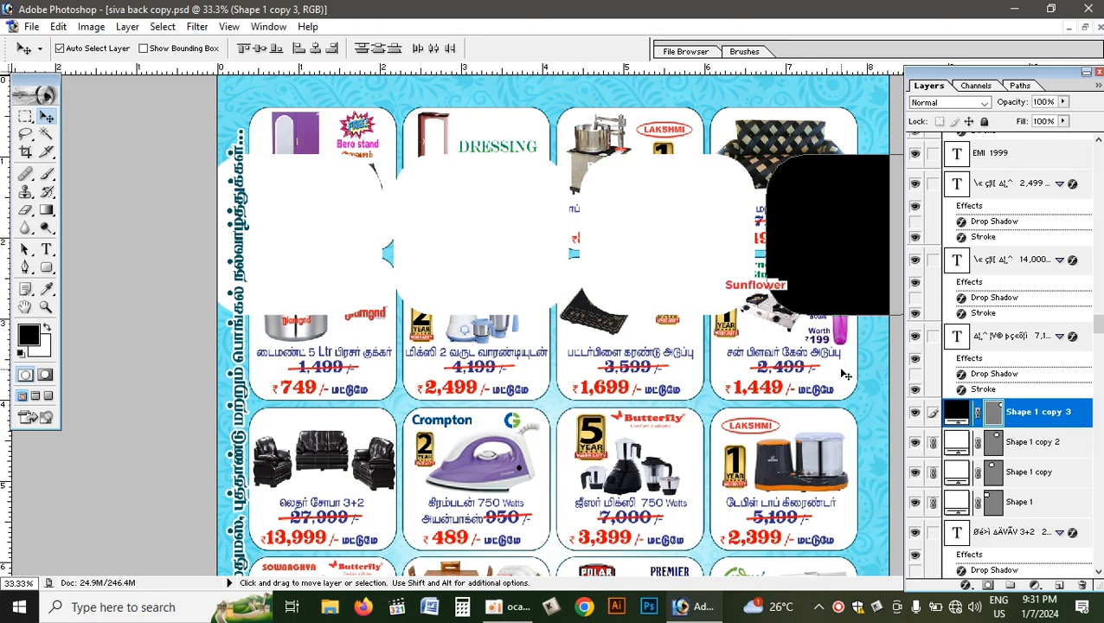
right_click(688, 224)
click(710, 244)
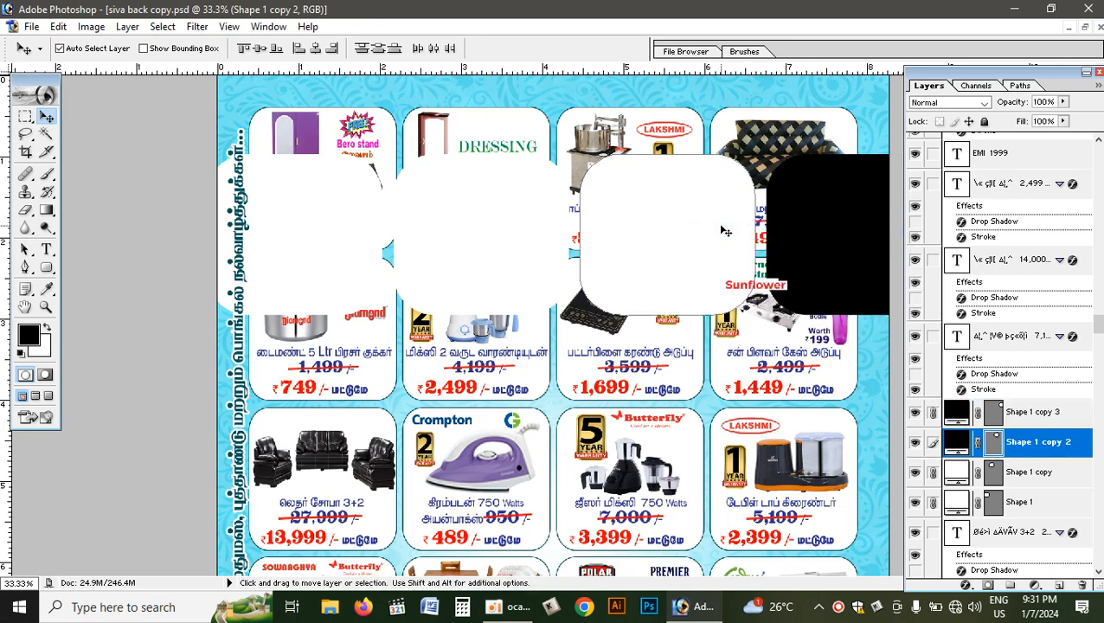
key(alt+BackSpace)
right_click(491, 219)
click(514, 227)
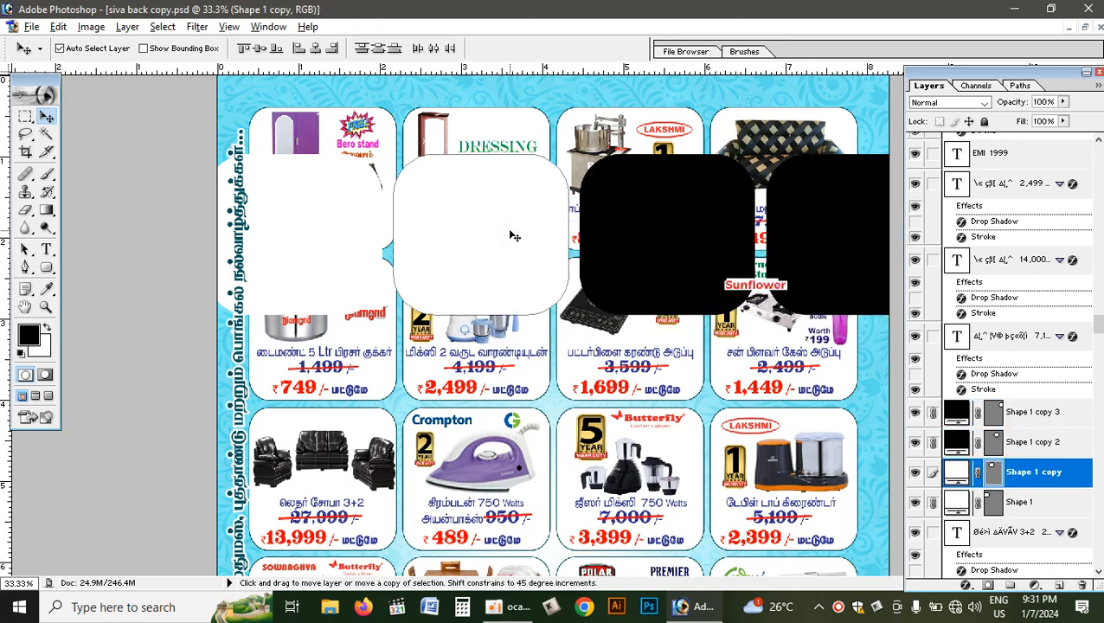
key(alt+BackSpace)
right_click(282, 197)
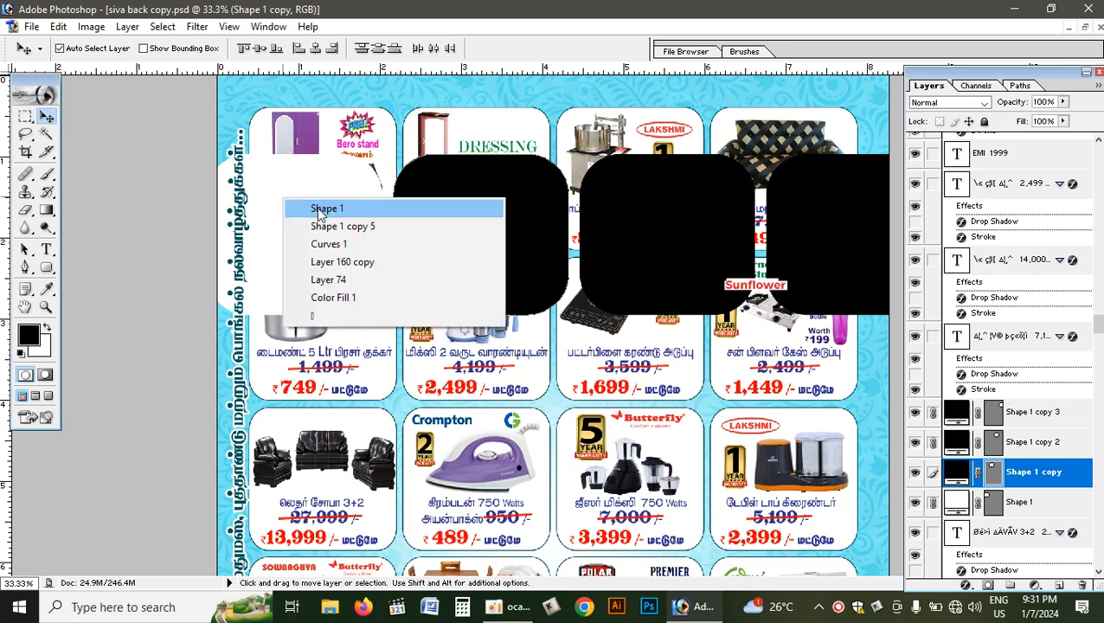
click(298, 206)
key(alt+BackSpace)
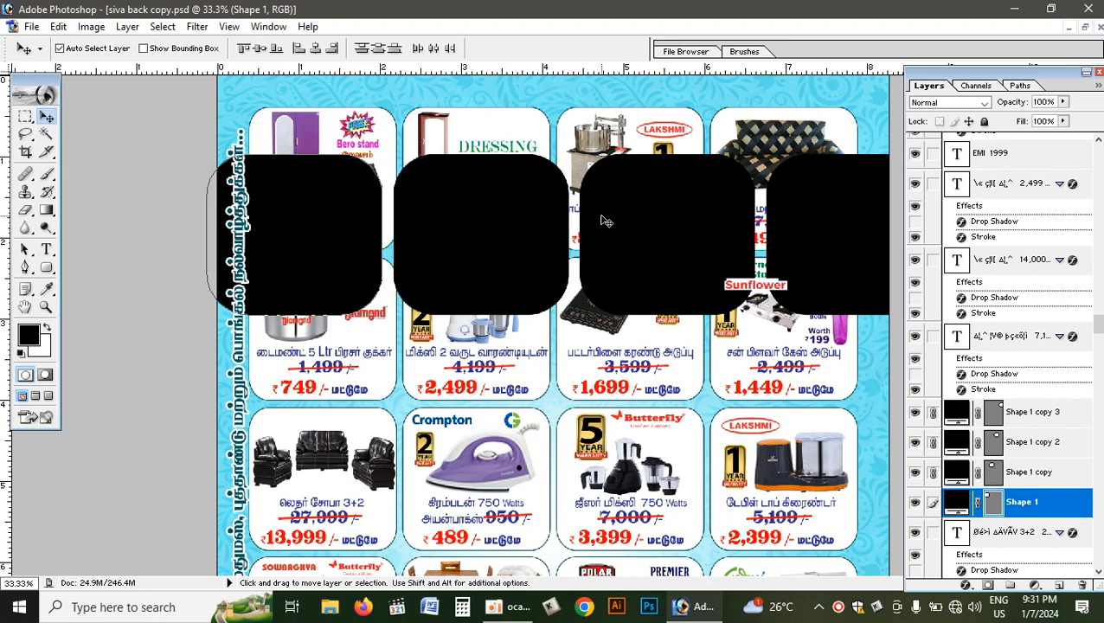
Scale the linked row of four black rounded rectangles to 80.9% so it fits within the page width
key(ctrl+minus)
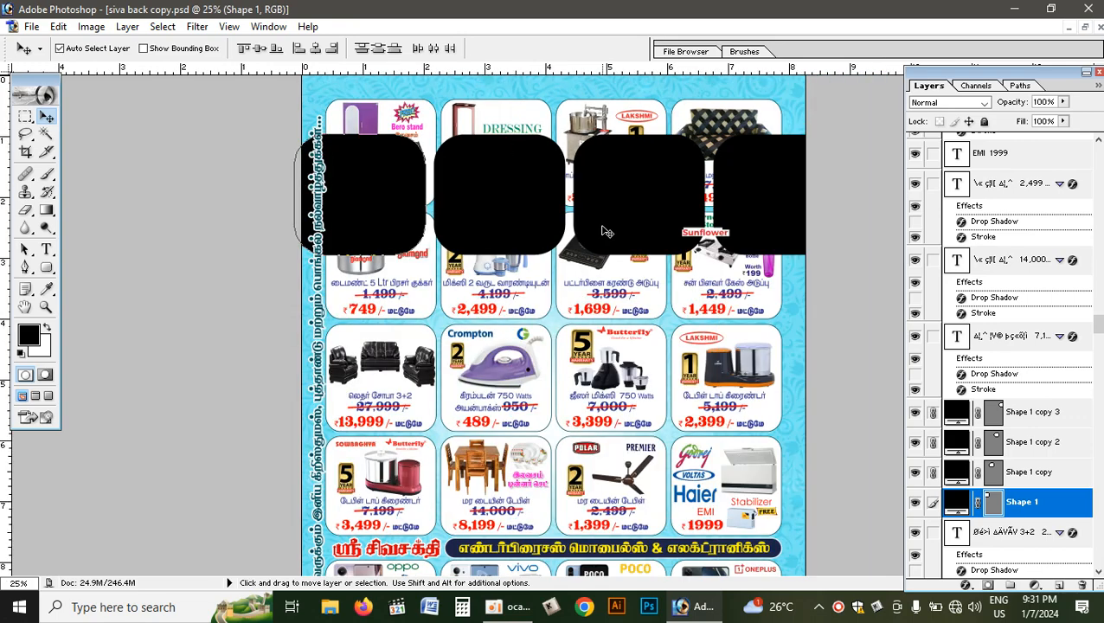
key(ctrl+minus)
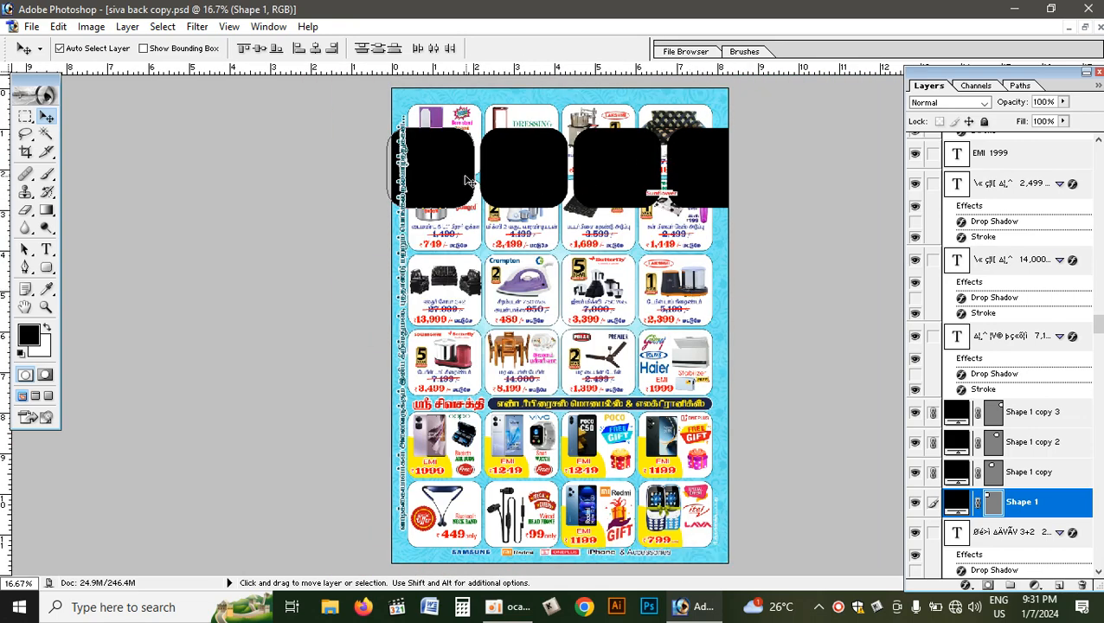
key(ctrl+t)
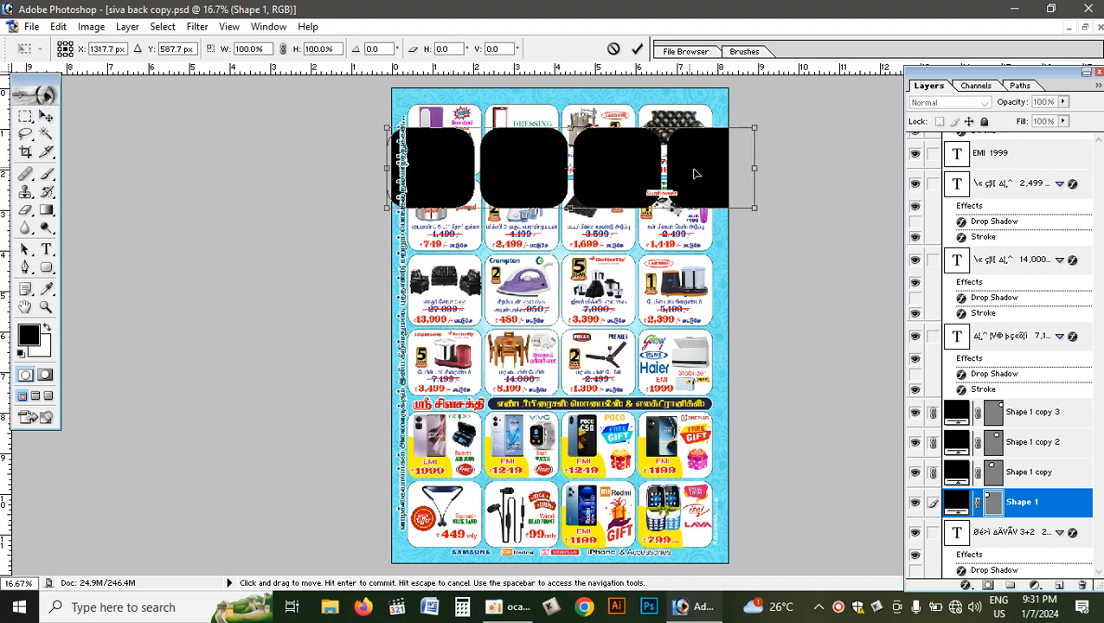
click(636, 49)
click(599, 178)
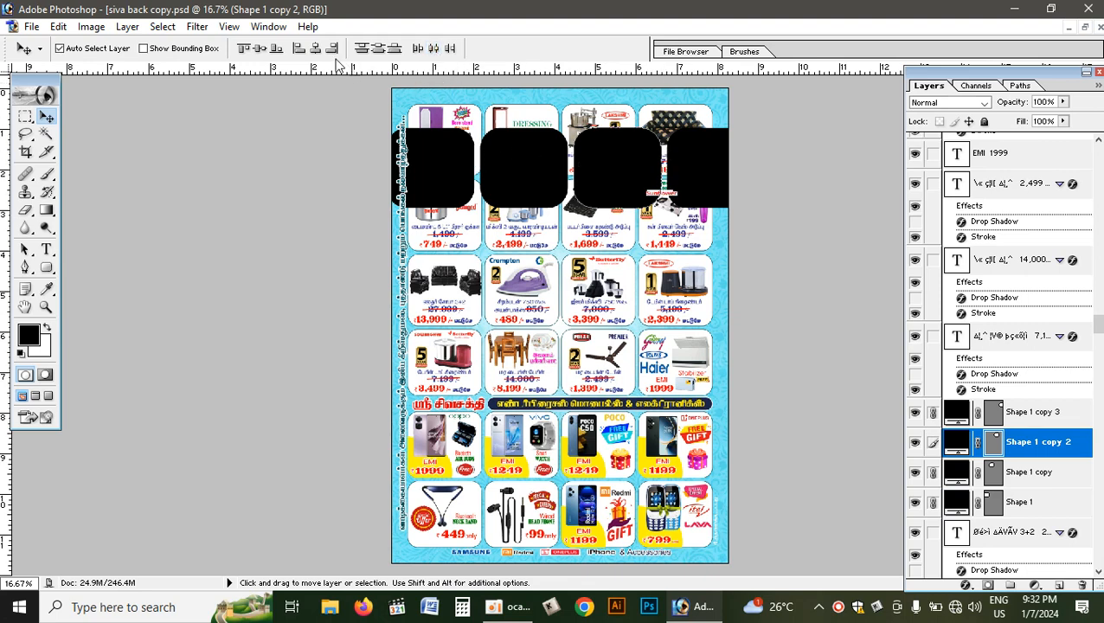
click(545, 167)
key(ctrl+t)
drag(756, 209, 724, 199)
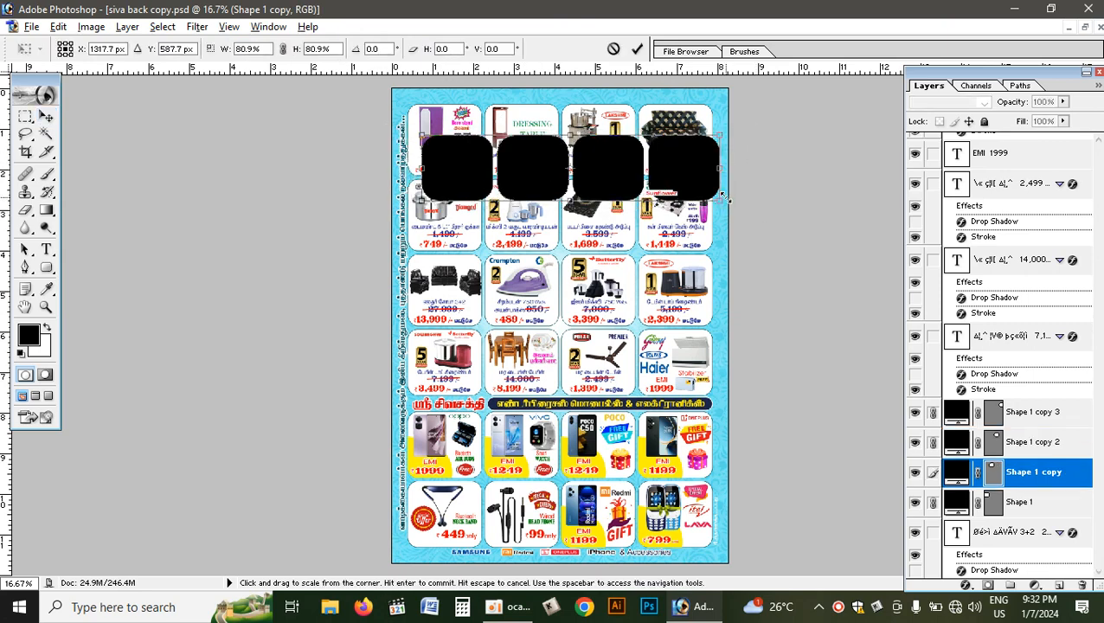
click(636, 49)
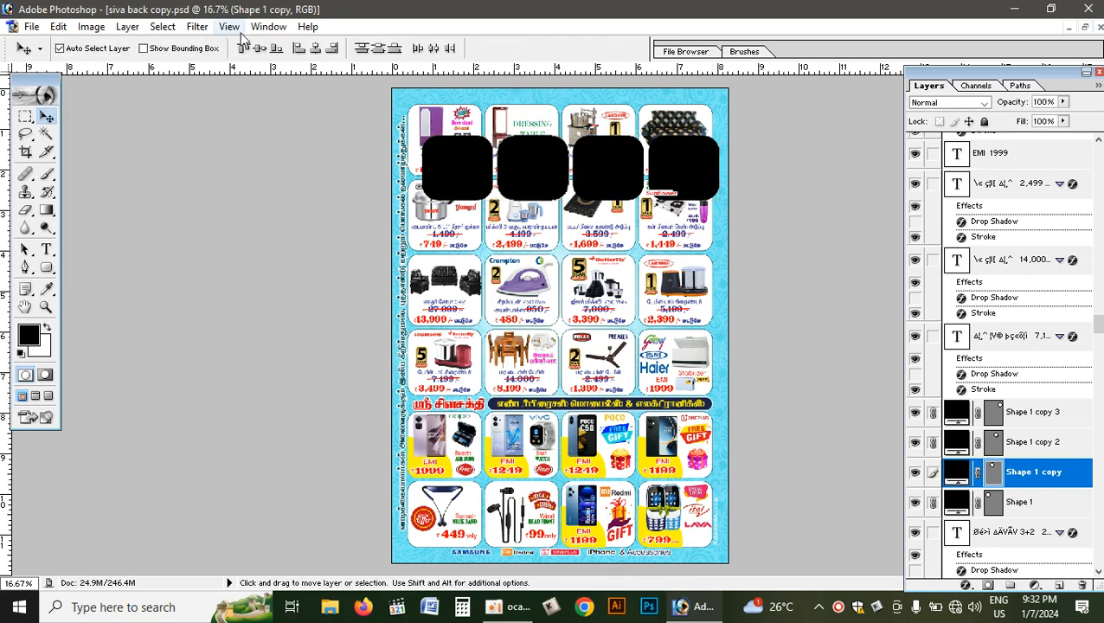
Add a vertical guide at position 50
click(230, 27)
click(311, 344)
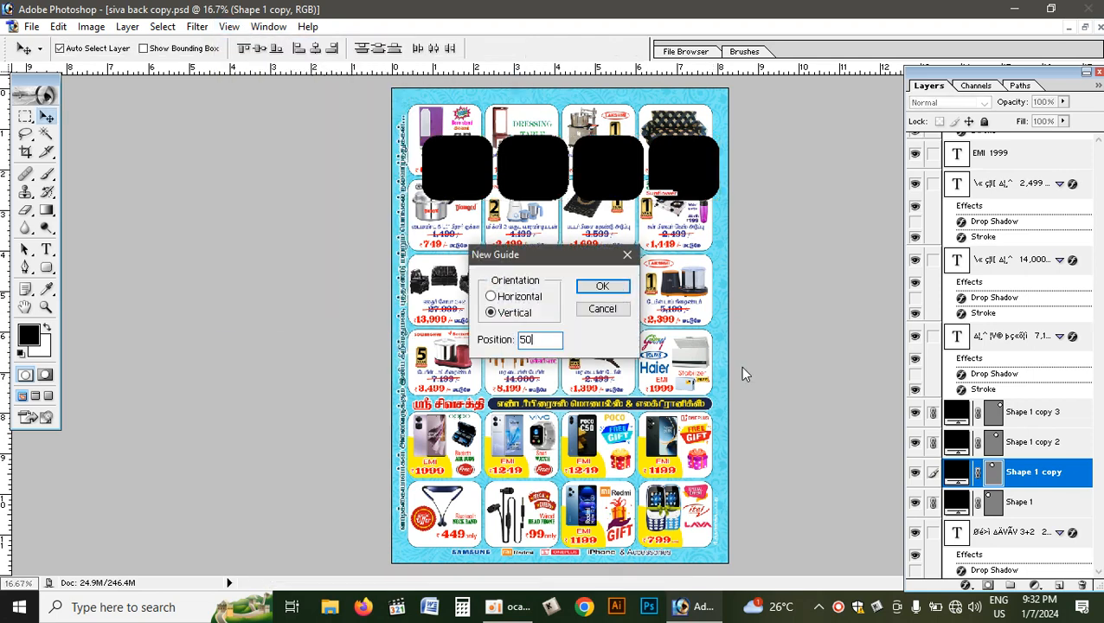
key(Return)
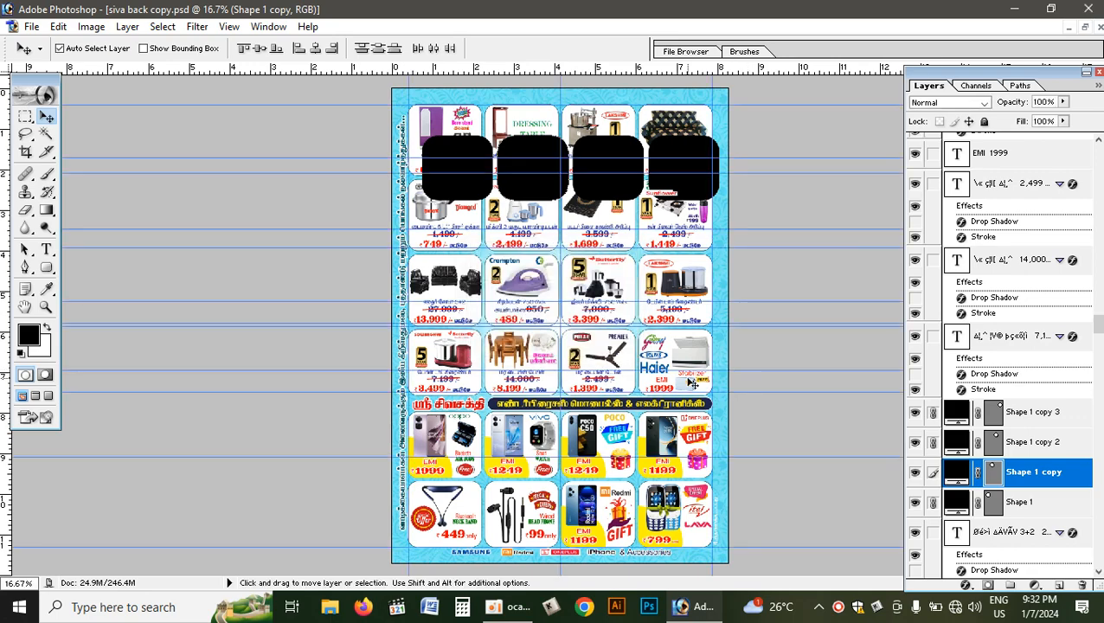
Move the linked row of black shapes over the top product row, aligned with the upper and left margin guides
key(ctrl+plus)
key(ctrl+plus)
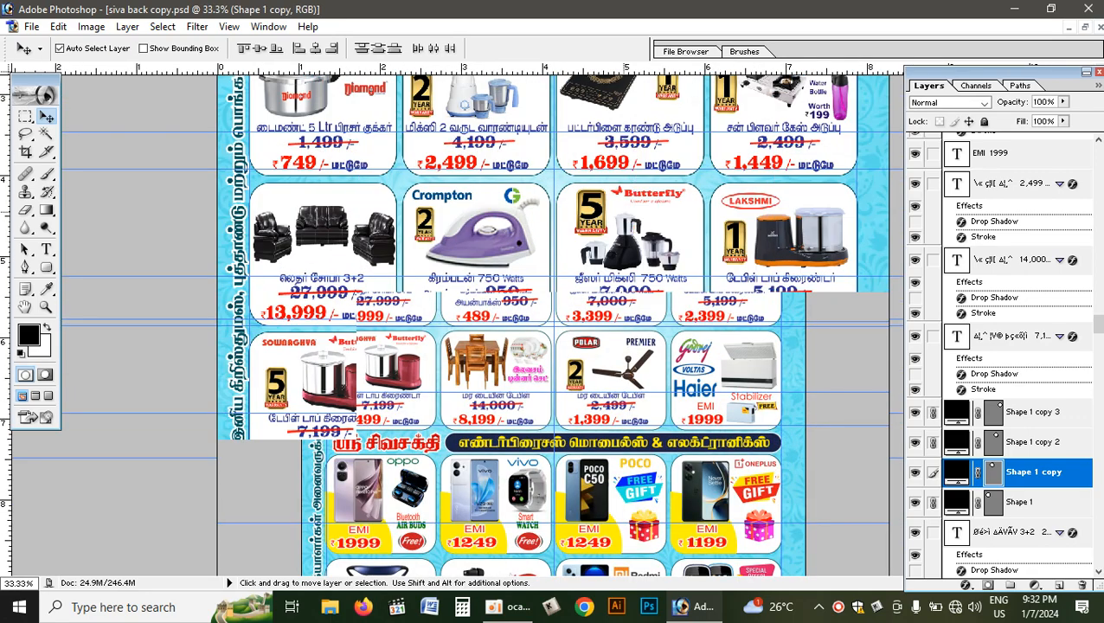
drag(638, 352, 638, 438)
scroll(637, 438, up, 3)
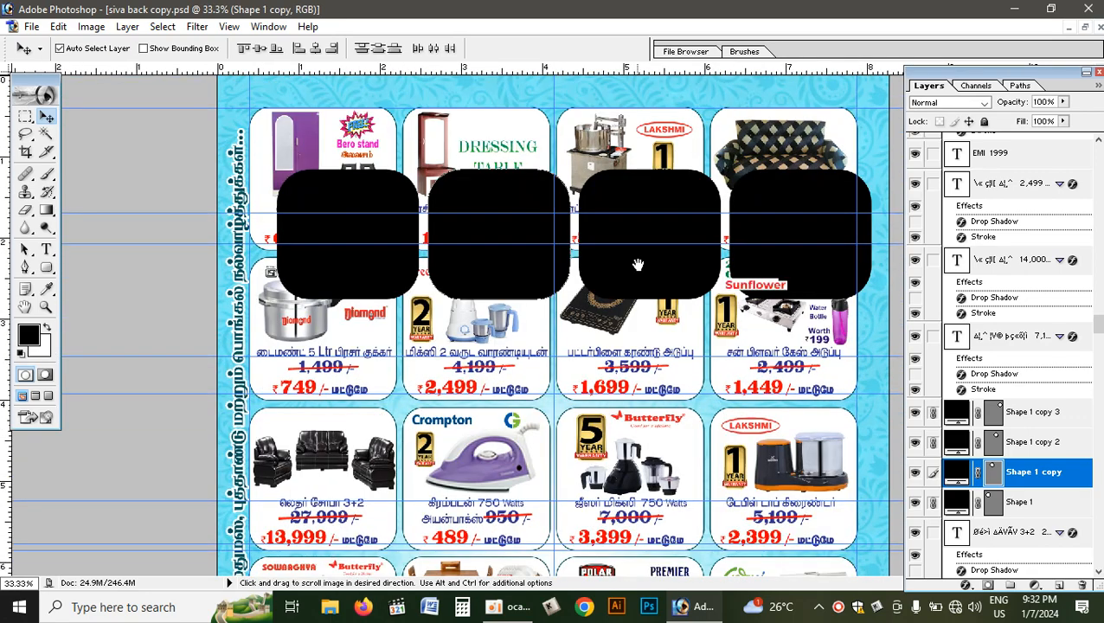
click(653, 201)
drag(631, 174, 621, 140)
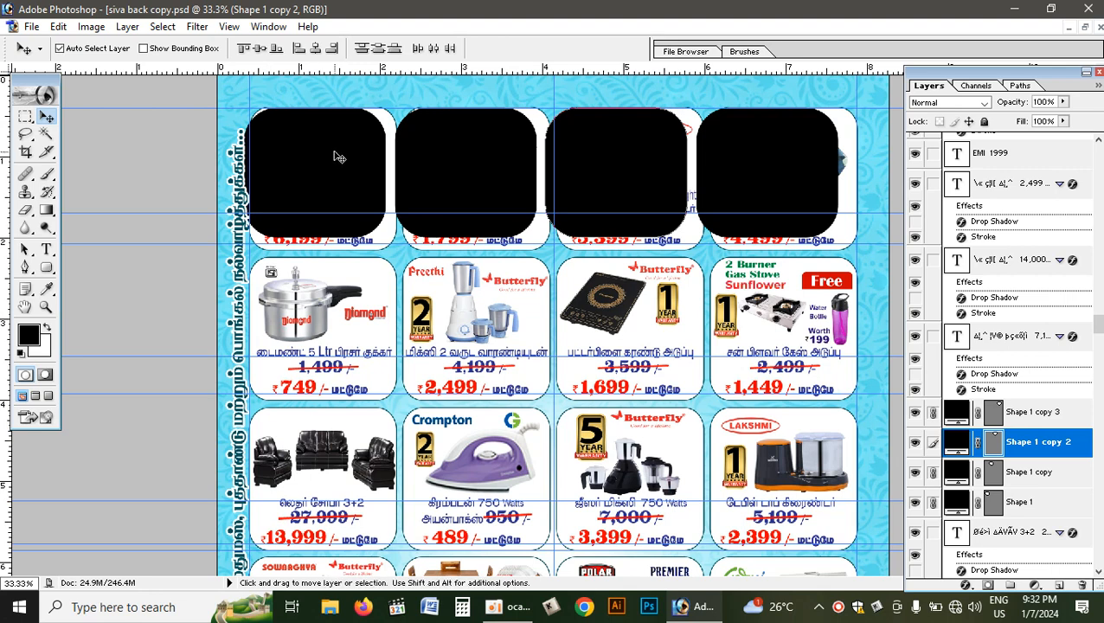
drag(336, 157, 340, 155)
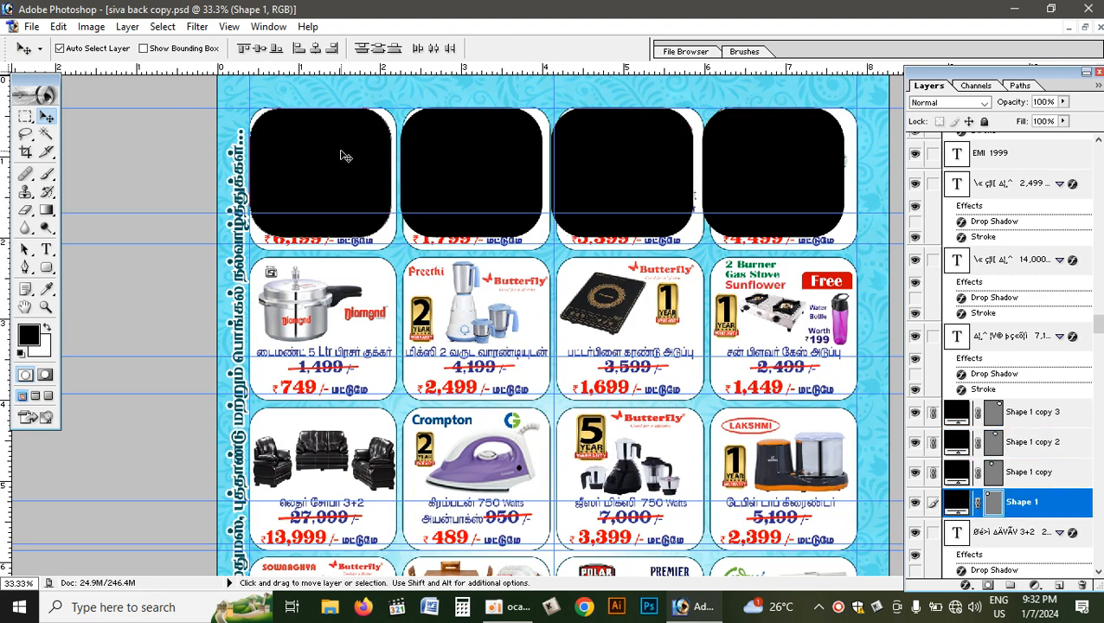
Stretch the linked row of black shapes to 102.2% width and 111.9% height to cover the top four product boxes
key(ctrl+t)
drag(548, 237, 547, 253)
drag(844, 178, 863, 175)
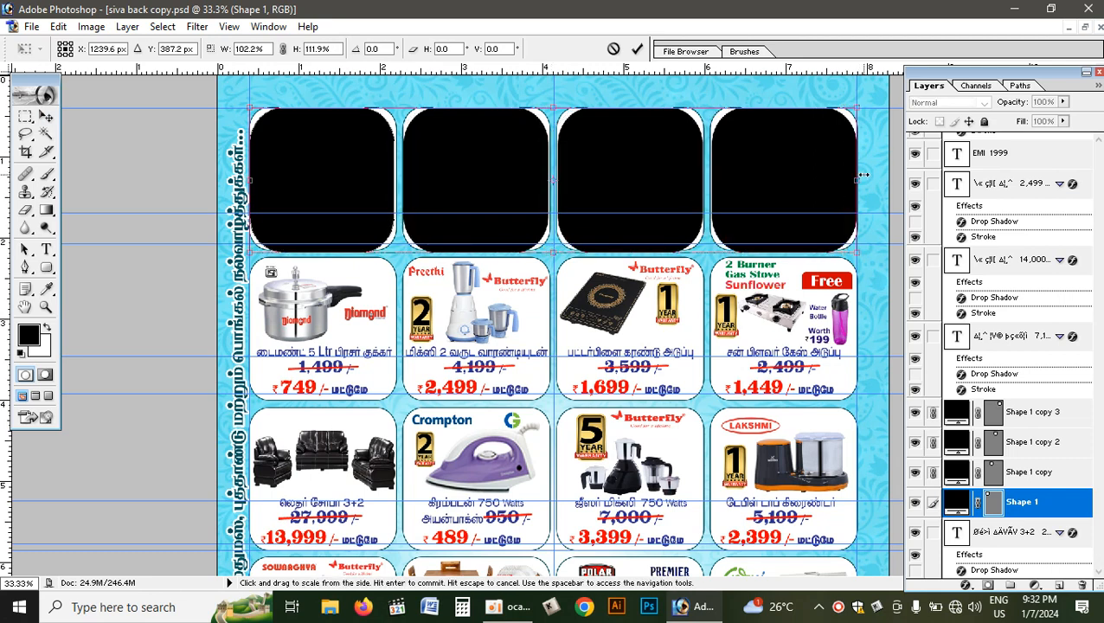
key(Return)
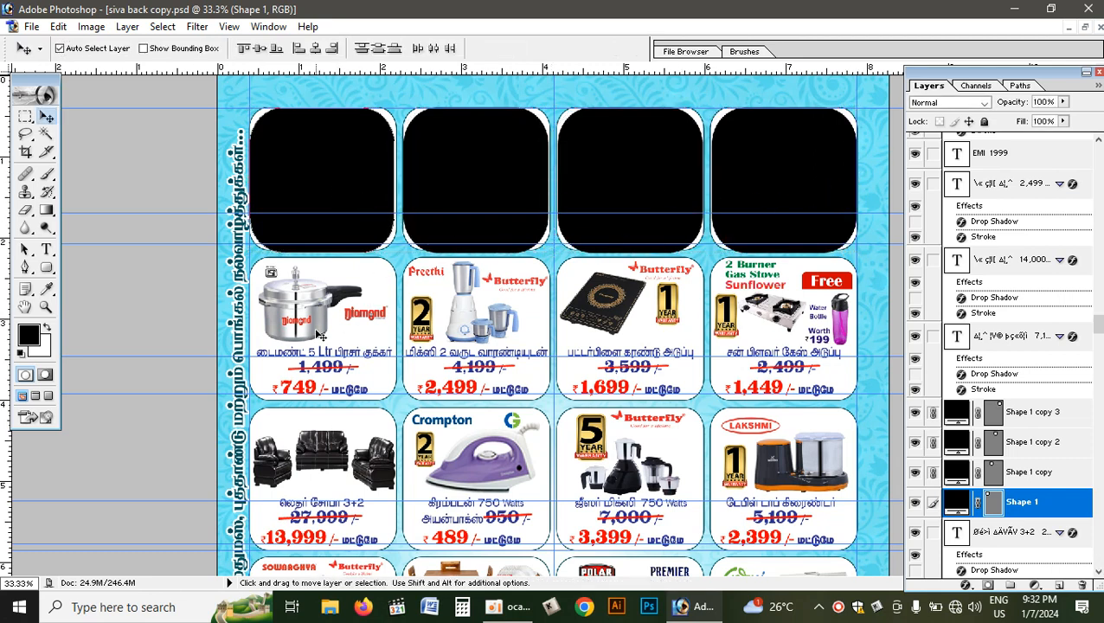
Try to move the pressure cooker image up to the first black box and undo the move
drag(318, 334, 346, 213)
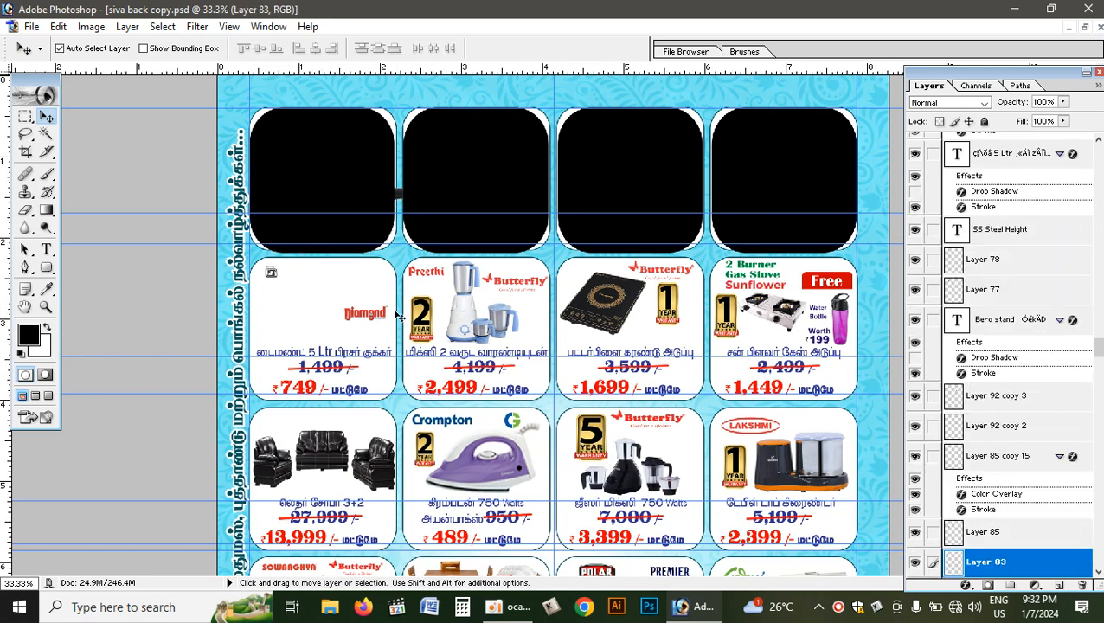
key(ctrl+z)
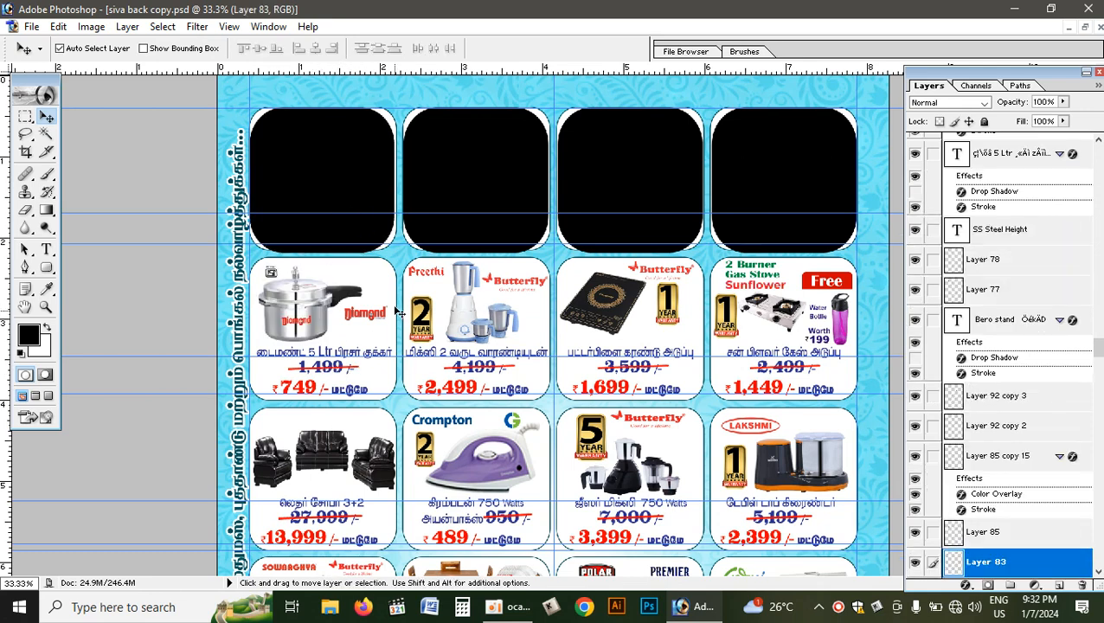
Merge the linked black rounded shapes covering the top product row into one layer and delete that layer
click(655, 186)
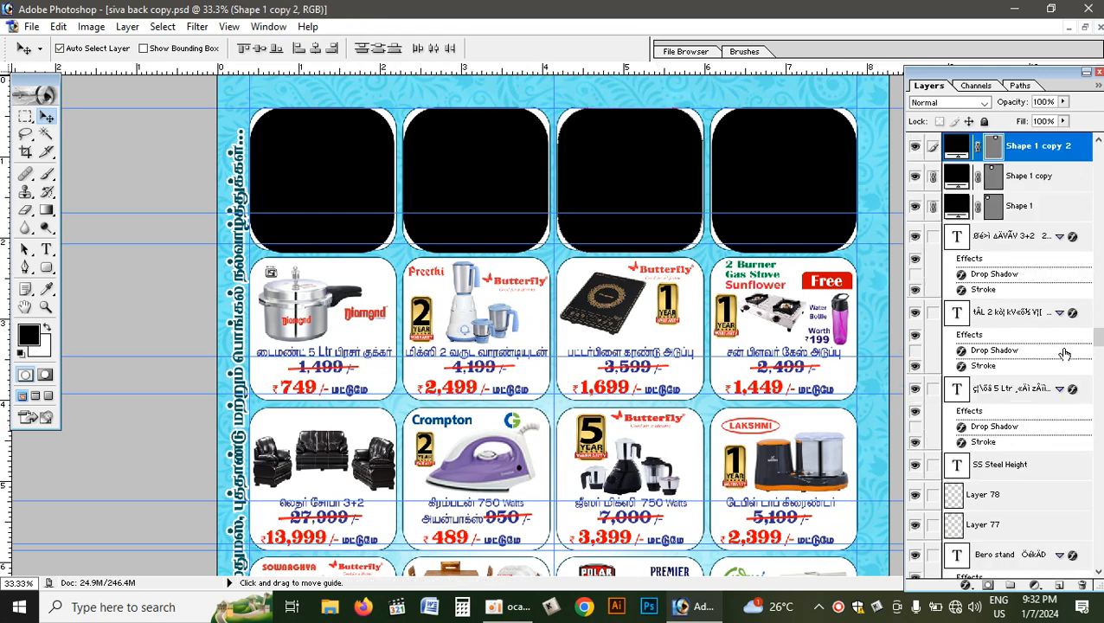
scroll(978, 514, down, 1)
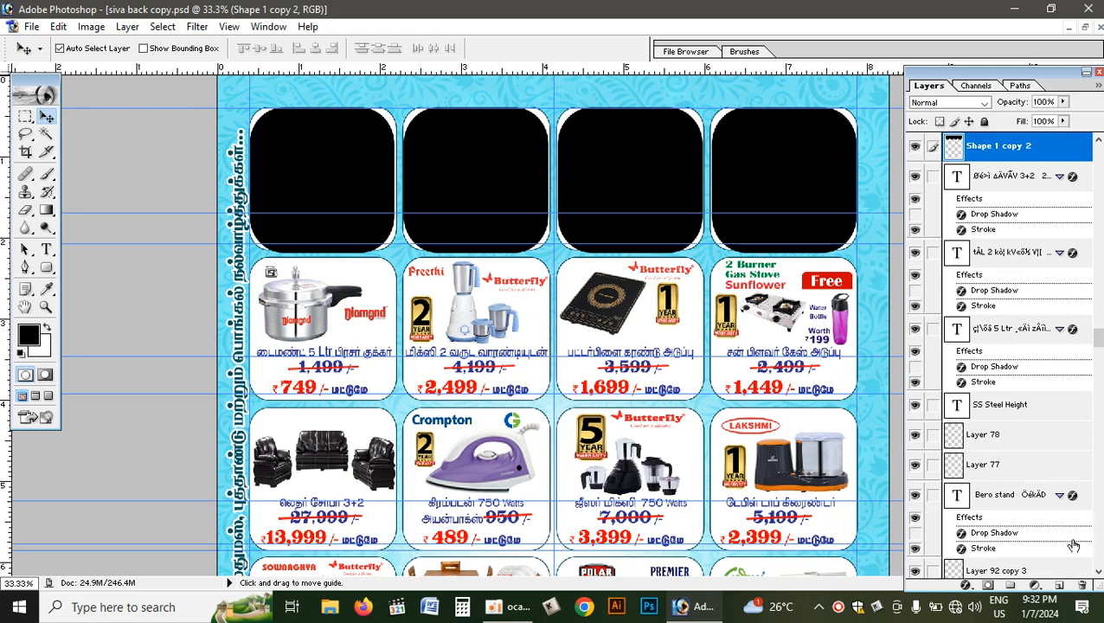
click(1080, 587)
key(Return)
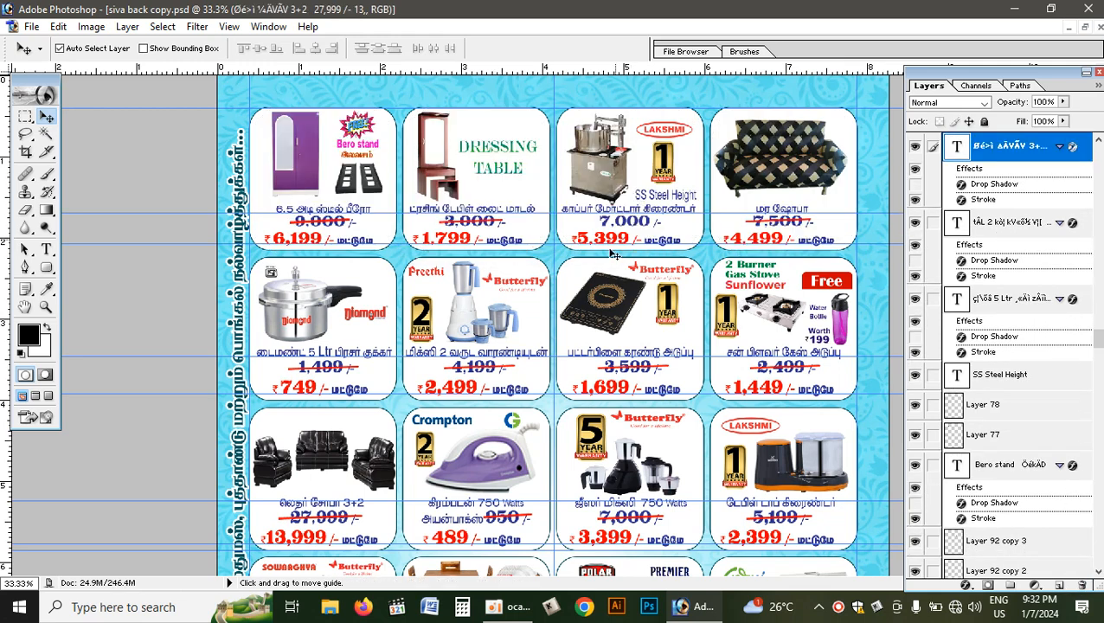
key(ctrl+0)
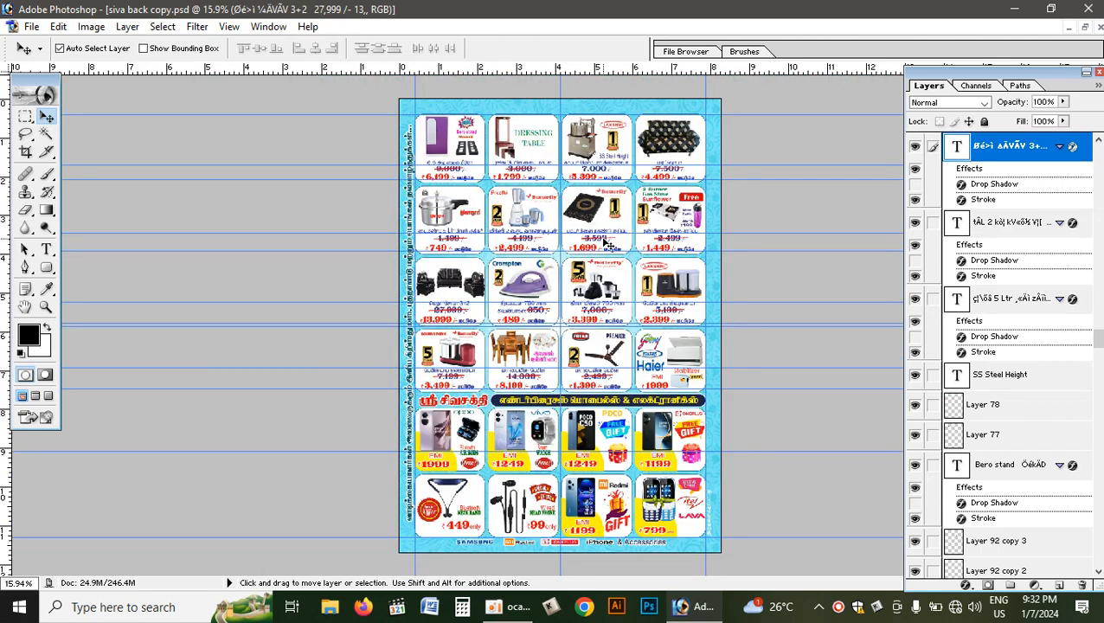
scroll(616, 274, up, 1)
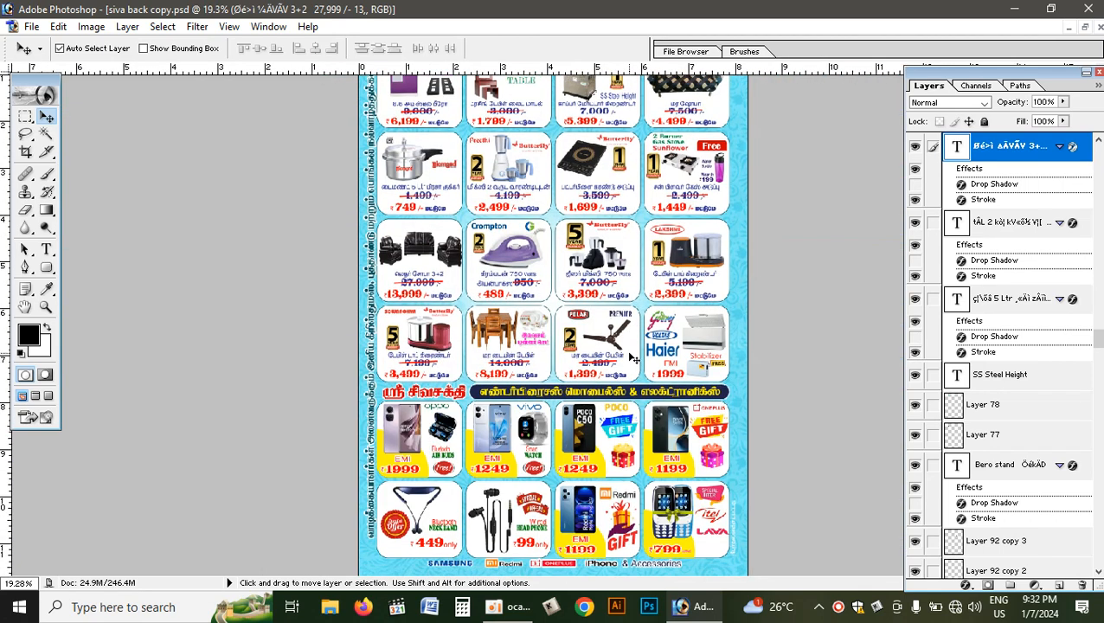
scroll(659, 322, up, 1)
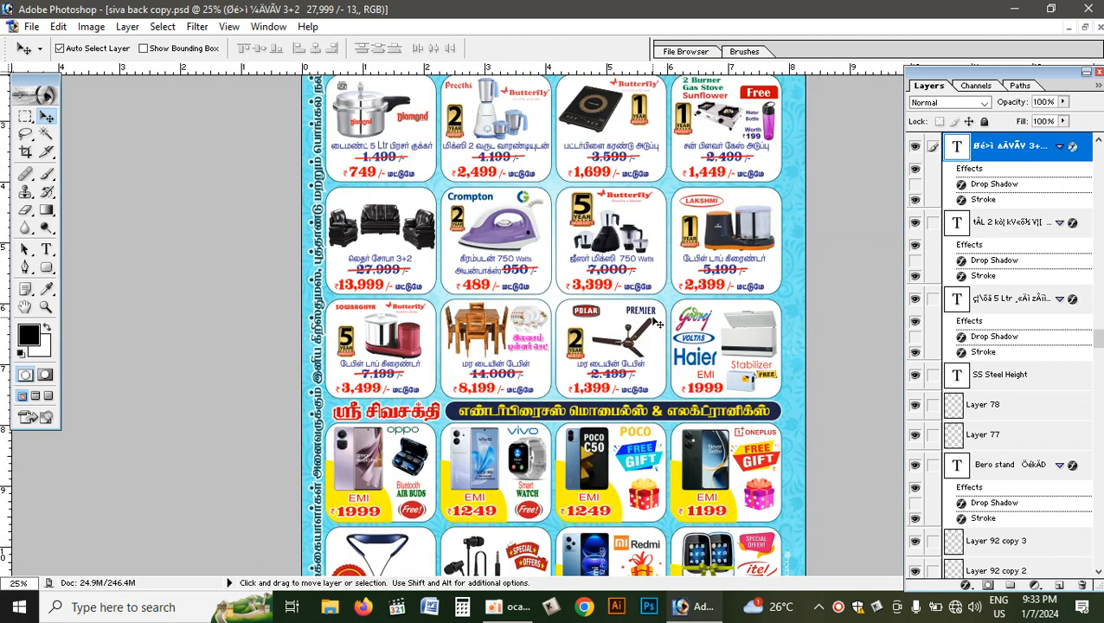
scroll(658, 322, down, 2)
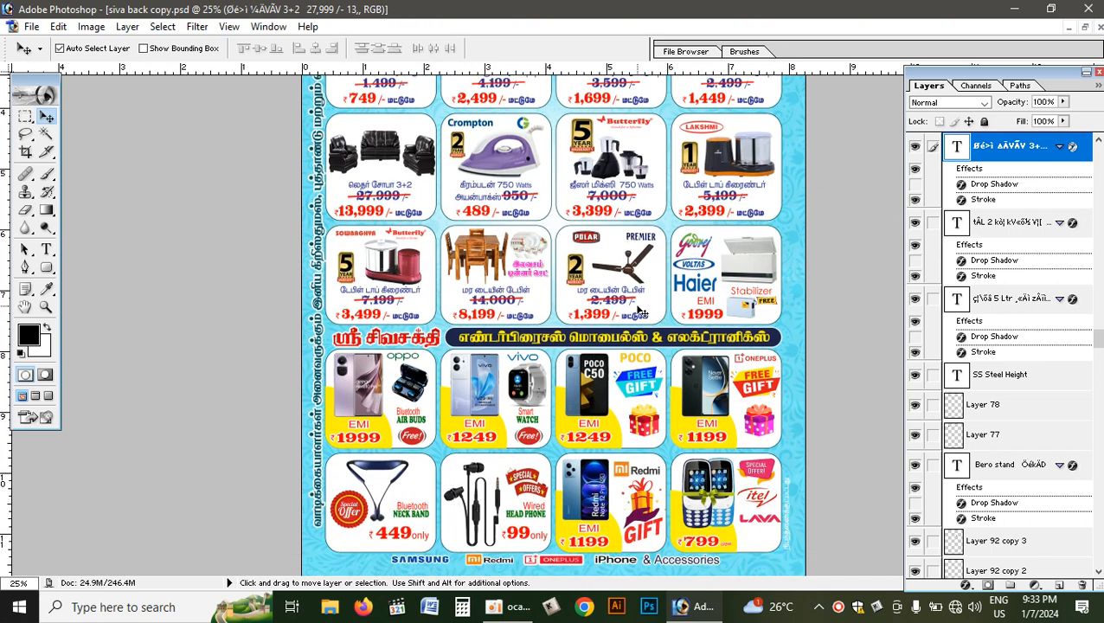